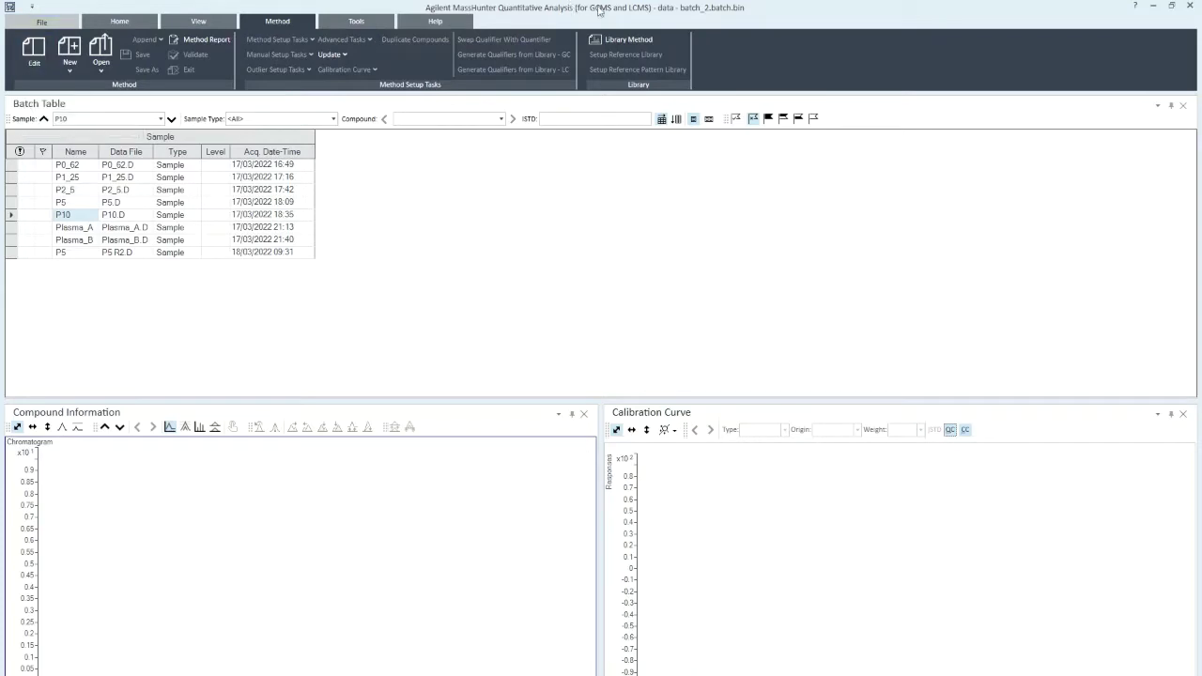
Step: Create a new empty batch named batch1 in the data folder and answer the save-changes prompt
click(35, 26)
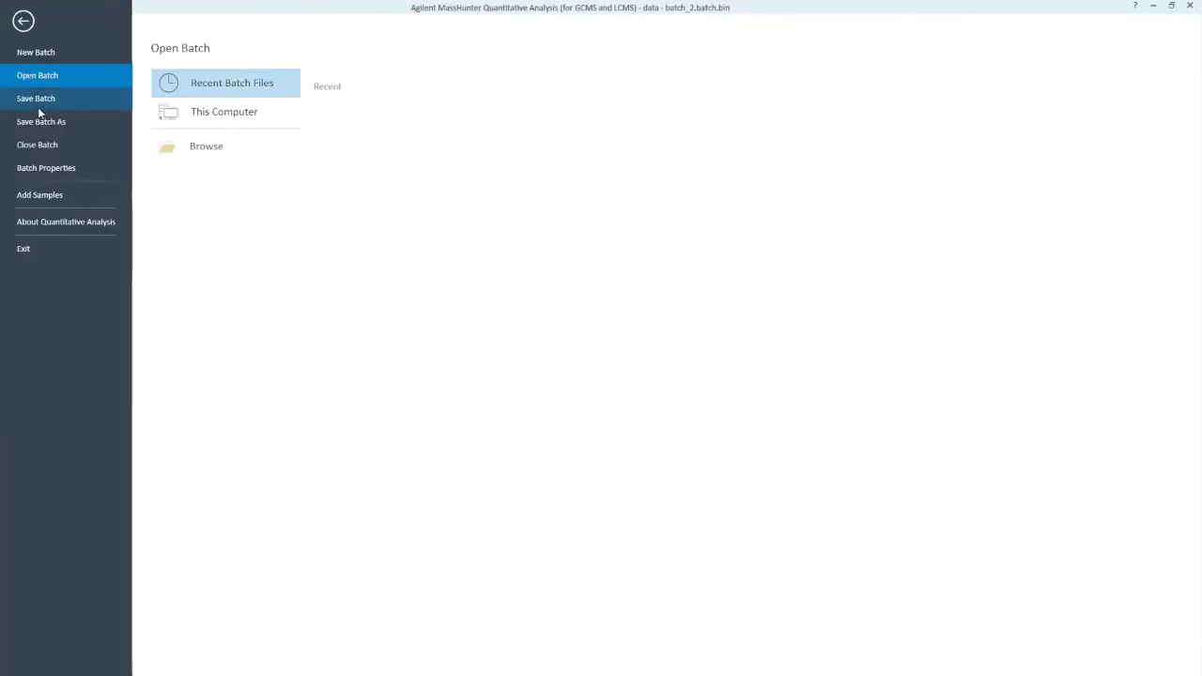
click(43, 54)
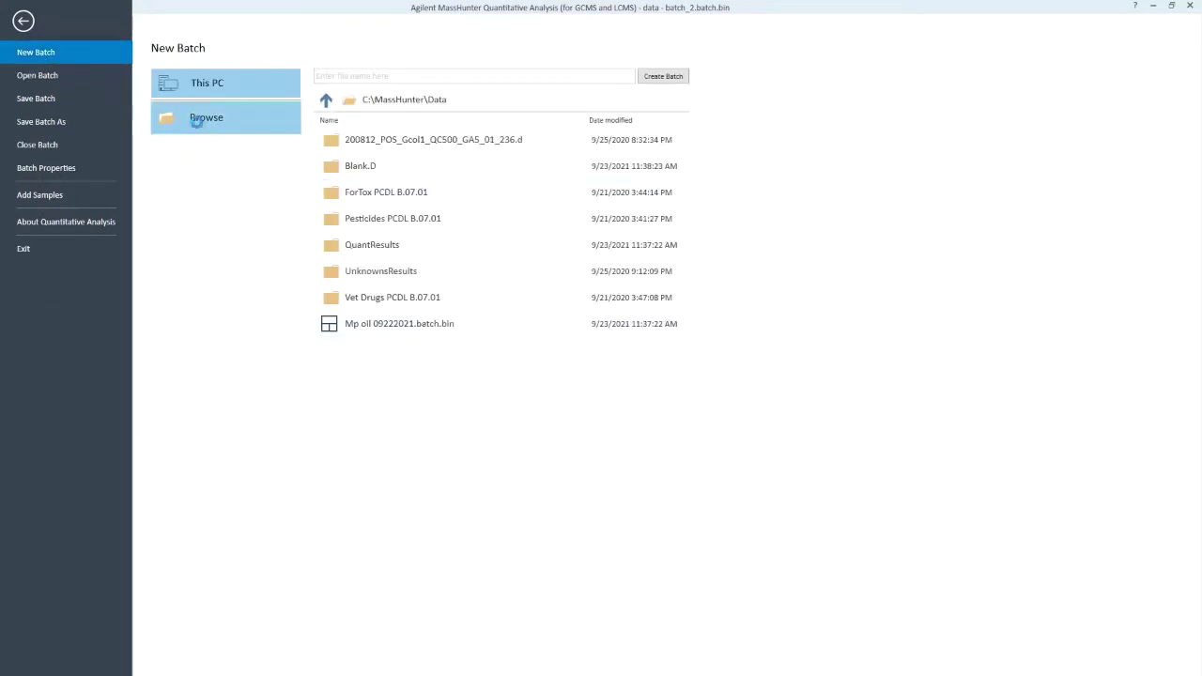
click(203, 119)
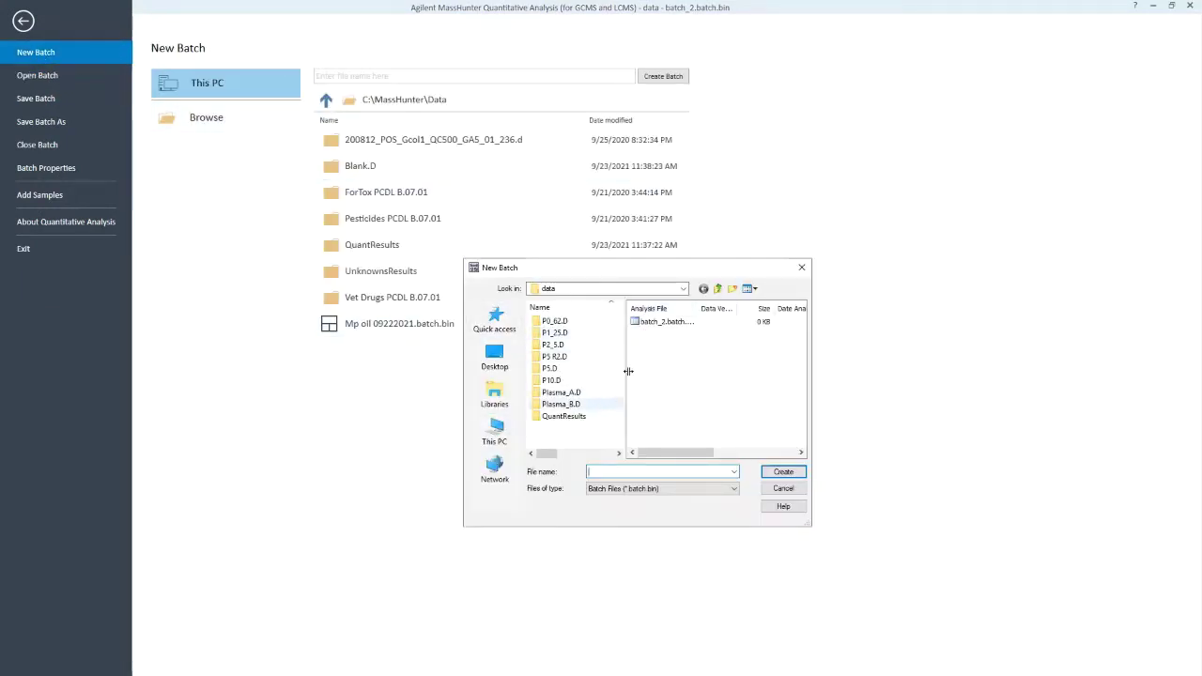
text(batch1)
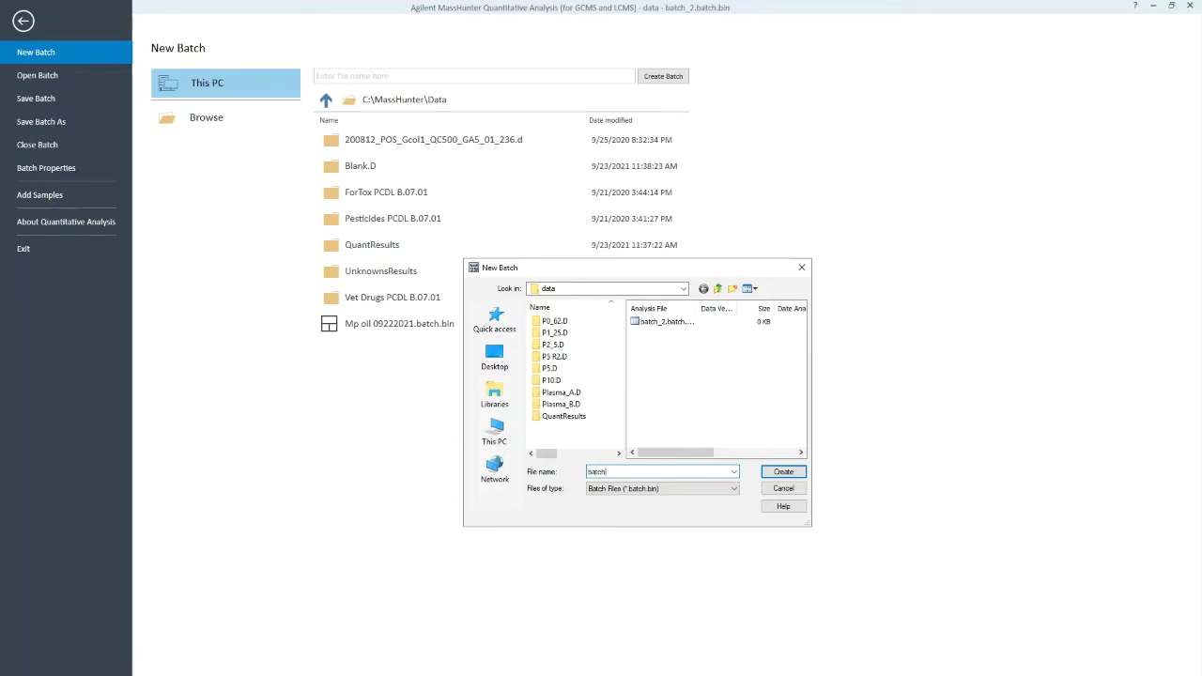
click(783, 472)
click(655, 418)
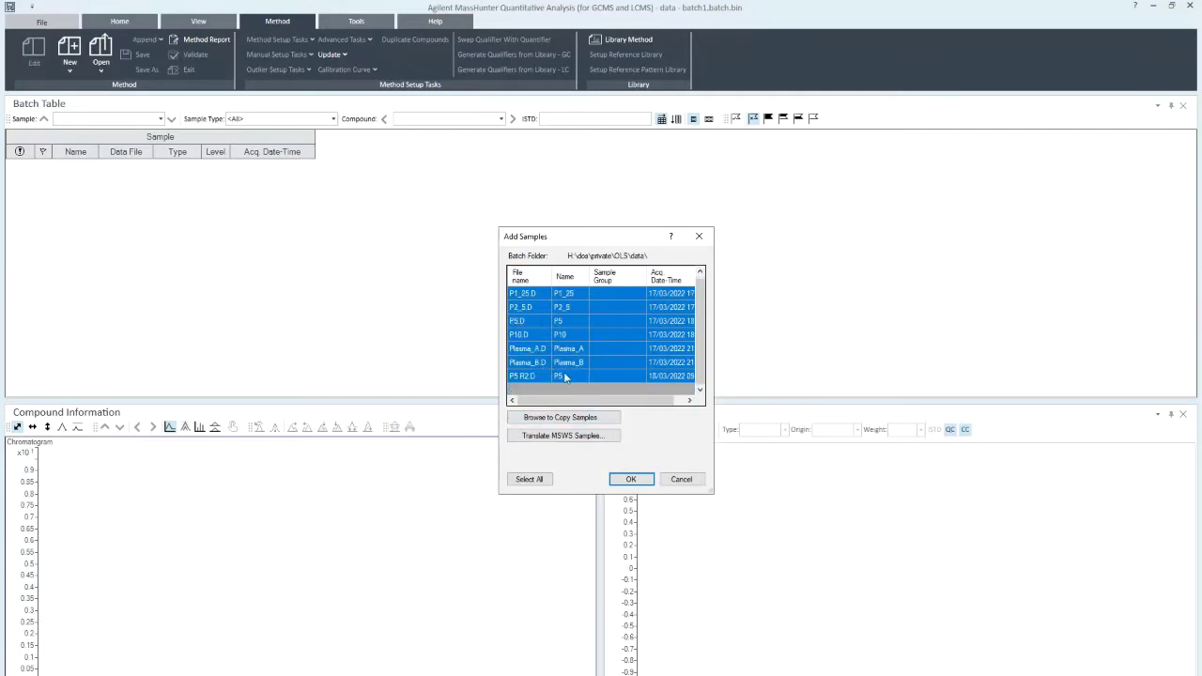
Step: Add all eight samples, P0_62 through P5 R2, to batch1
click(631, 479)
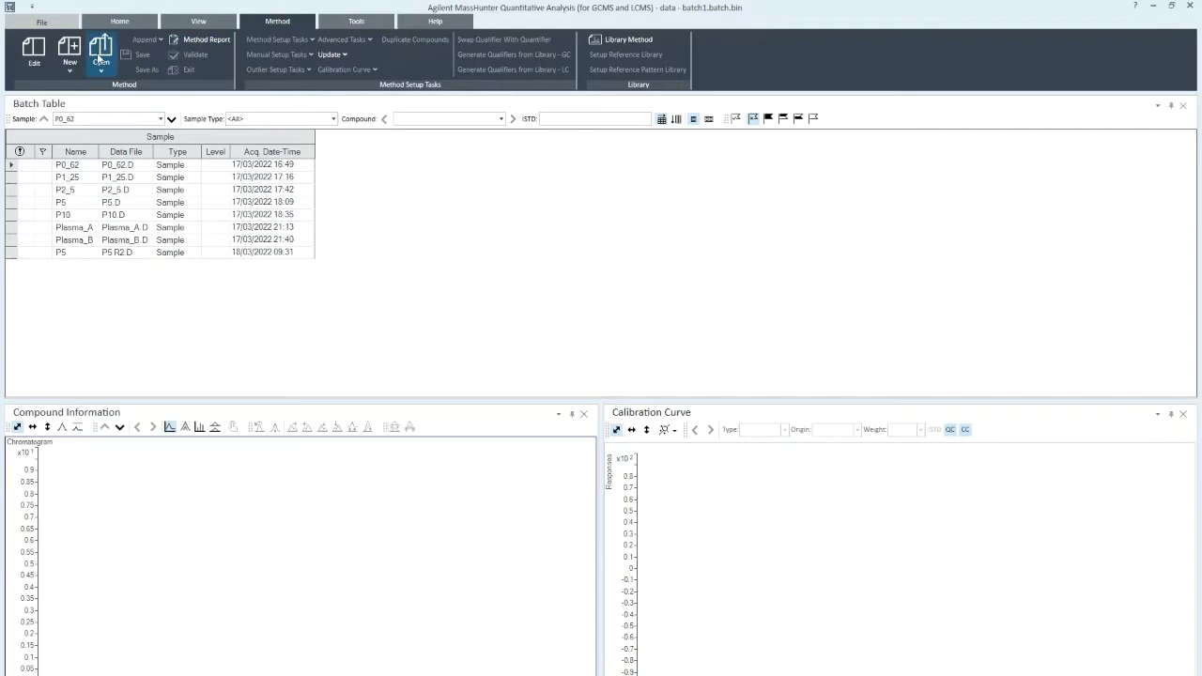
Step: Open the batch method for editing and add a new compound row in Compound Setup
click(146, 22)
click(287, 22)
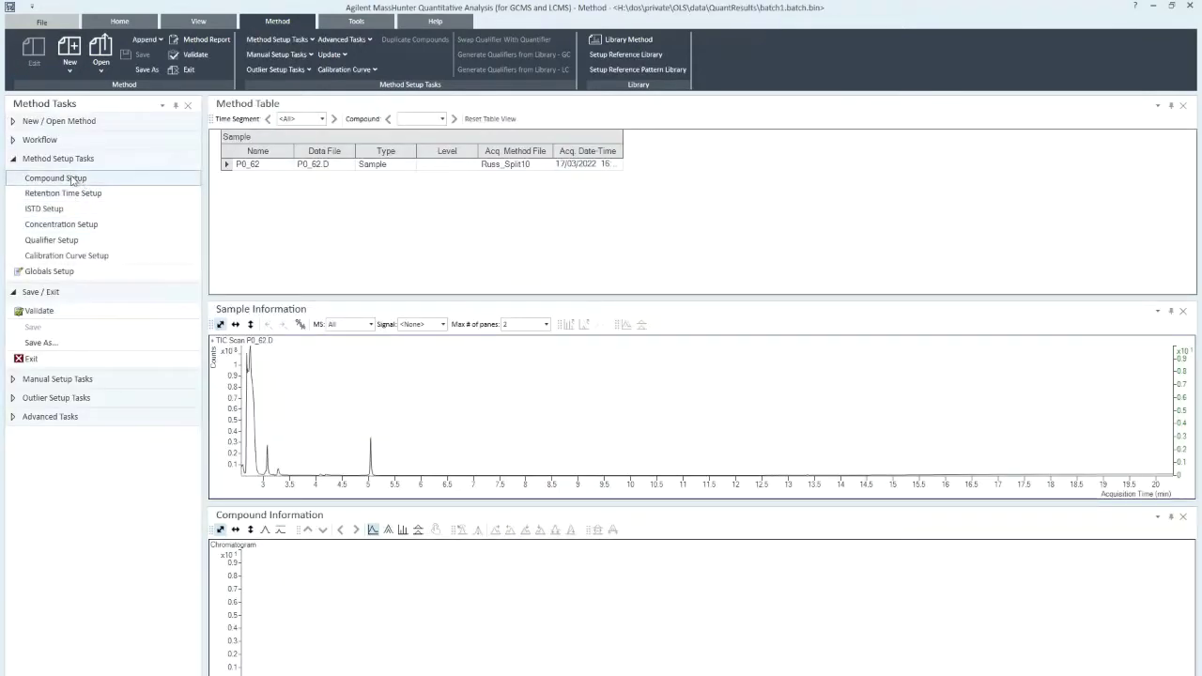
click(73, 178)
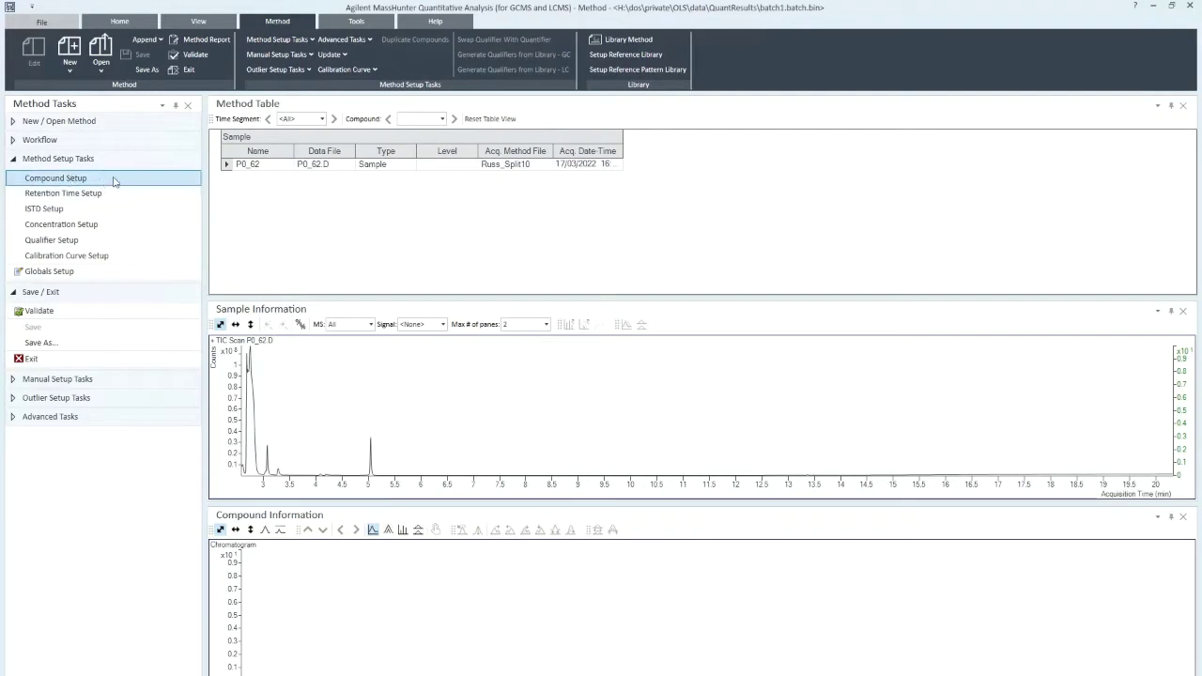
right_click(302, 194)
click(362, 351)
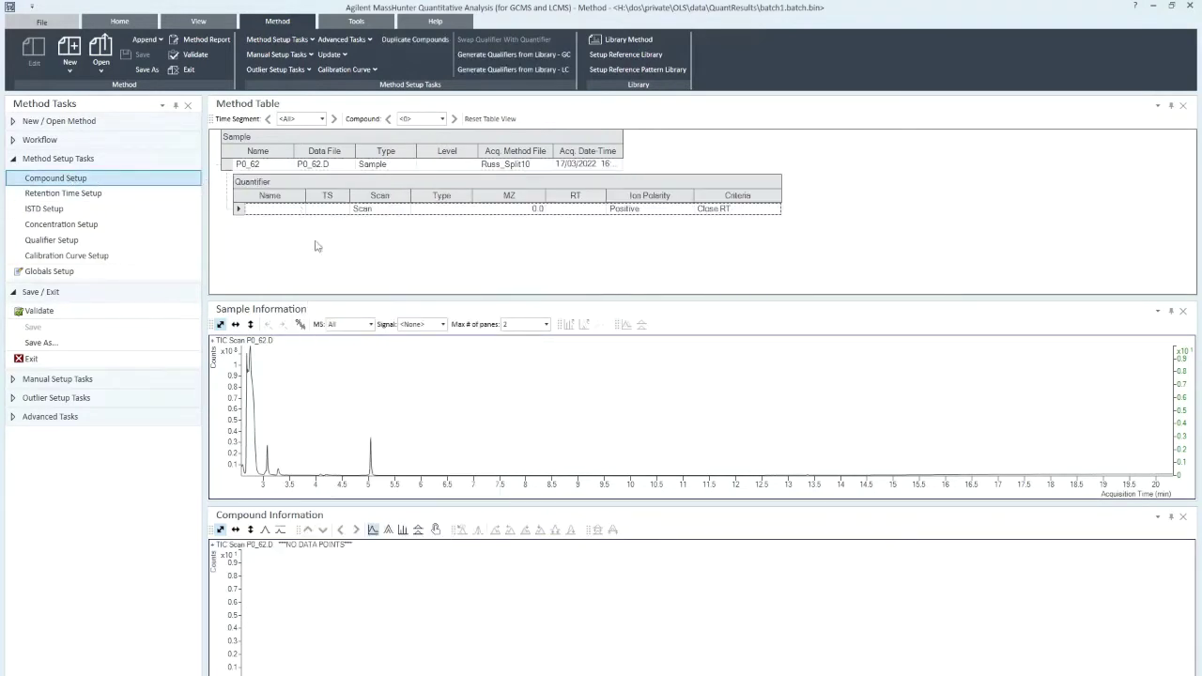
Step: Name the compound 'TMS Propionic acid' with time segment 1, Scan mode and type Target
click(270, 209)
text(TM)
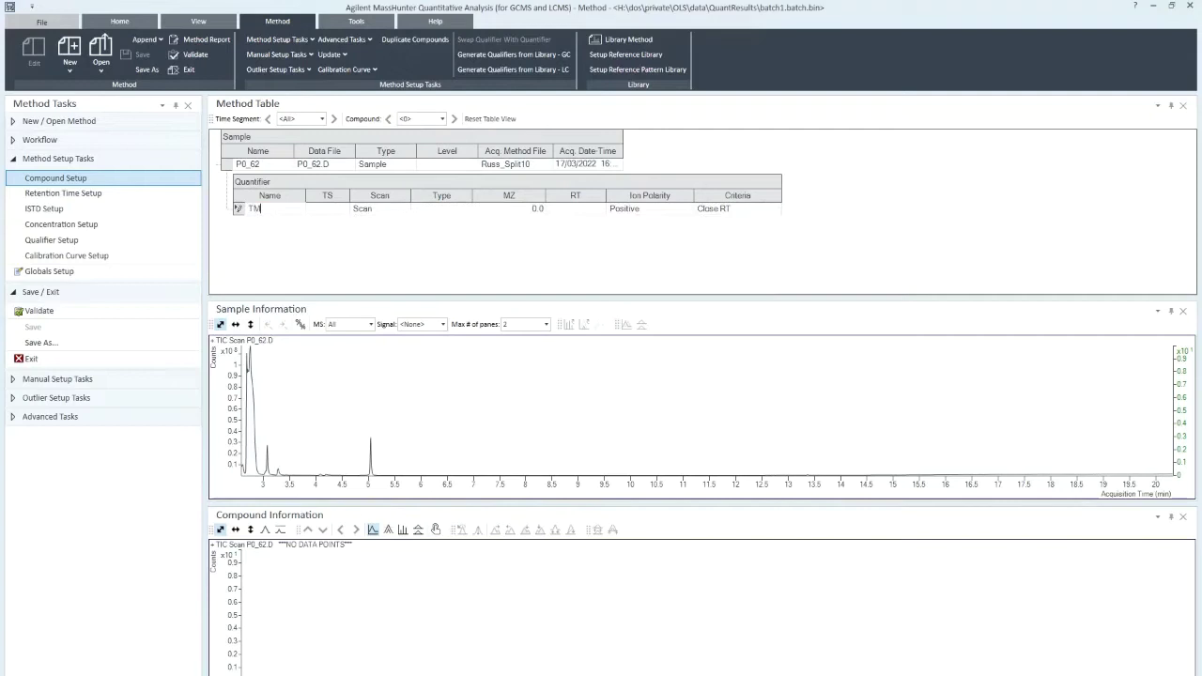
text(S Pro)
text(pionic acid)
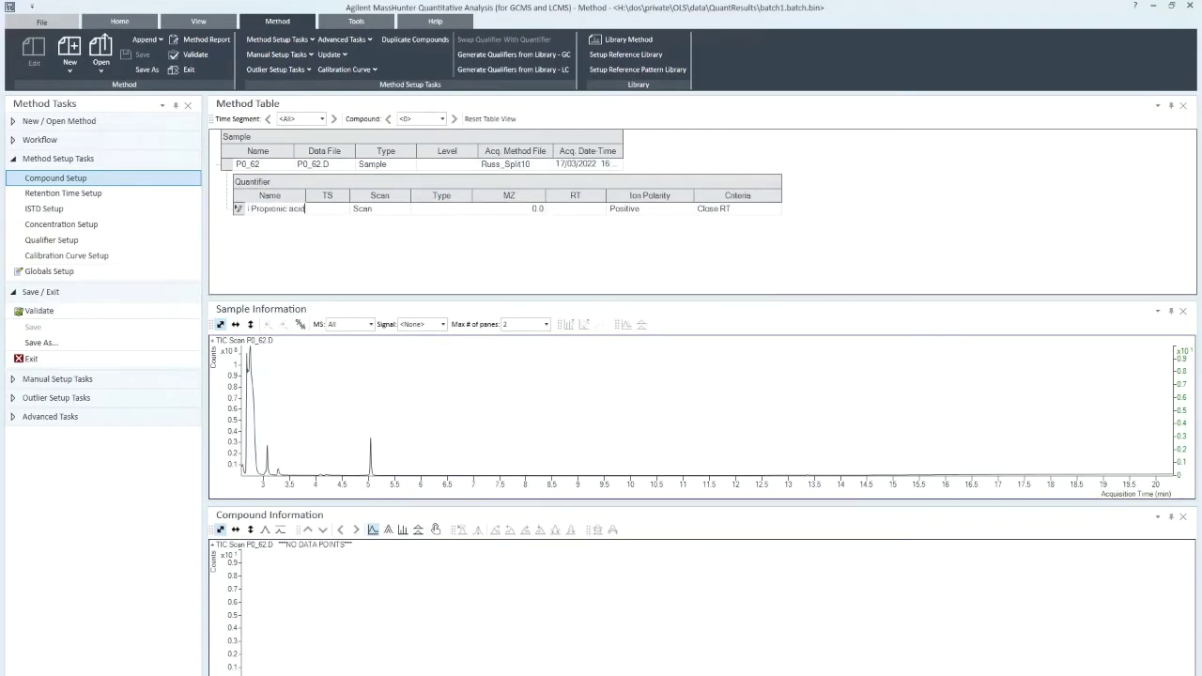
key(Return)
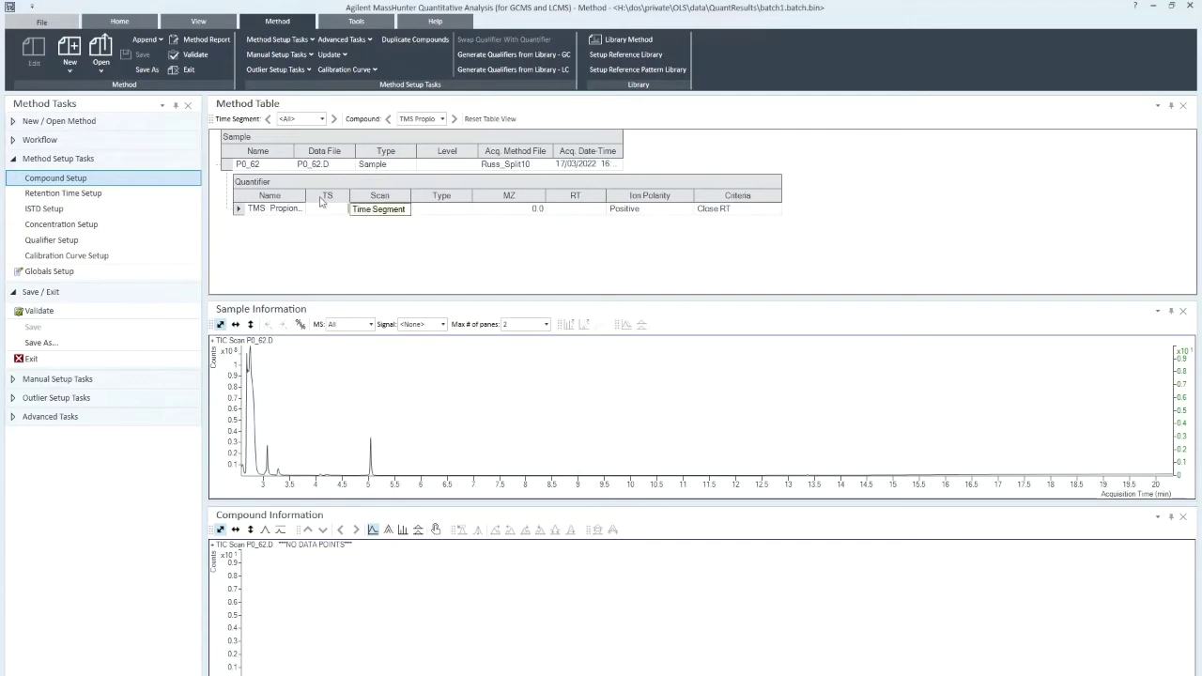
click(397, 208)
click(404, 210)
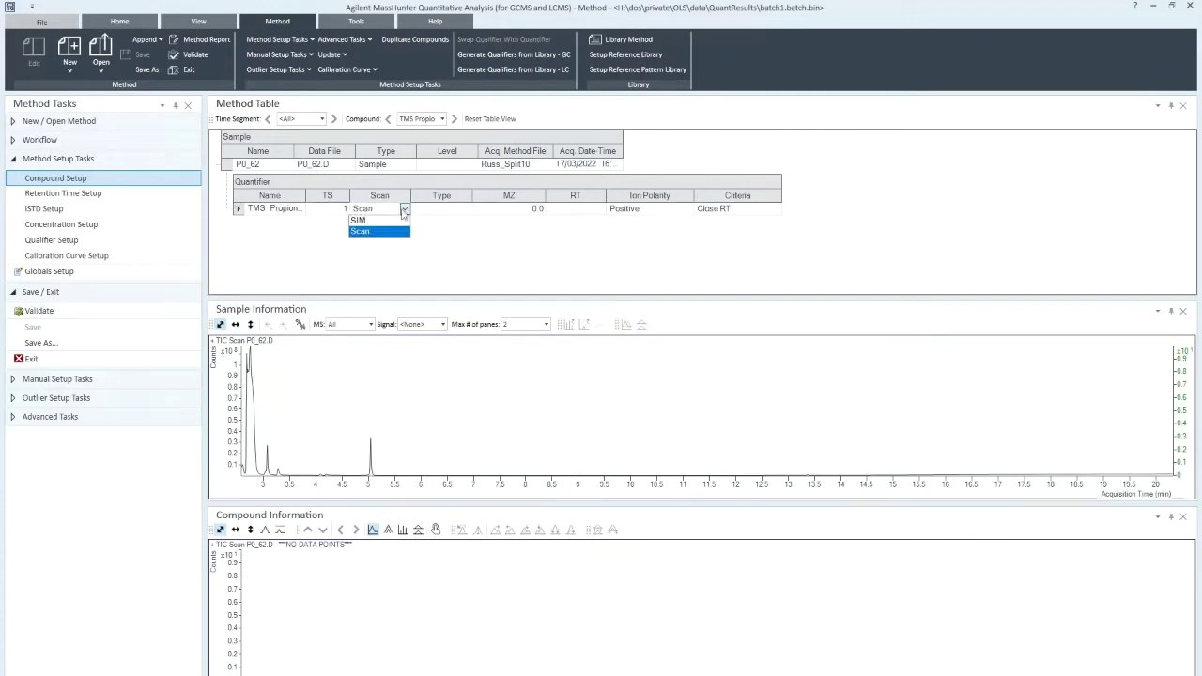
click(403, 211)
click(452, 216)
click(467, 209)
click(449, 222)
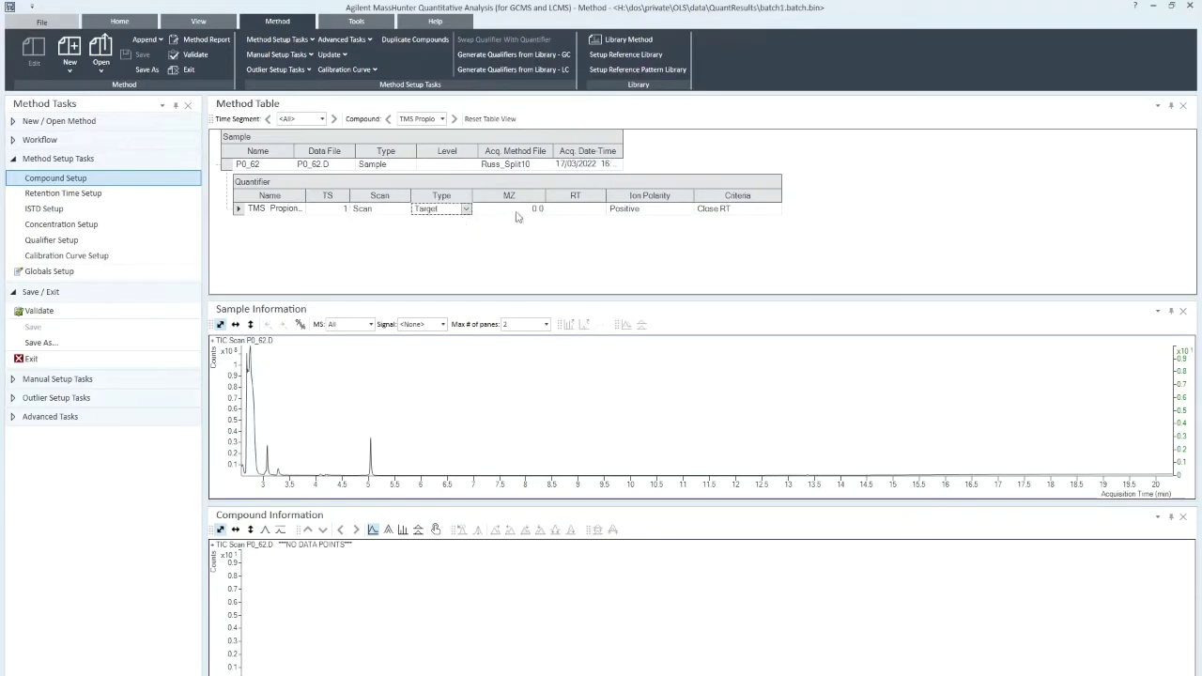
click(515, 211)
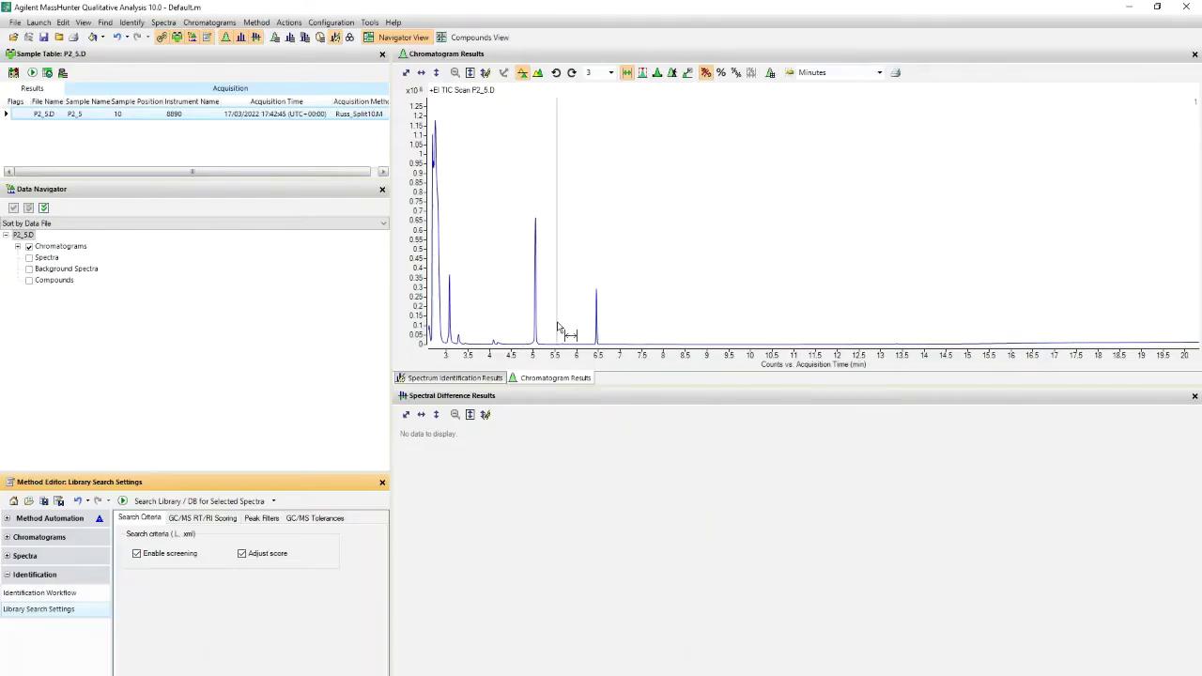
Step: Zoom onto the 5.67 min peak, extract its spectrum, and enter quantifier m/z 131
drag(550, 325, 585, 353)
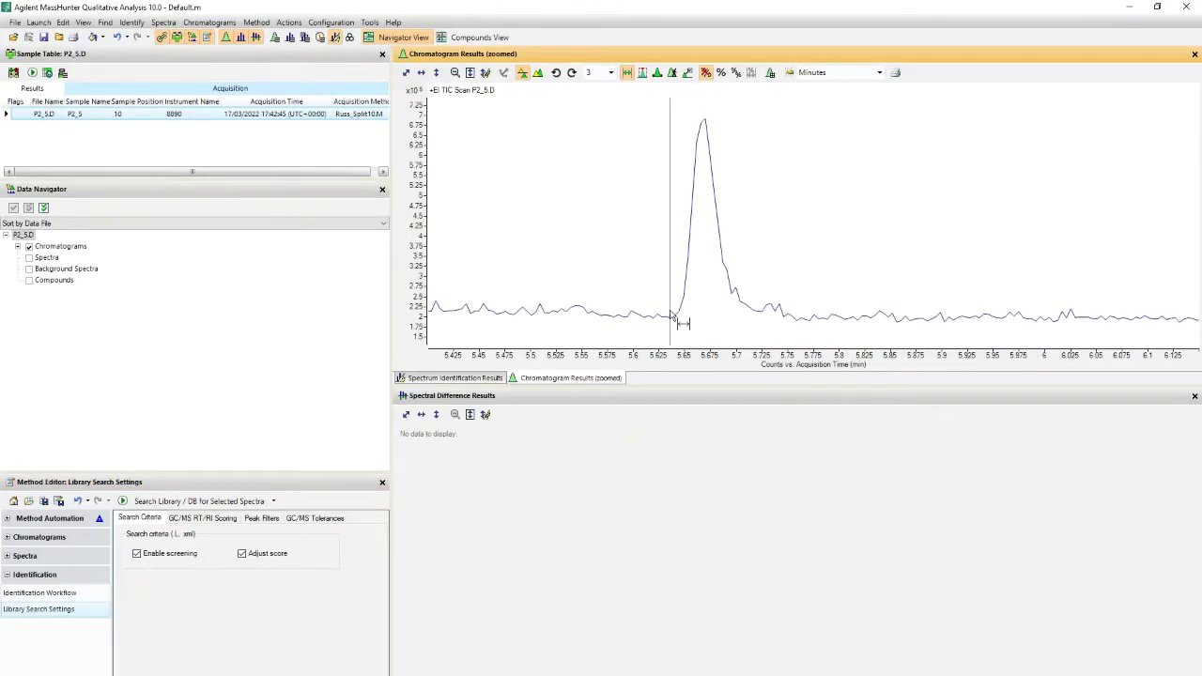
drag(734, 310, 686, 309)
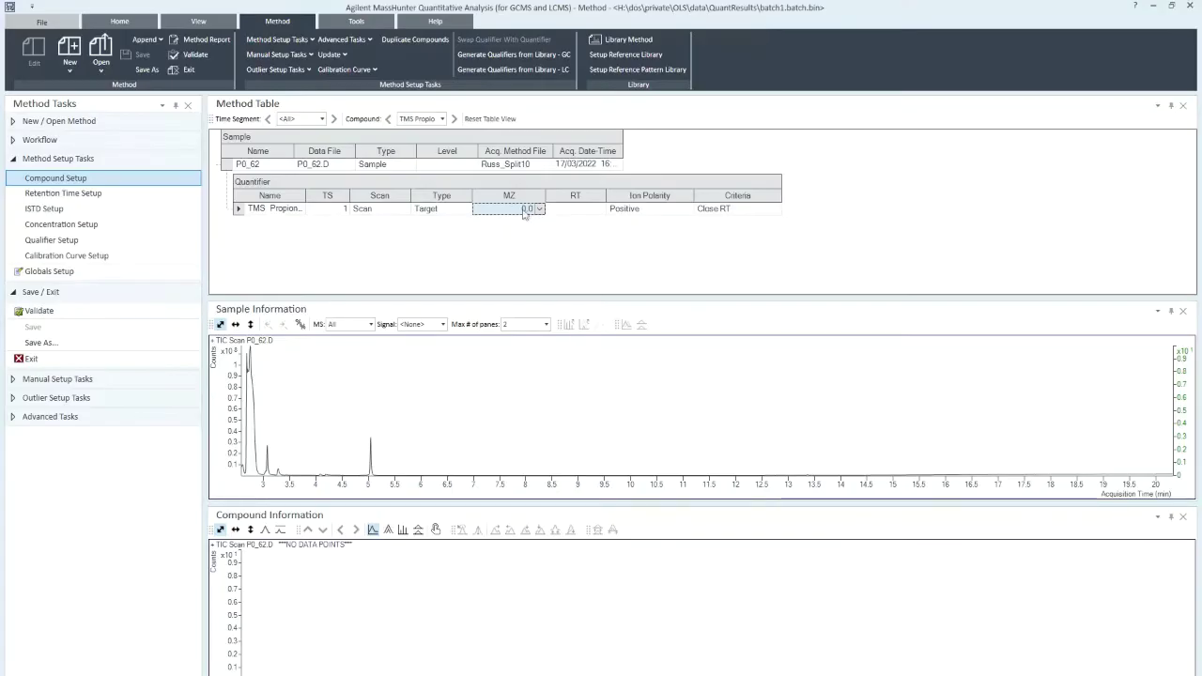
text(131)
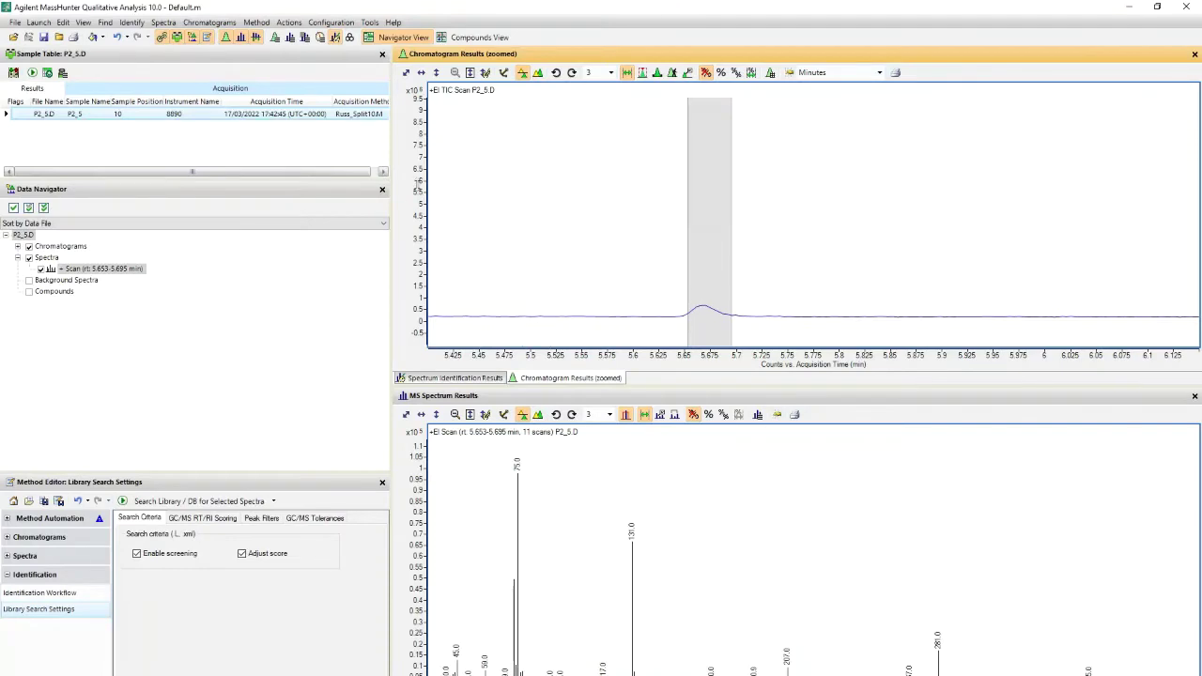
Step: Manually integrate the 5.670 min peak by drawing a baseline beneath it
click(536, 194)
click(657, 72)
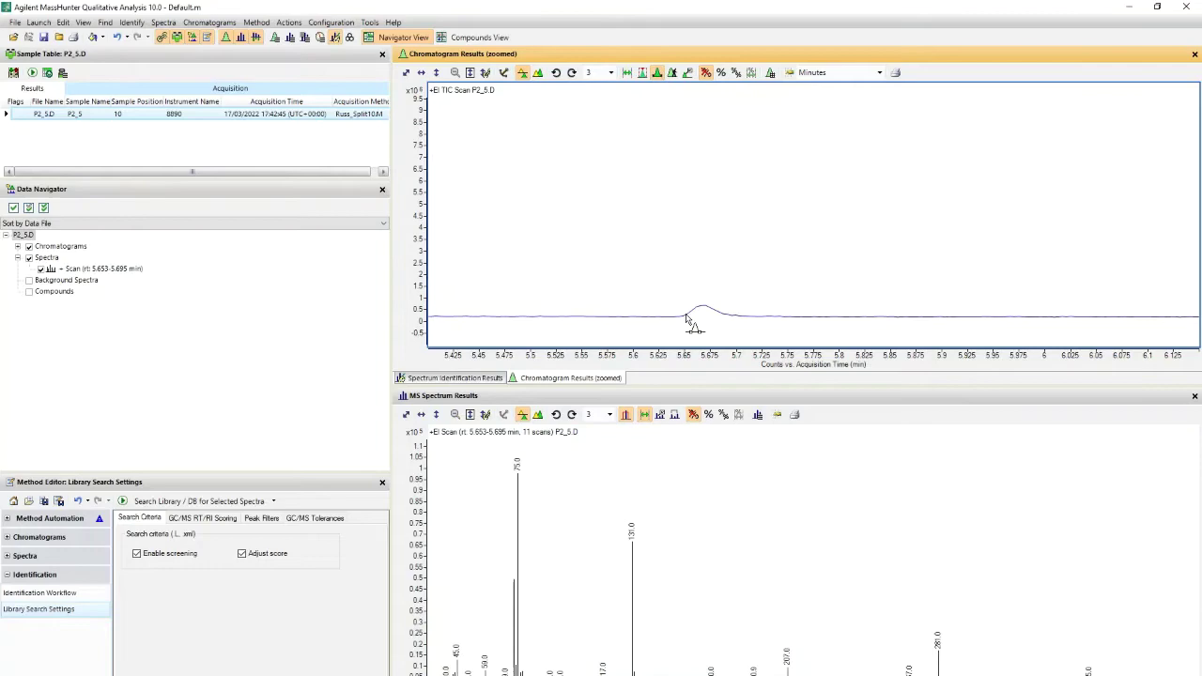
drag(685, 316, 734, 322)
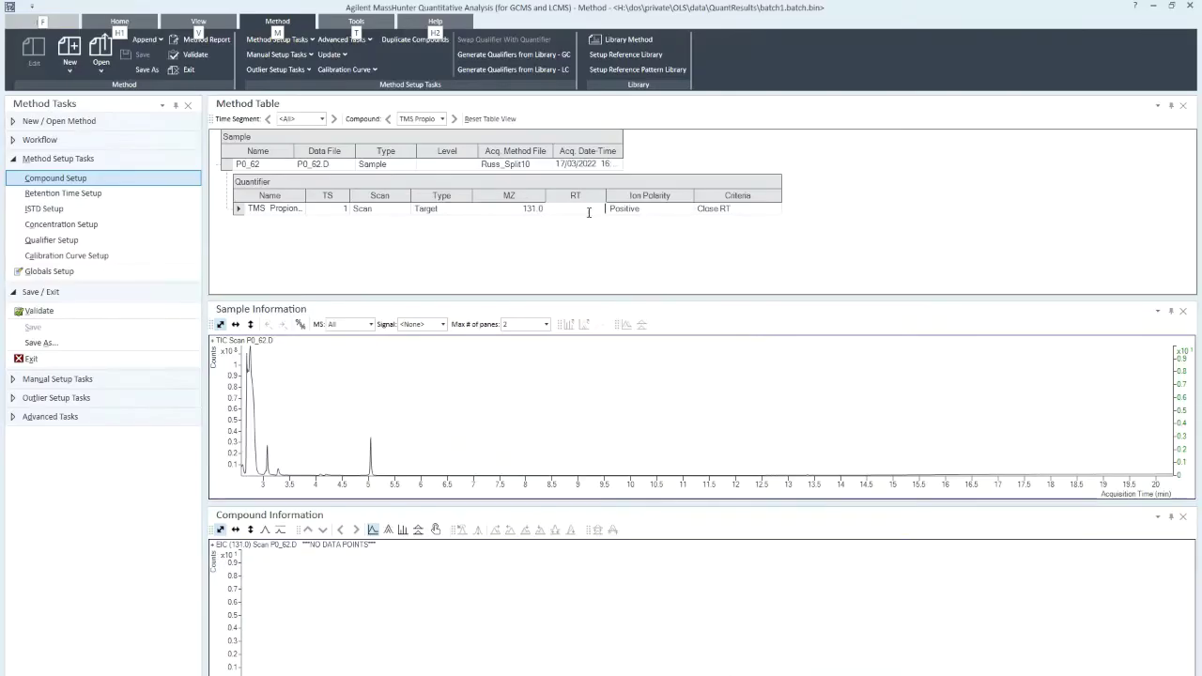
Step: Enter retention time 5.67 for TMS Propionic acid and display its m/z 131 chromatogram
click(588, 209)
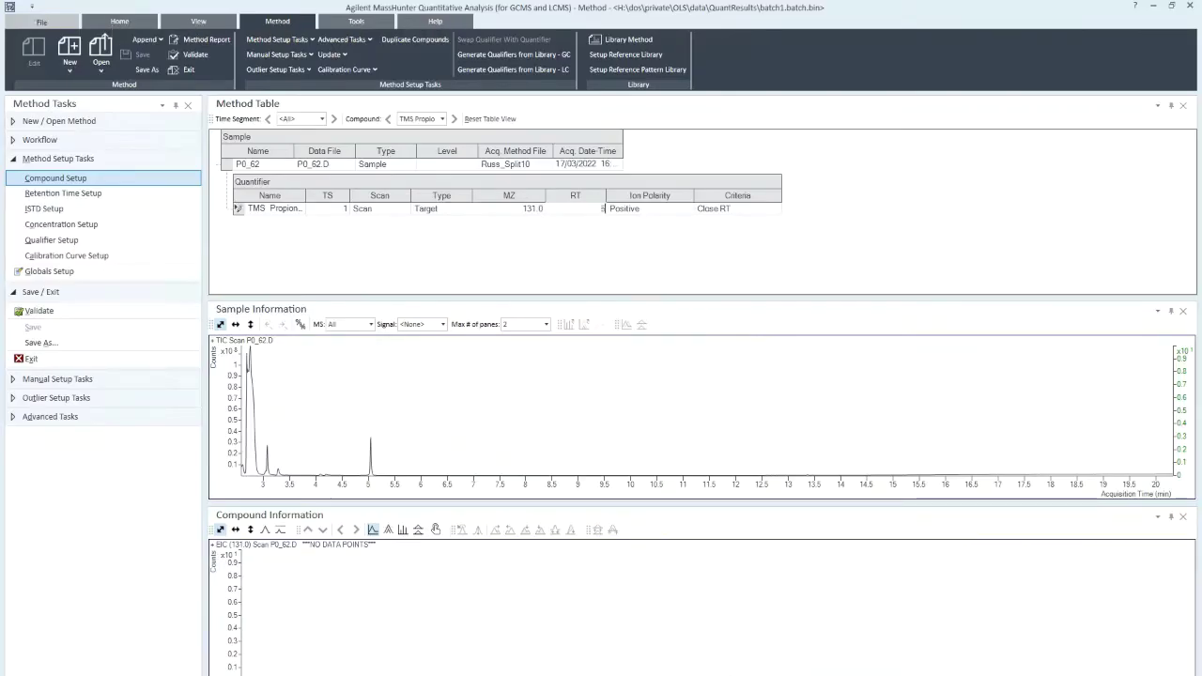
text(5.67)
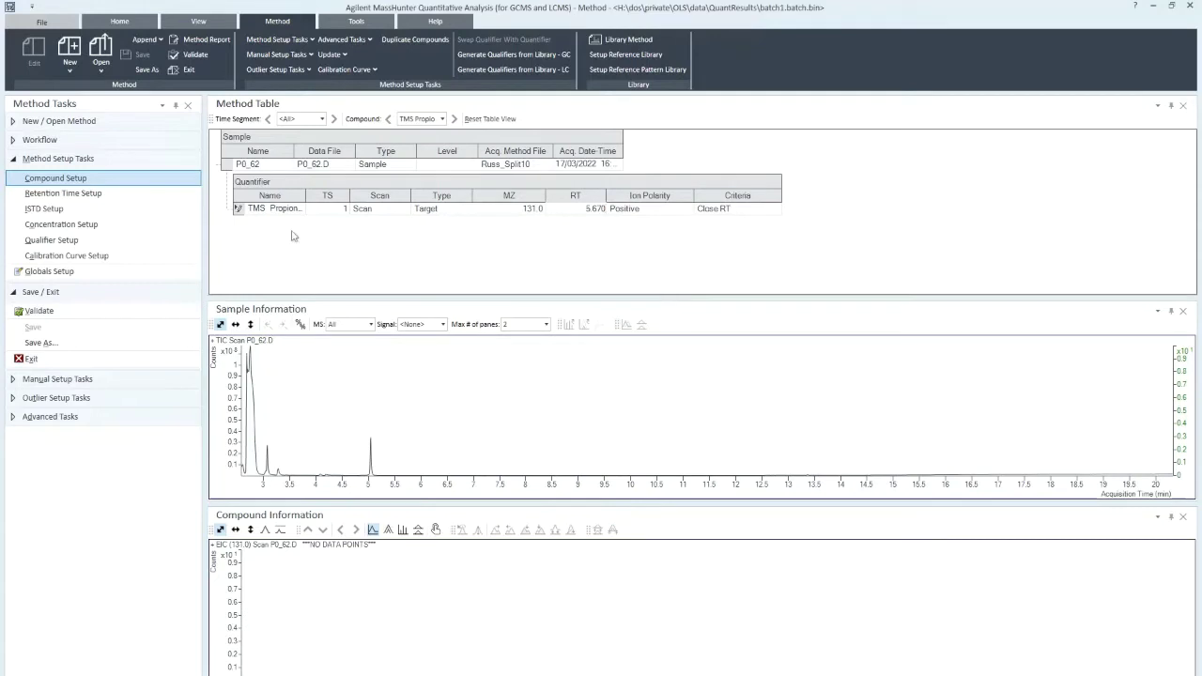
click(241, 210)
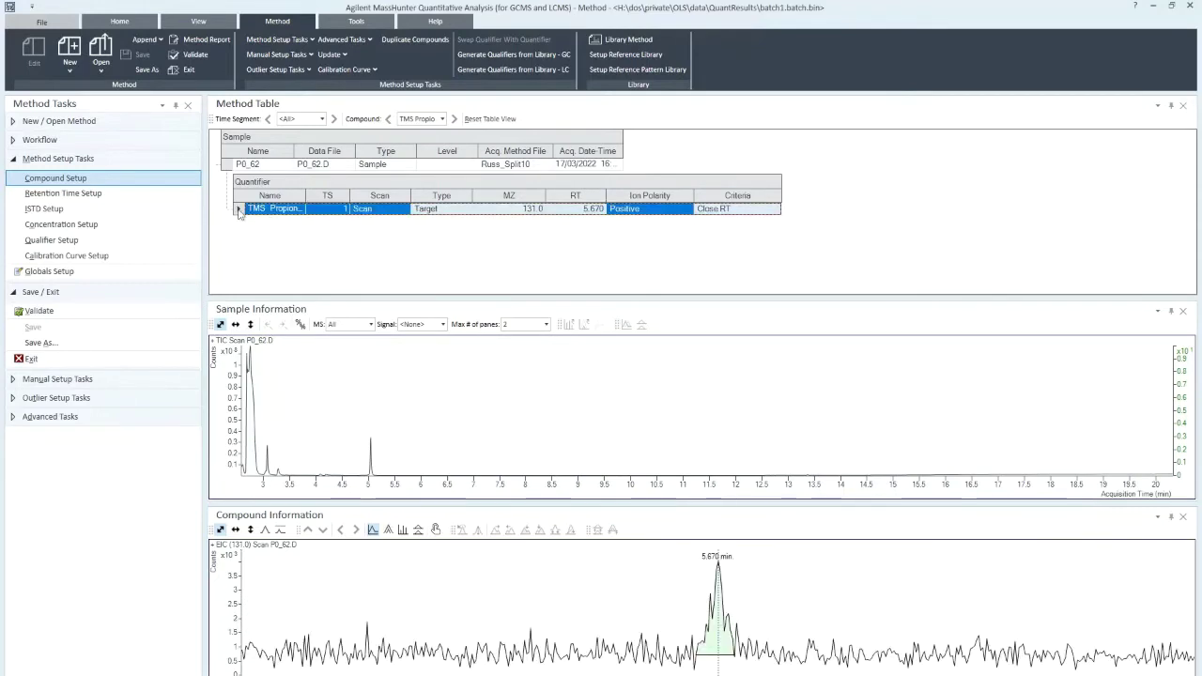
Step: Add a qualifier ion at m/z 75 with 20.0 uncertainty to TMS Propionic acid
click(52, 241)
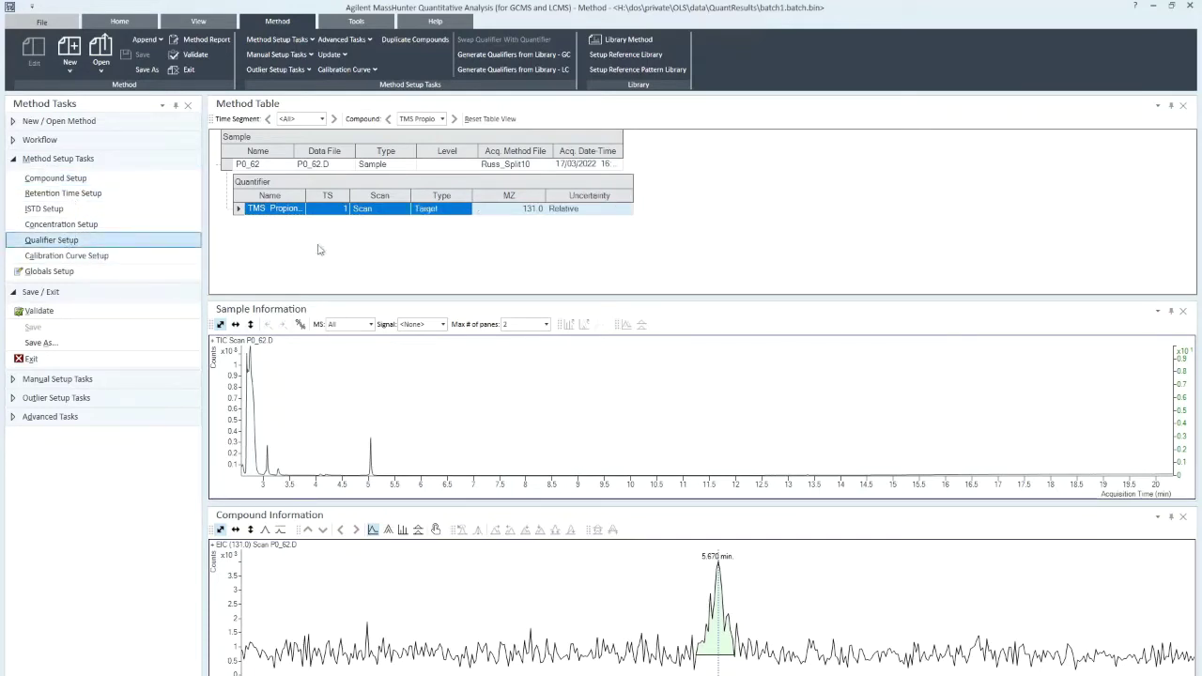
right_click(265, 210)
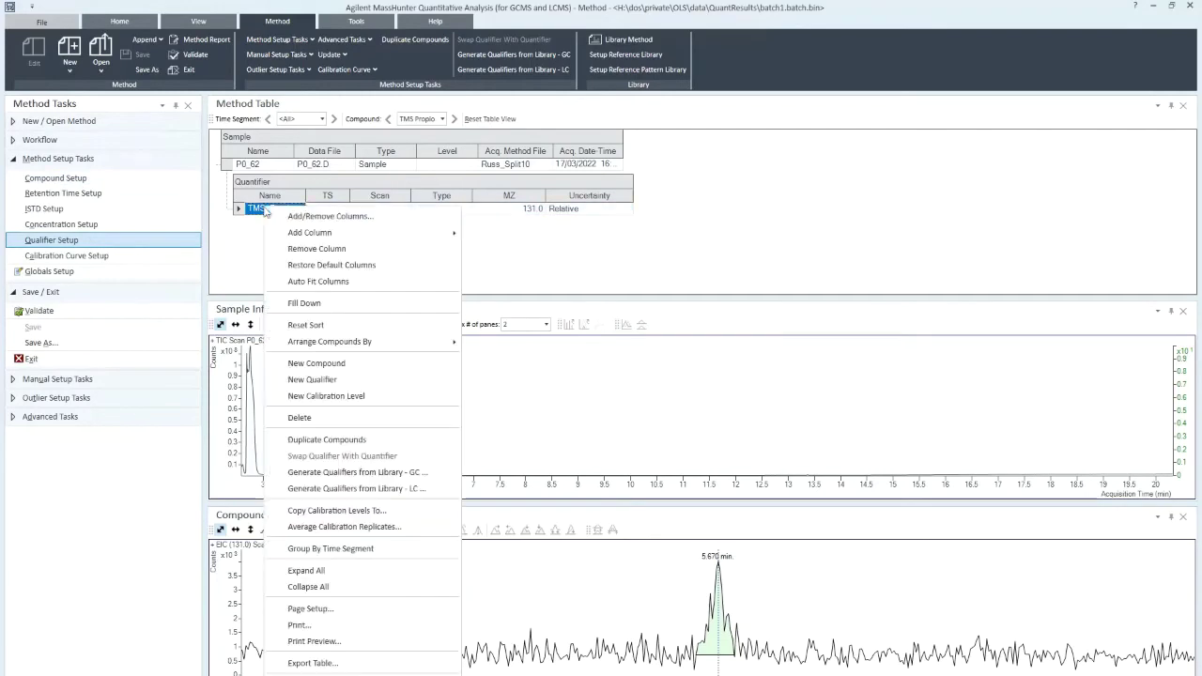
click(353, 381)
click(300, 254)
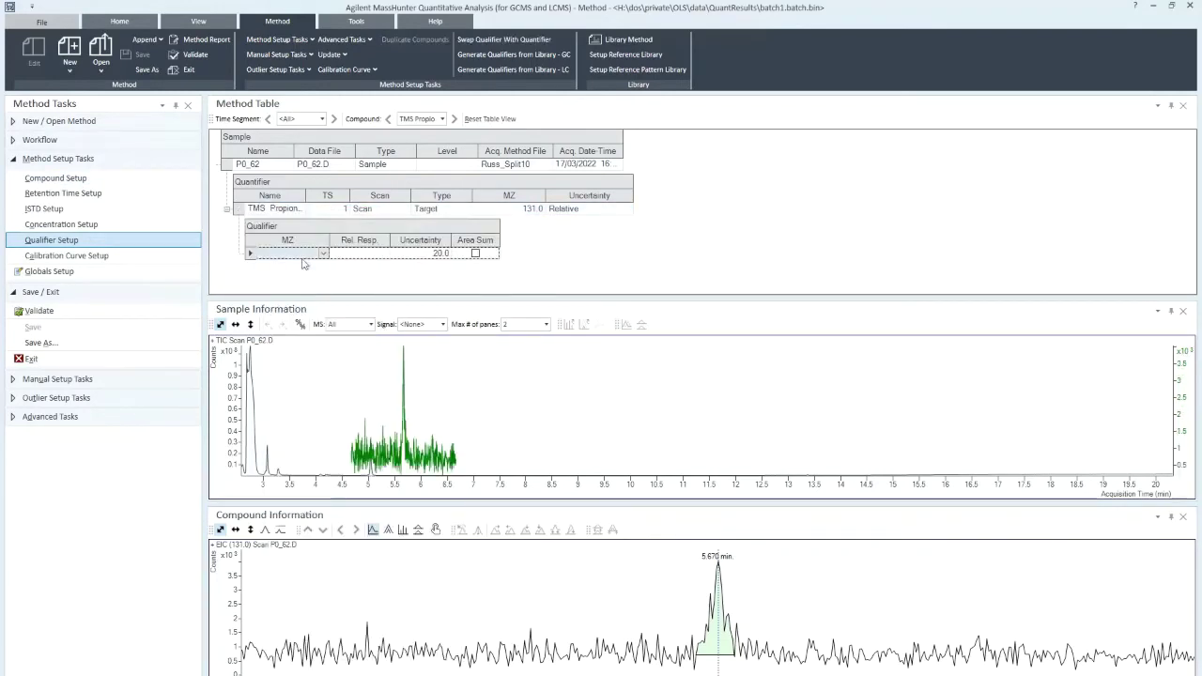
text(75)
key(Tab)
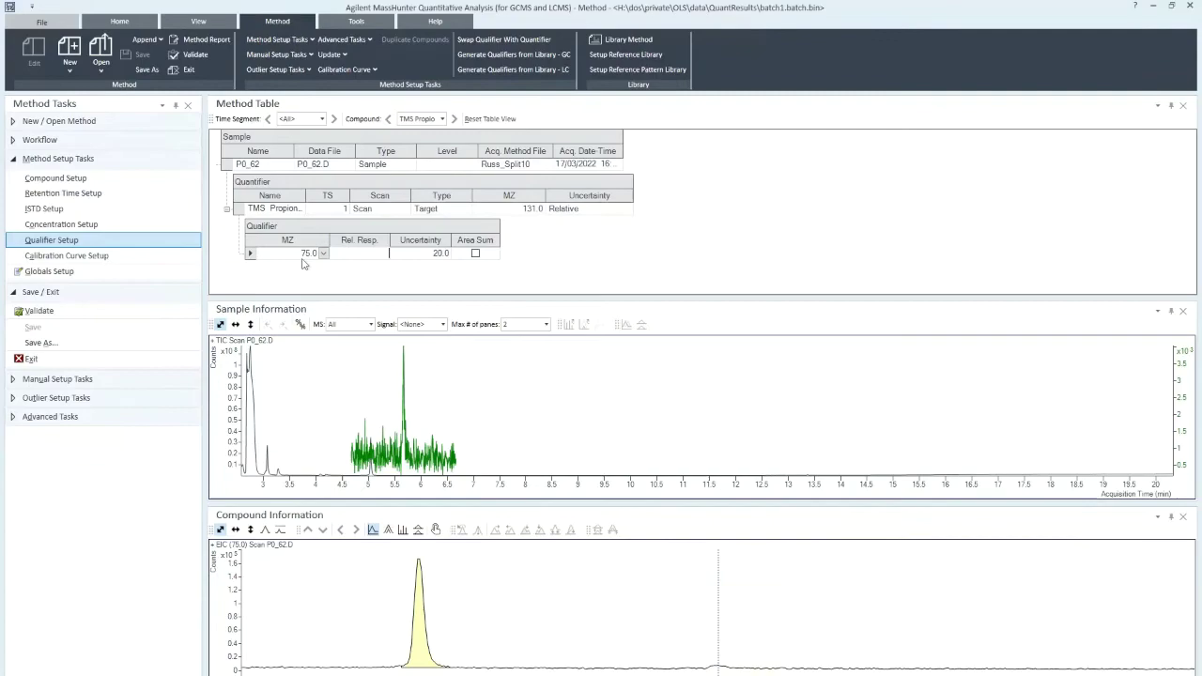
key(Tab)
key(alt+Tab)
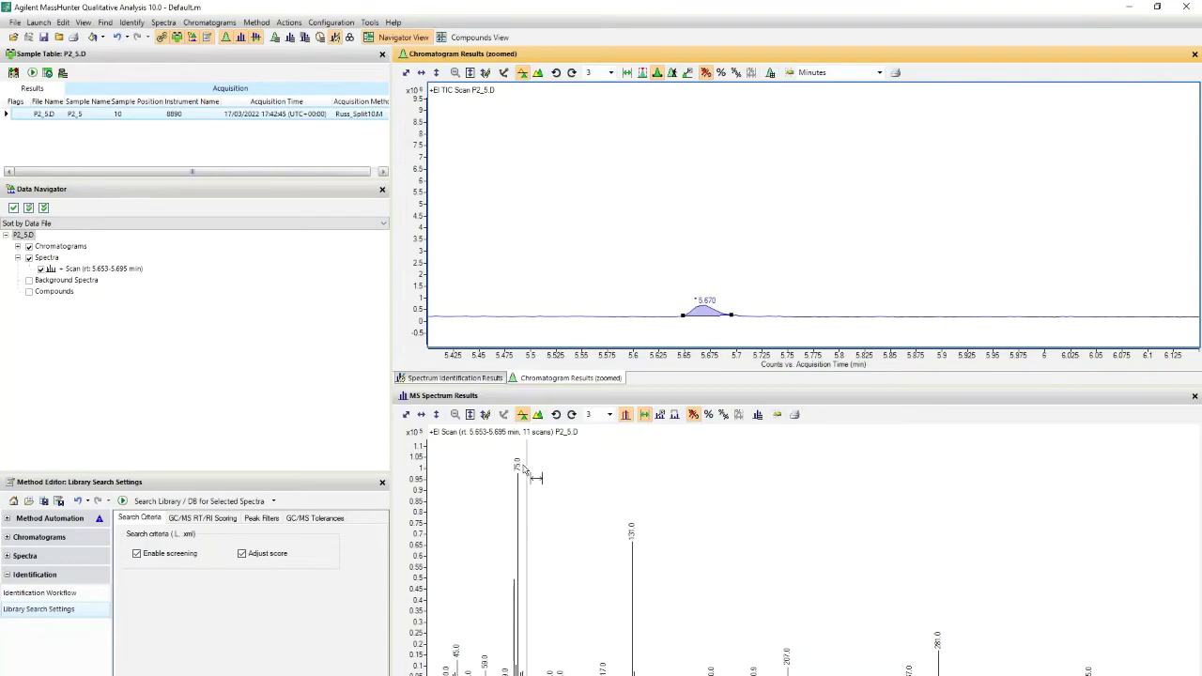
key(alt+Tab)
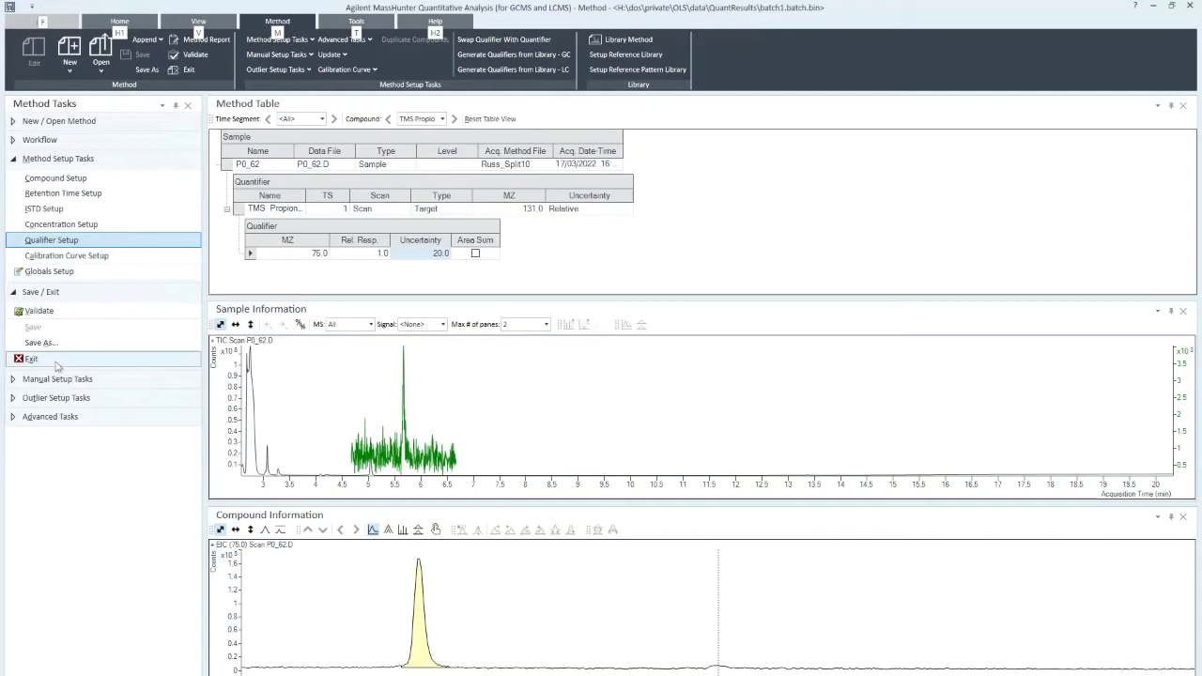
Step: Apply the edited method, move Resp. after MI, and widen the Resp. and RT columns
click(56, 362)
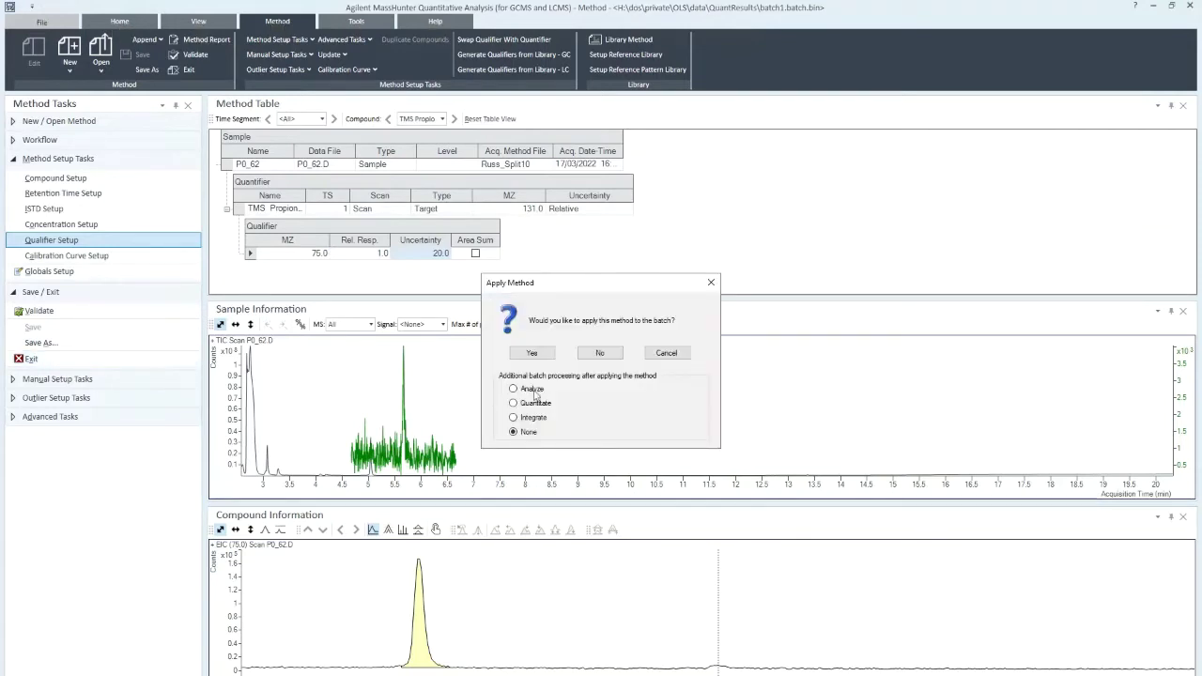
click(531, 353)
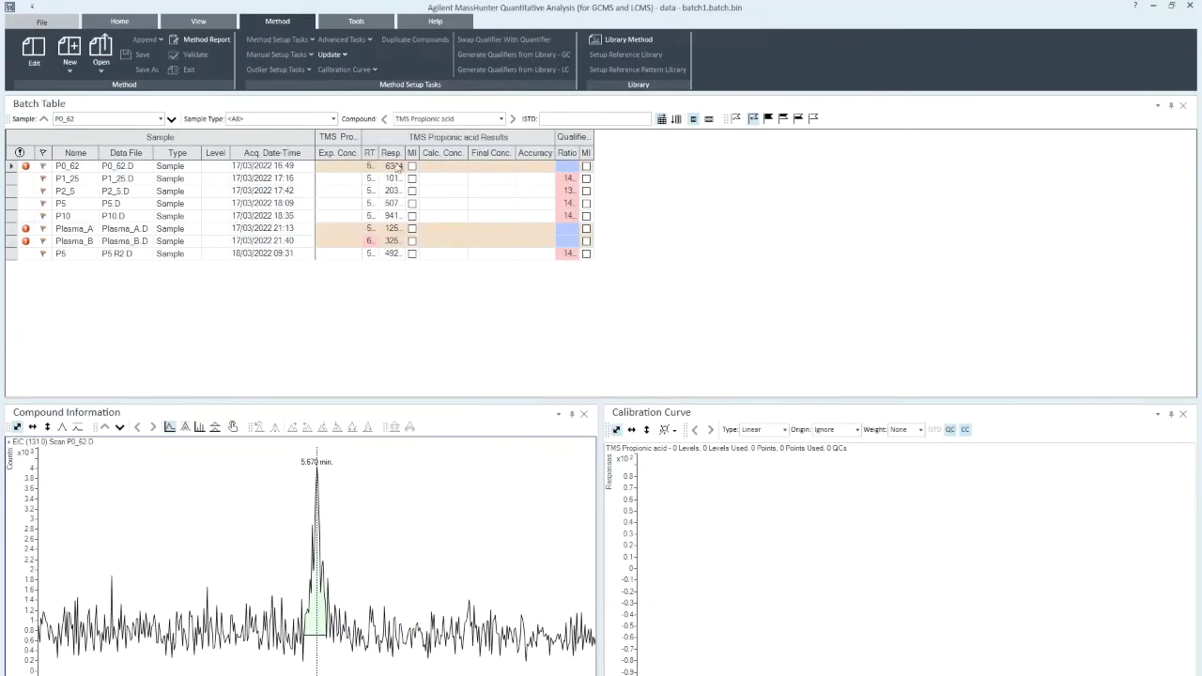
drag(404, 152, 418, 155)
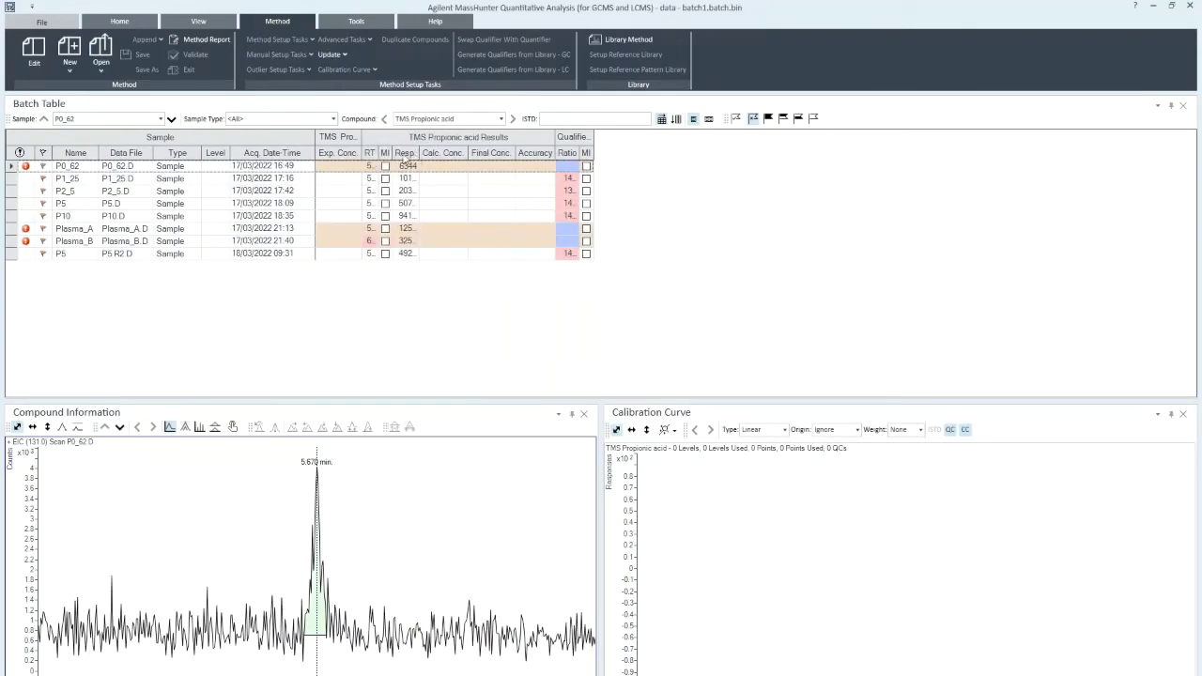
double_click(418, 156)
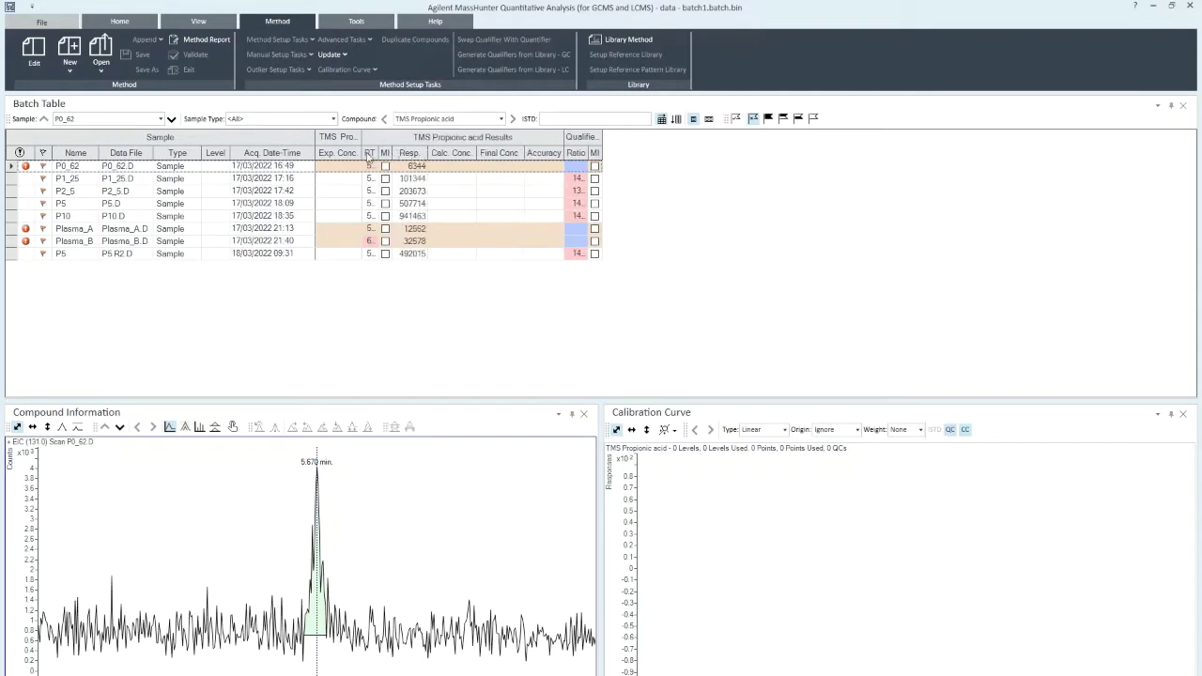
double_click(375, 154)
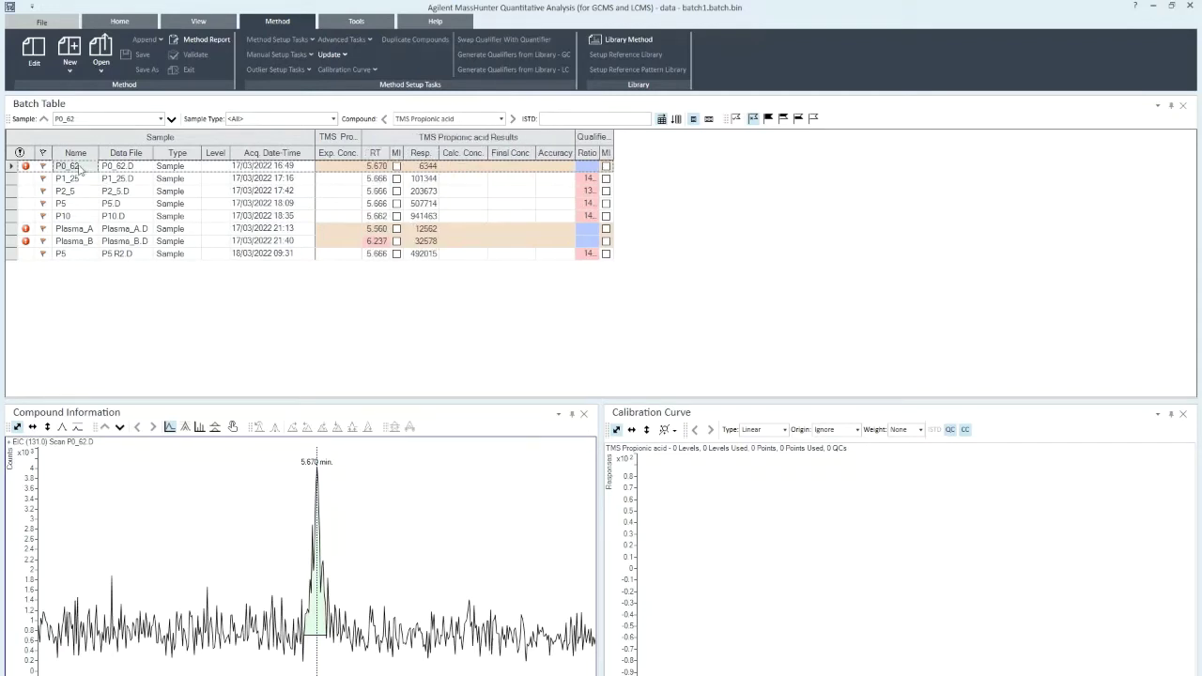
Step: Show the qualifier ion trace and review peaks for P1_25, P2_5, P5 and P10
click(186, 428)
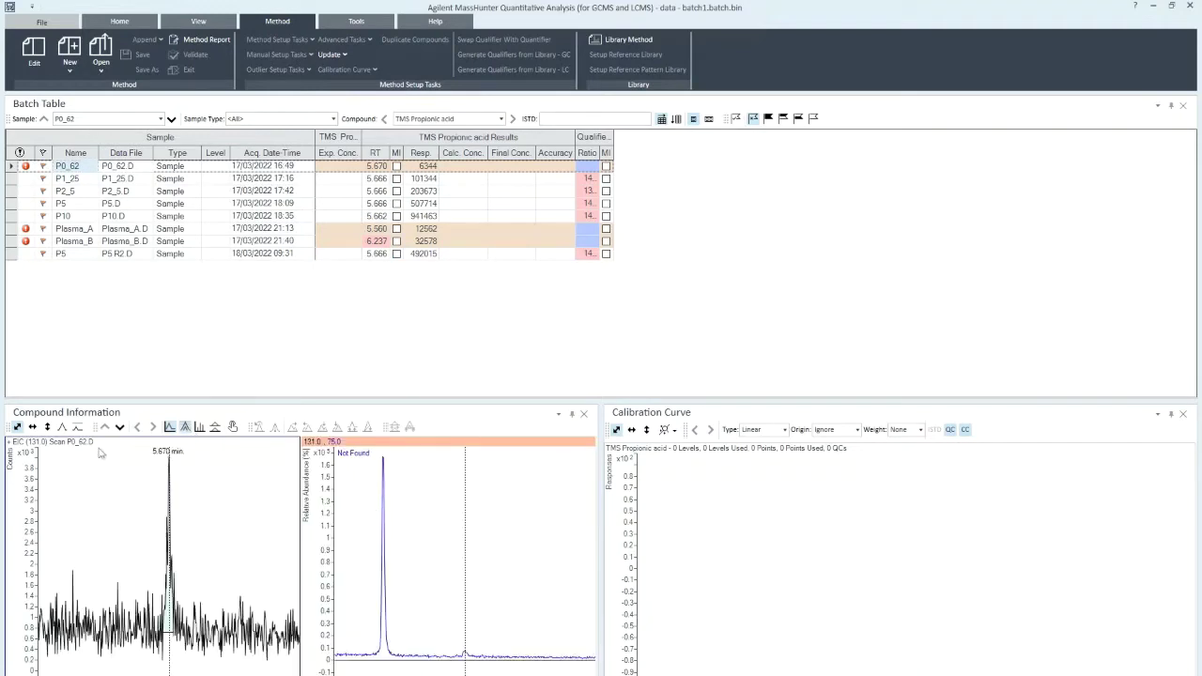
click(75, 179)
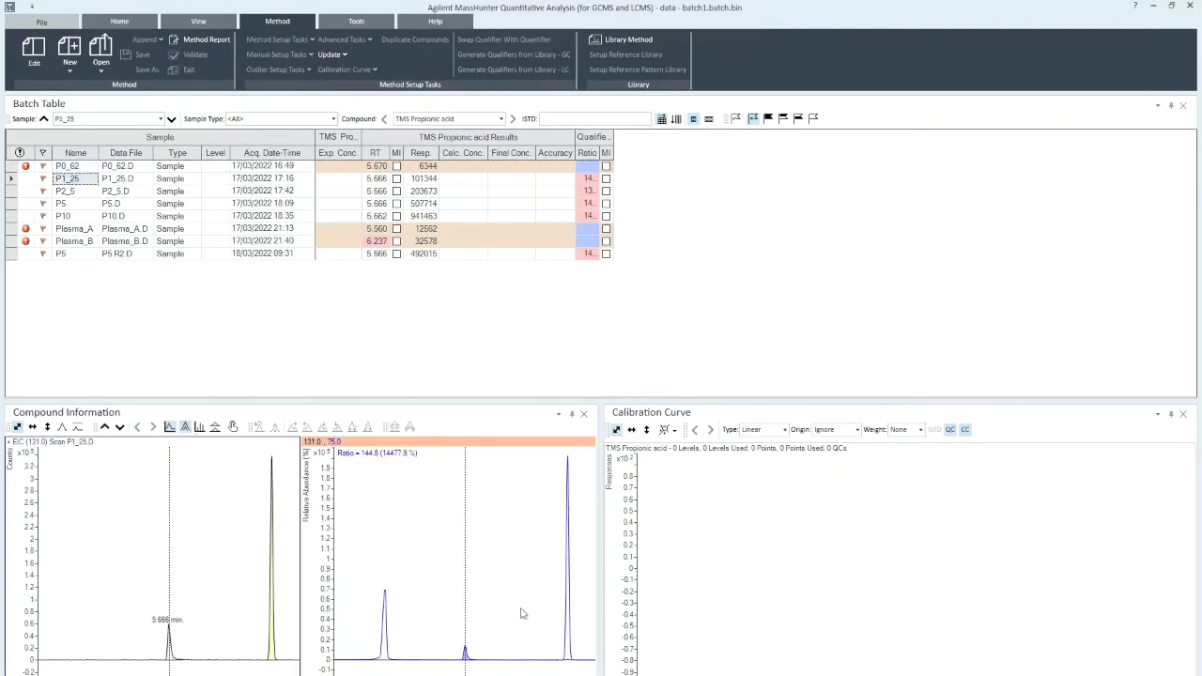
click(81, 192)
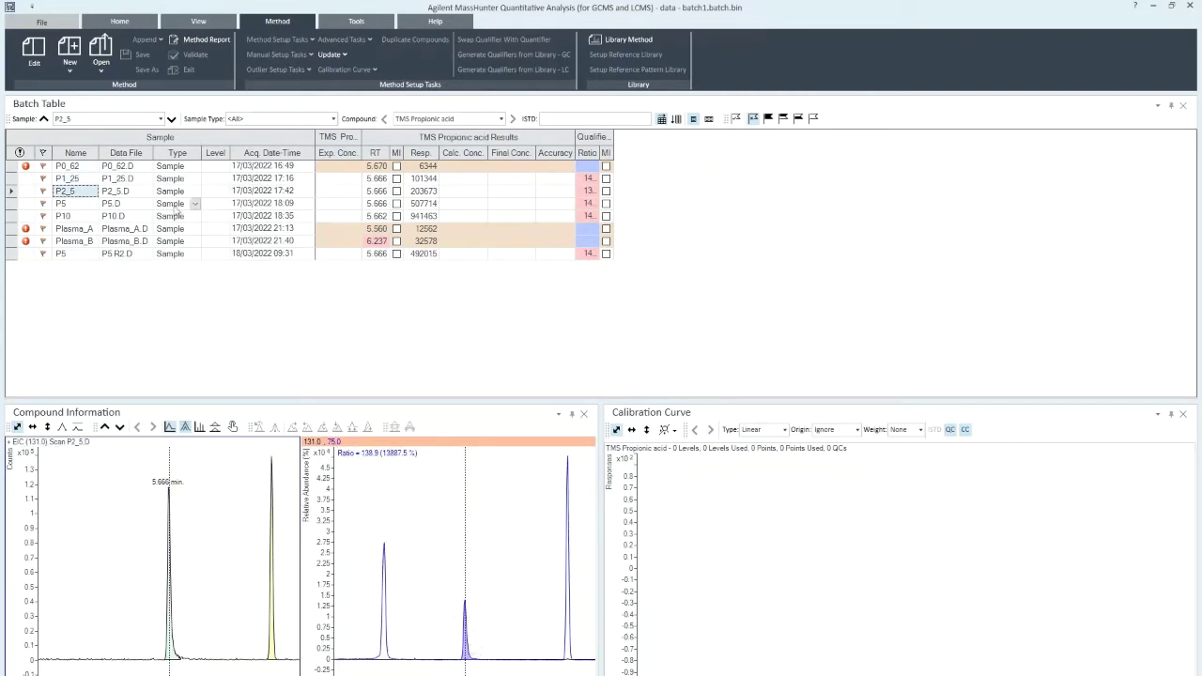
click(80, 204)
click(79, 217)
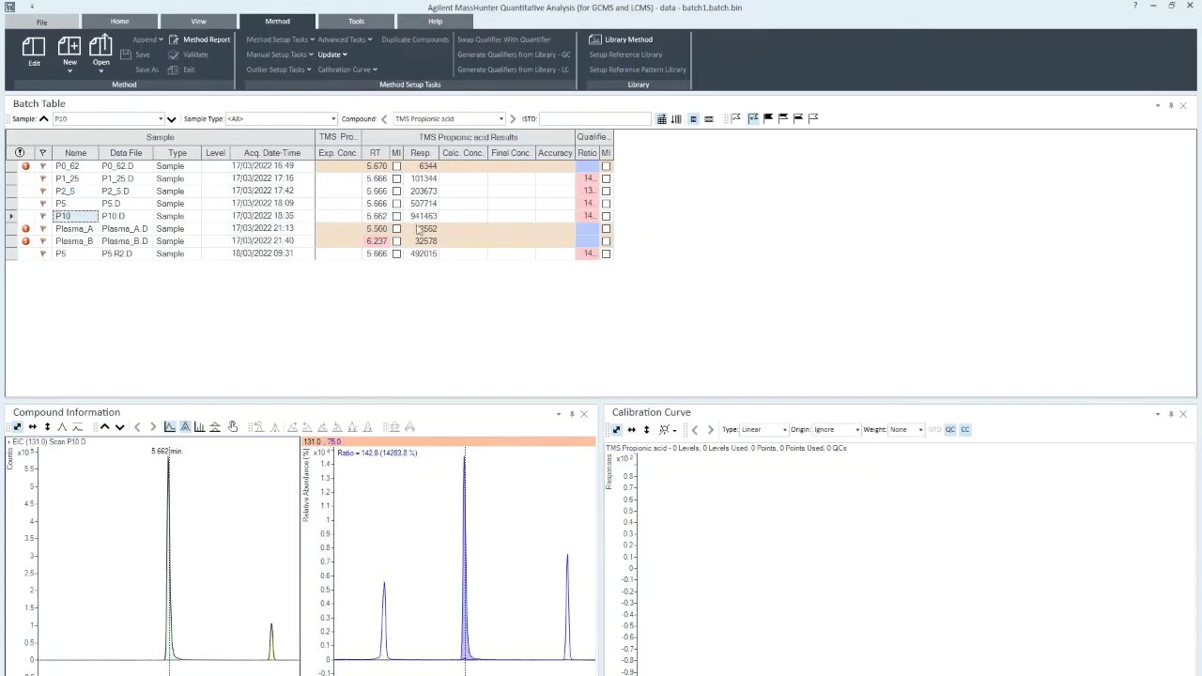
click(427, 185)
click(429, 193)
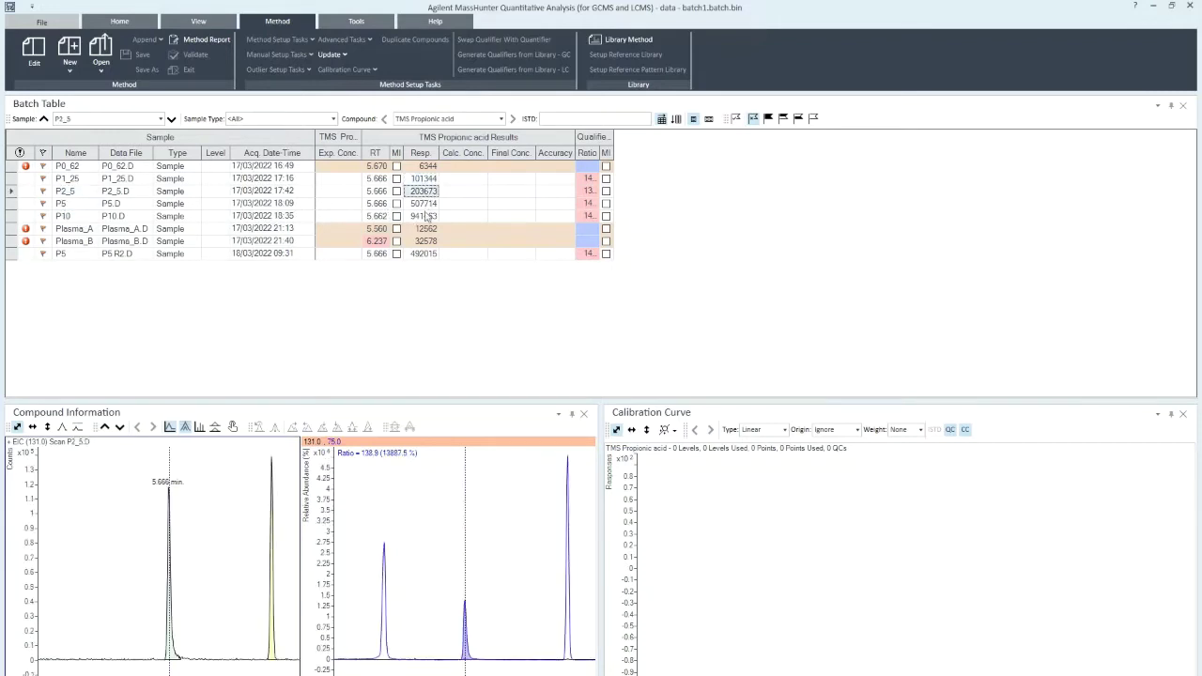
click(430, 203)
click(433, 217)
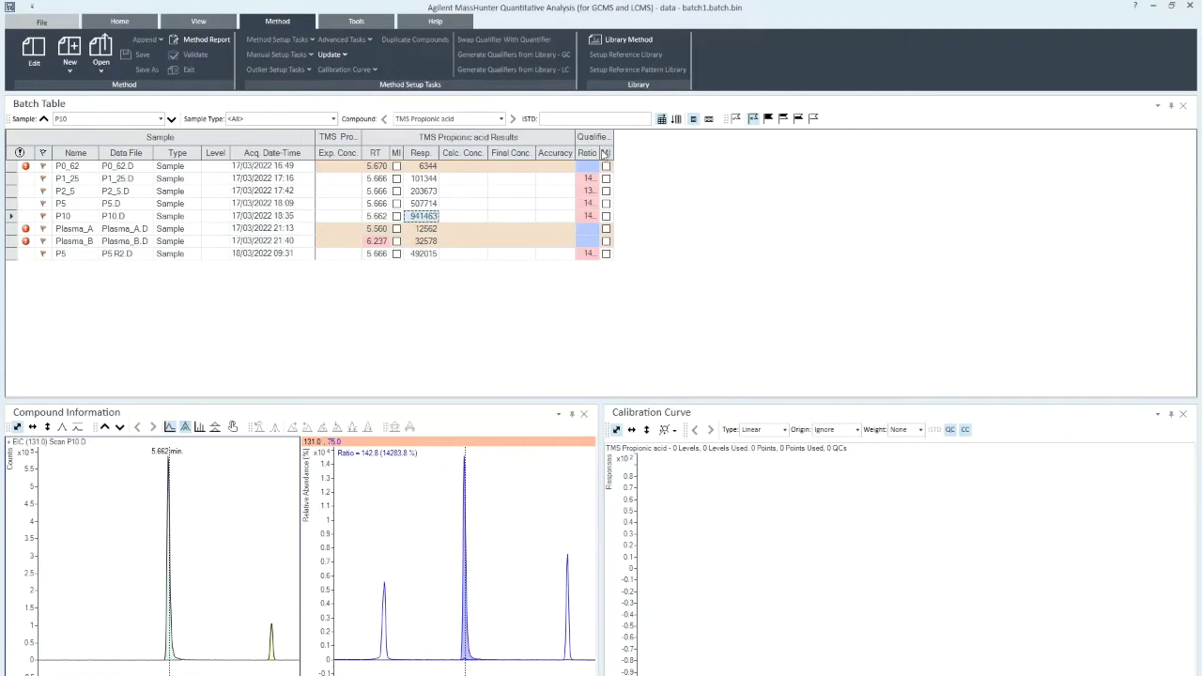
Step: Widen the qualifier Ratio column and review Plasma_A, Plasma_B and the repeat P5 injection
drag(599, 153, 632, 153)
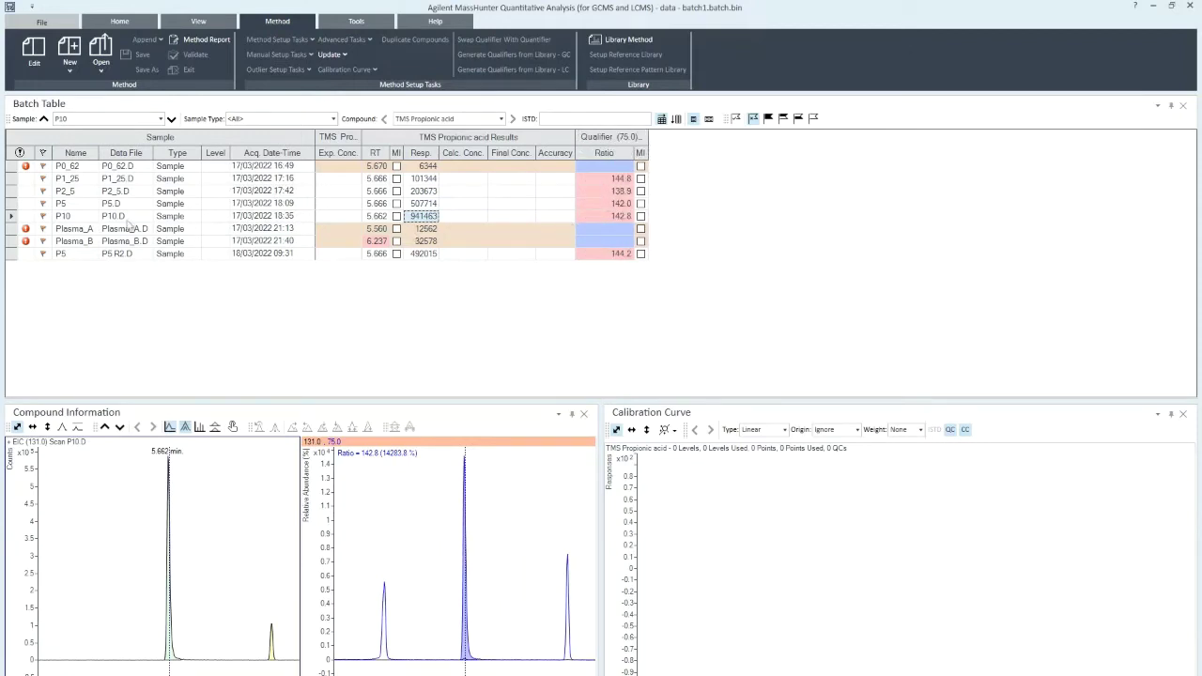
click(433, 229)
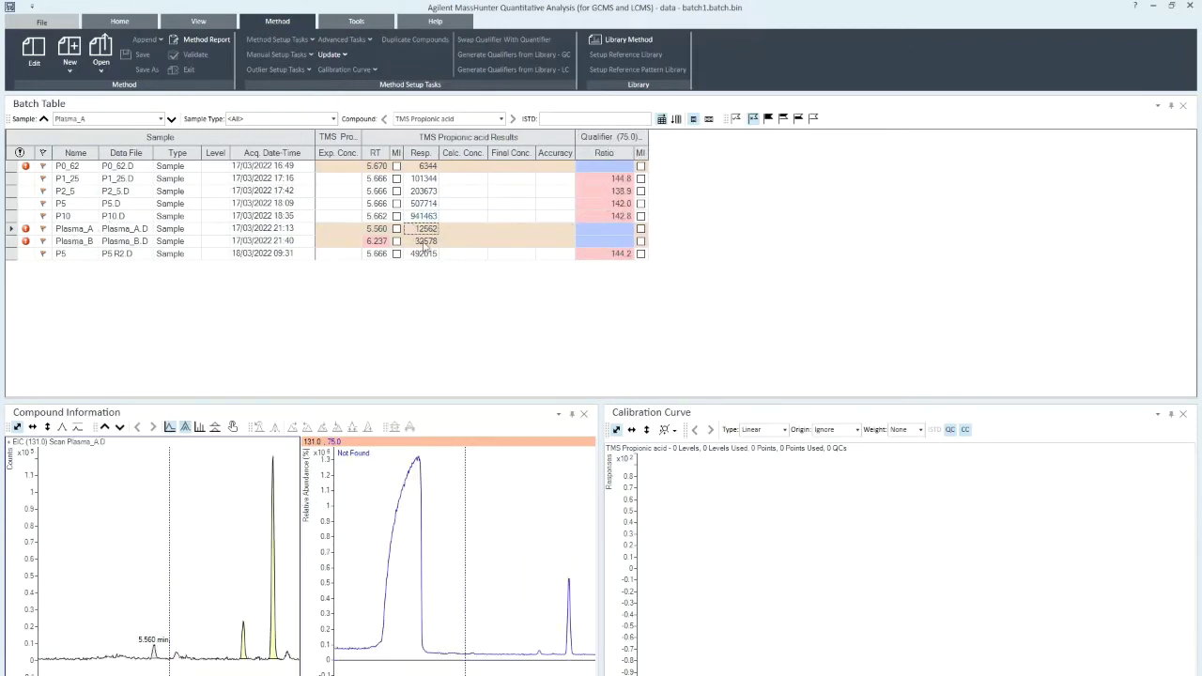
click(425, 243)
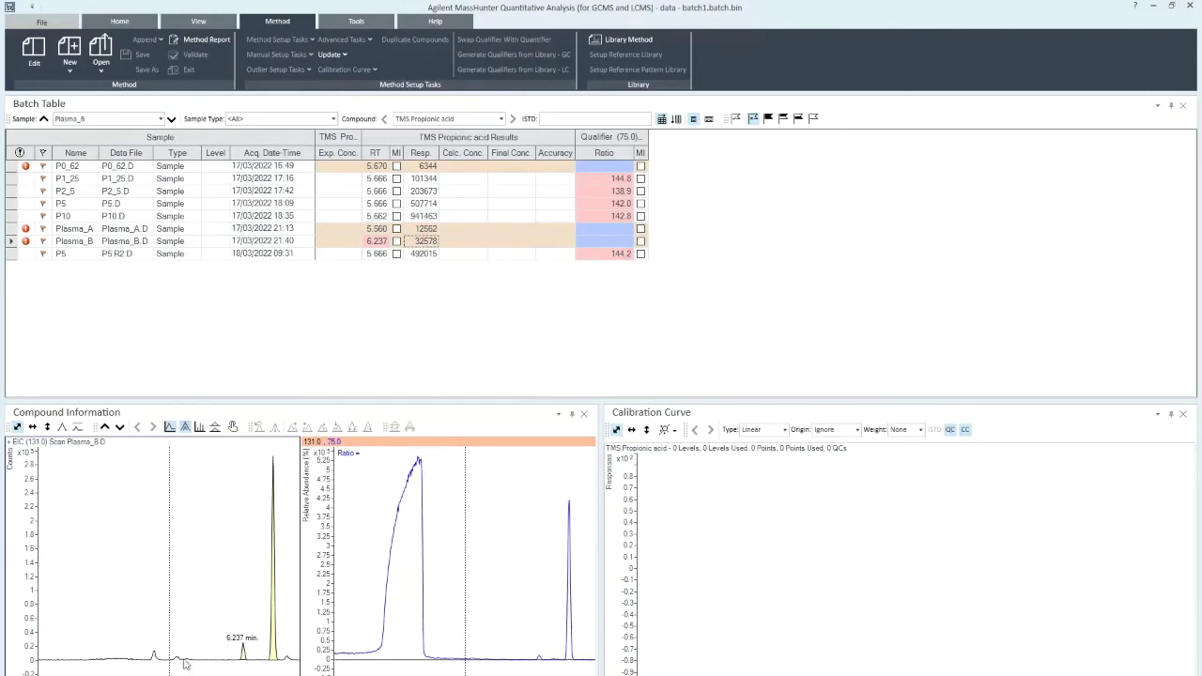
click(75, 255)
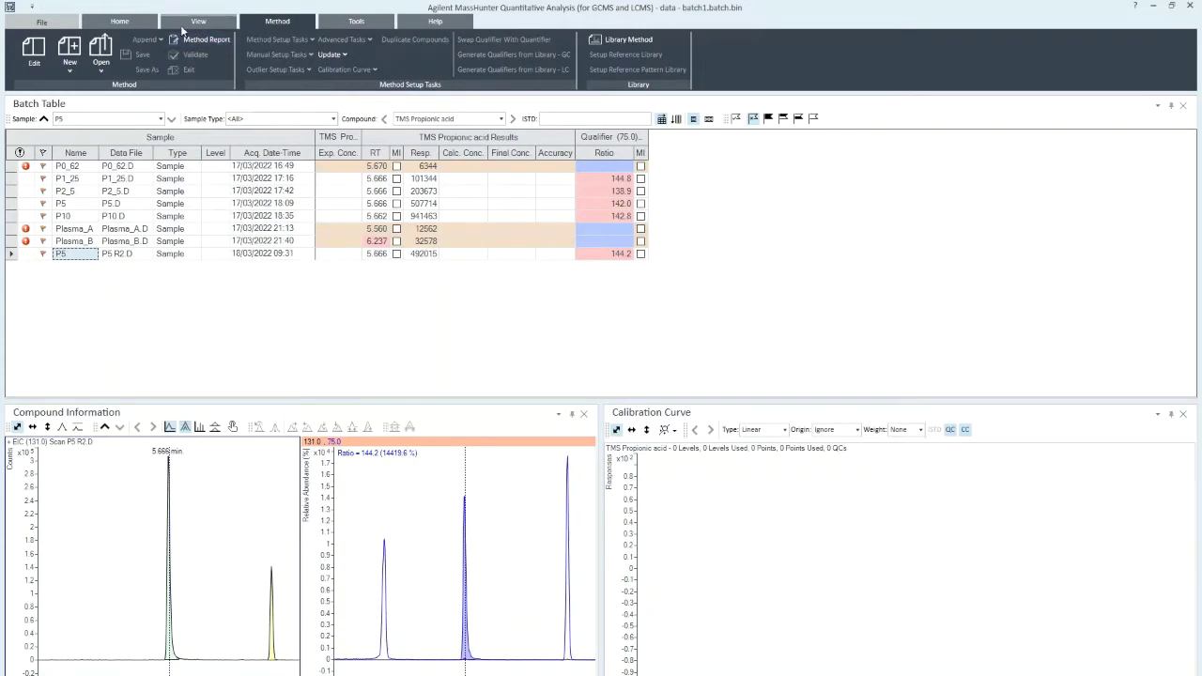
Step: In the method's Concentration Setup, add a first calibration level numbered 1
click(36, 54)
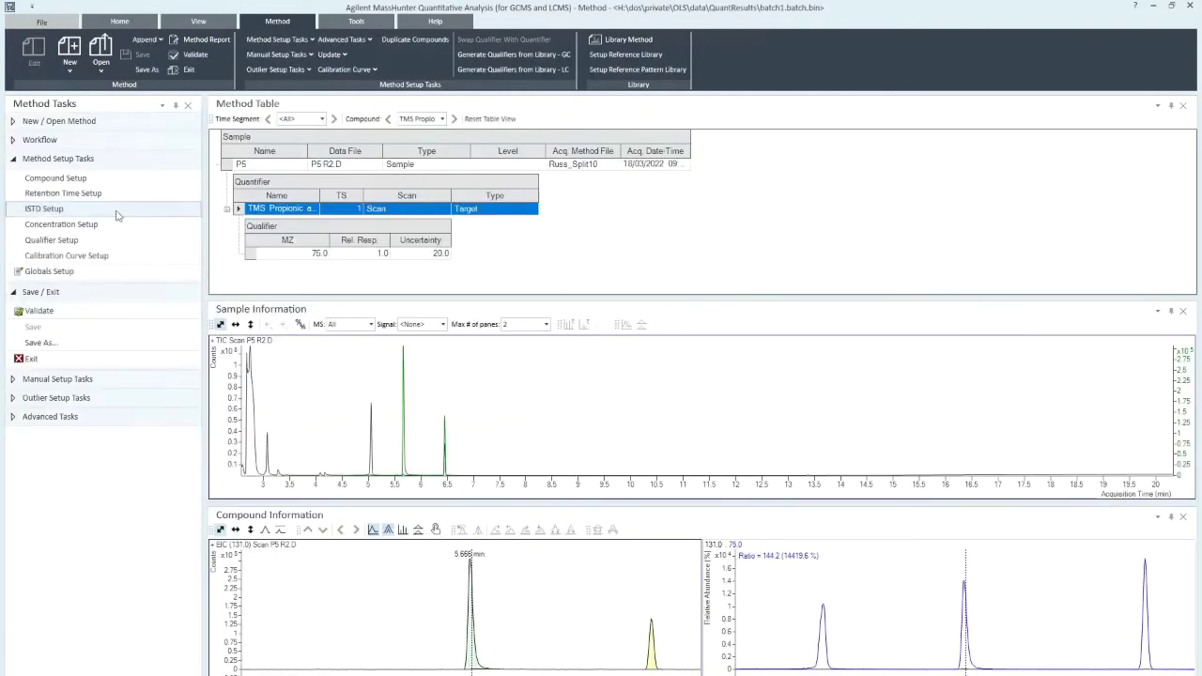
click(59, 227)
right_click(271, 210)
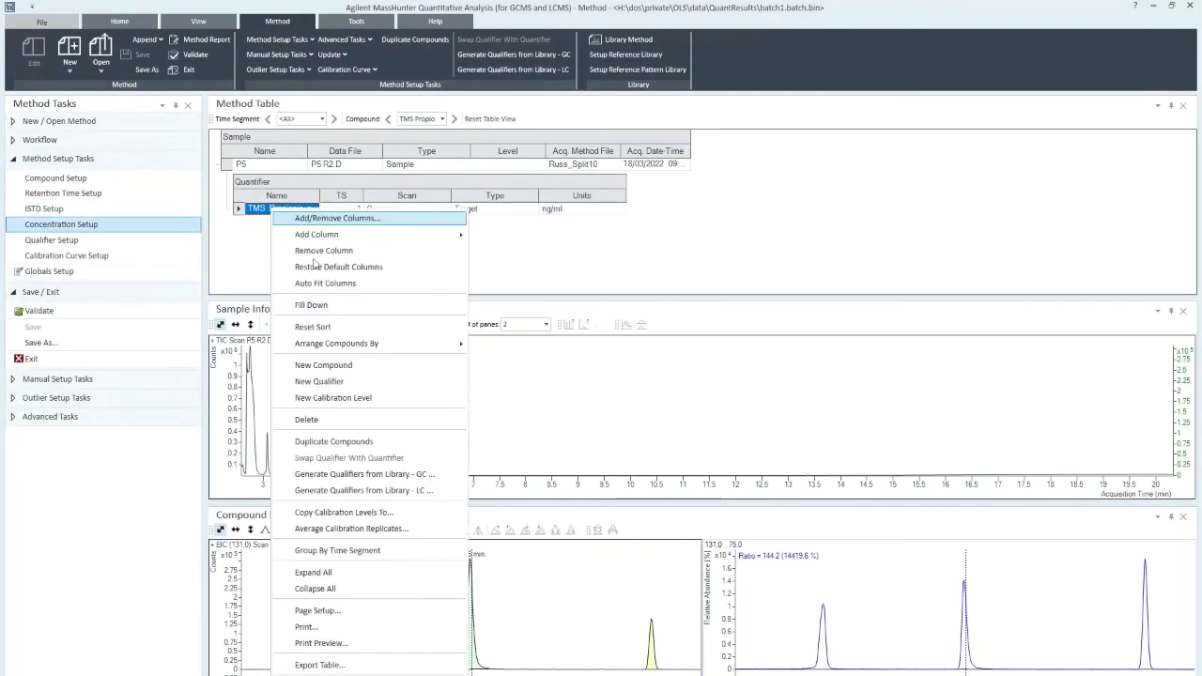
click(329, 402)
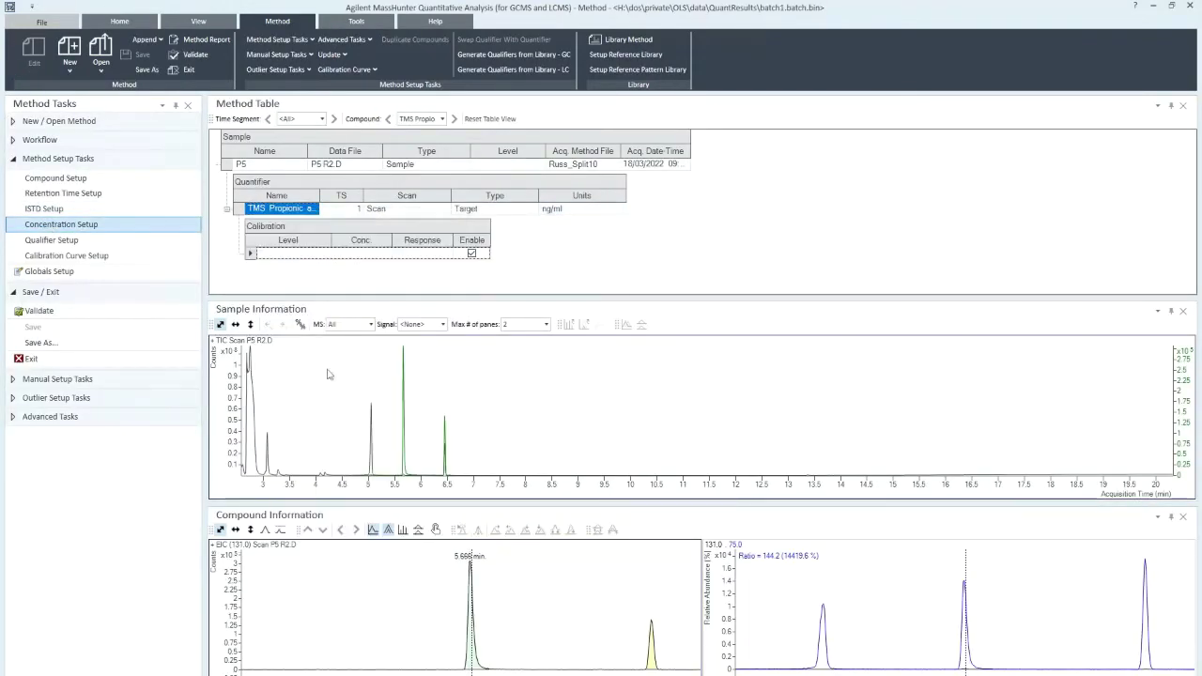
click(291, 258)
text(1)
click(366, 257)
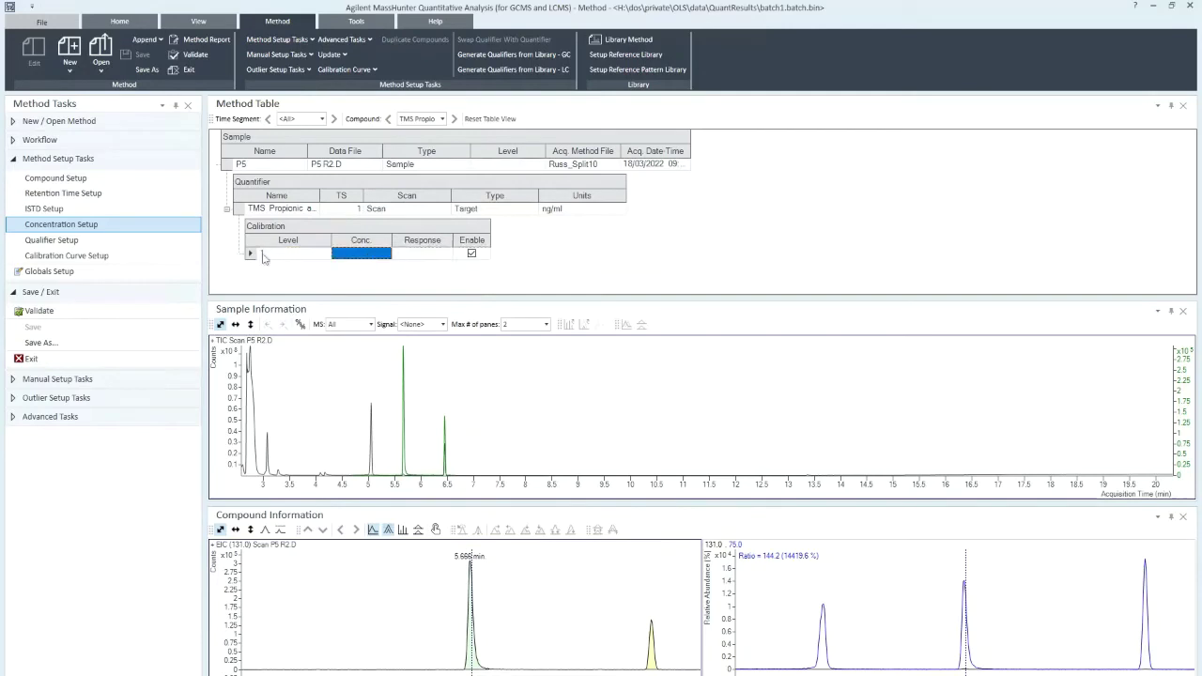
Step: Add four more calibration level rows for TMS Propionic acid
click(251, 254)
right_click(251, 254)
click(308, 429)
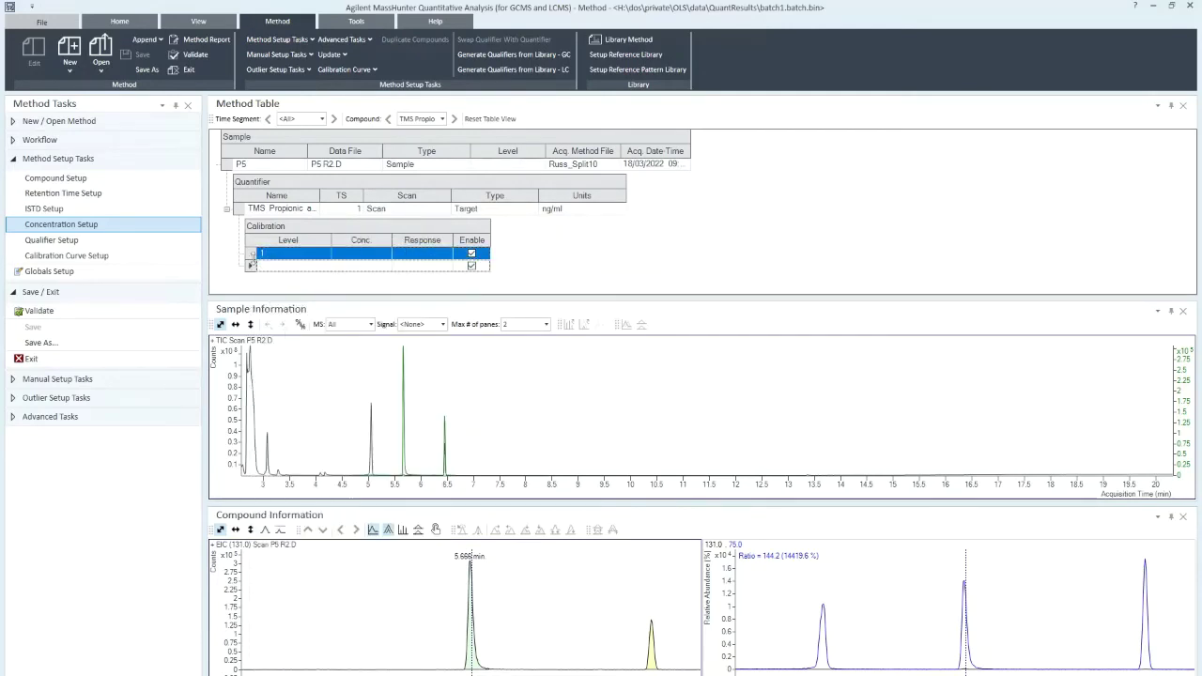
right_click(253, 266)
click(288, 429)
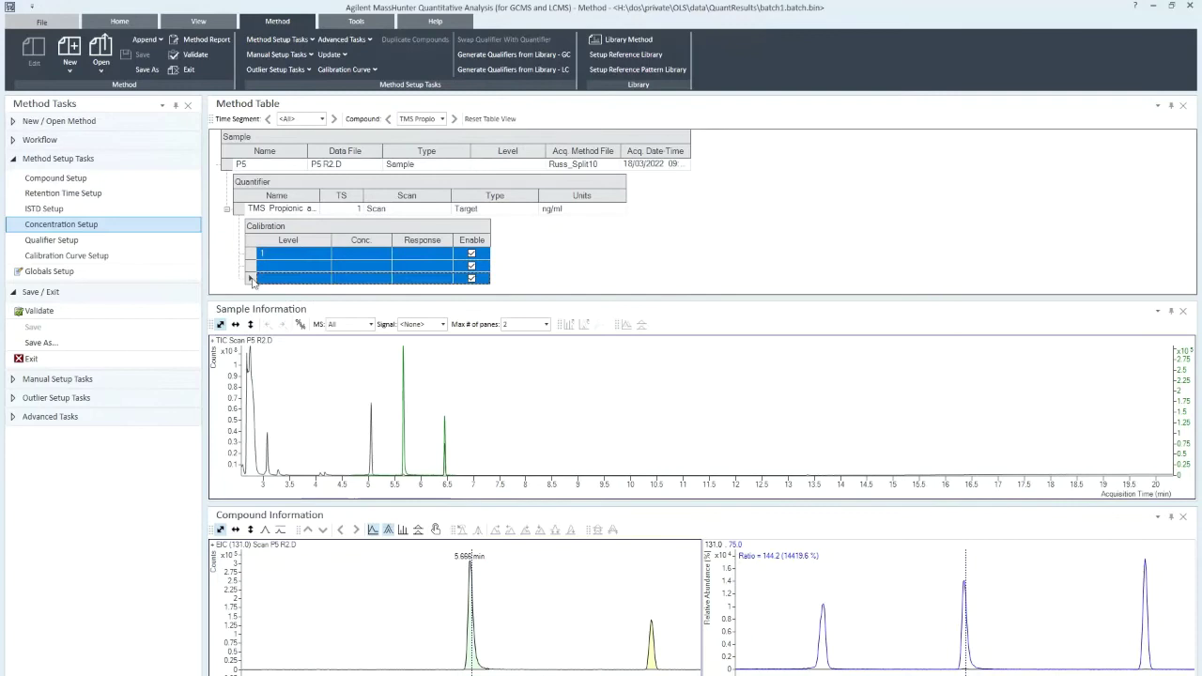
right_click(254, 278)
click(291, 429)
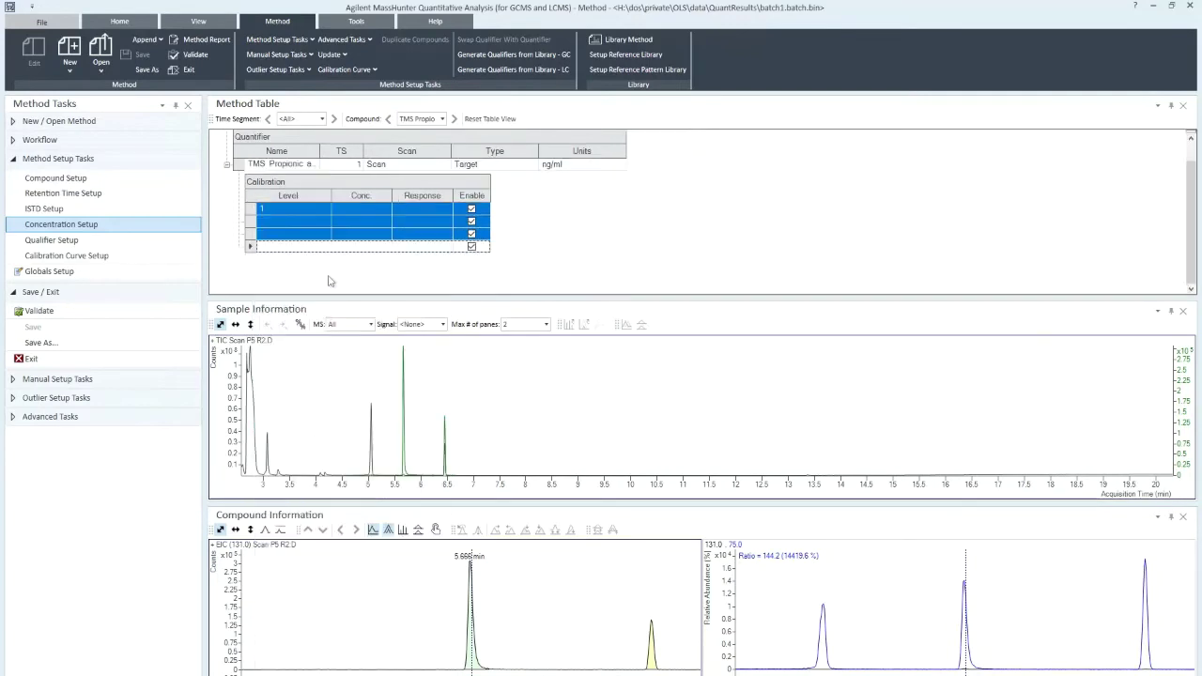
right_click(254, 246)
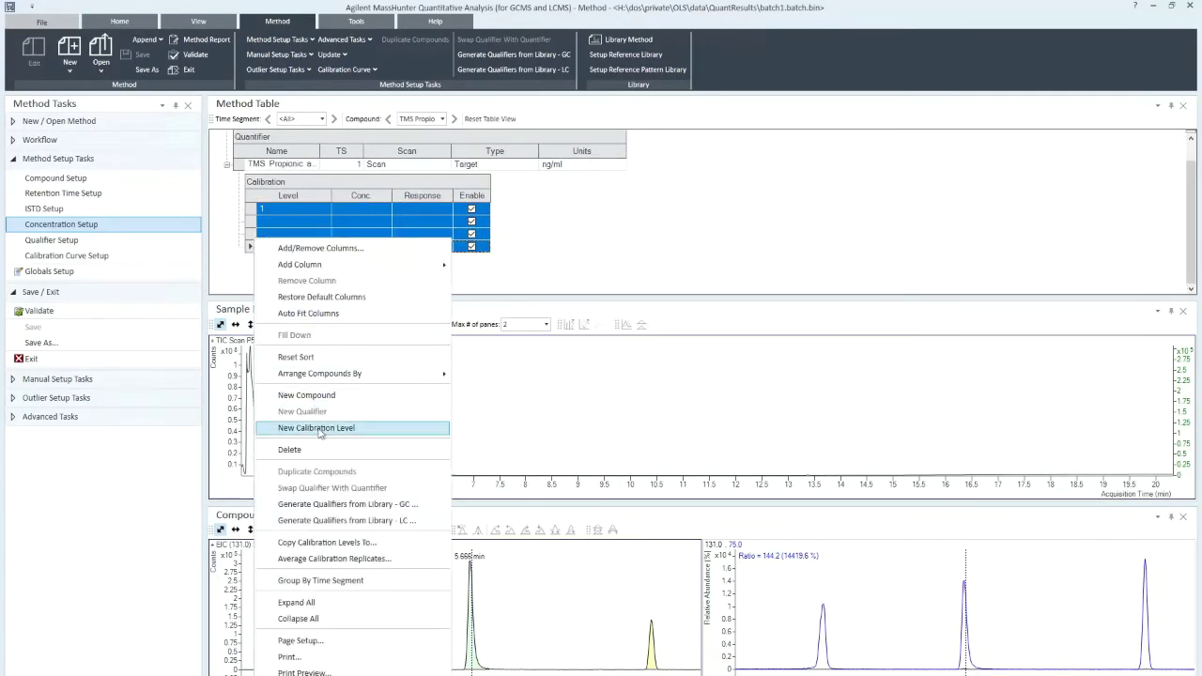
click(291, 428)
Step: Number the fifth row level 5 at 100 ng/ml and set level 4 to 50
text(5)
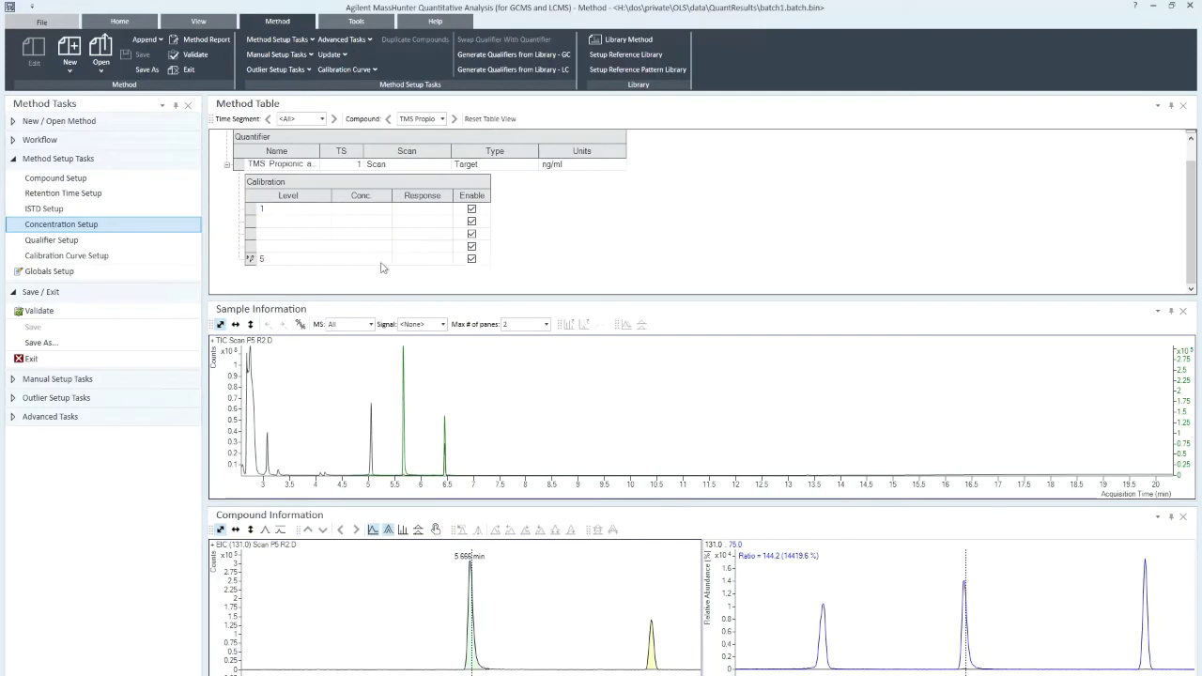
click(381, 262)
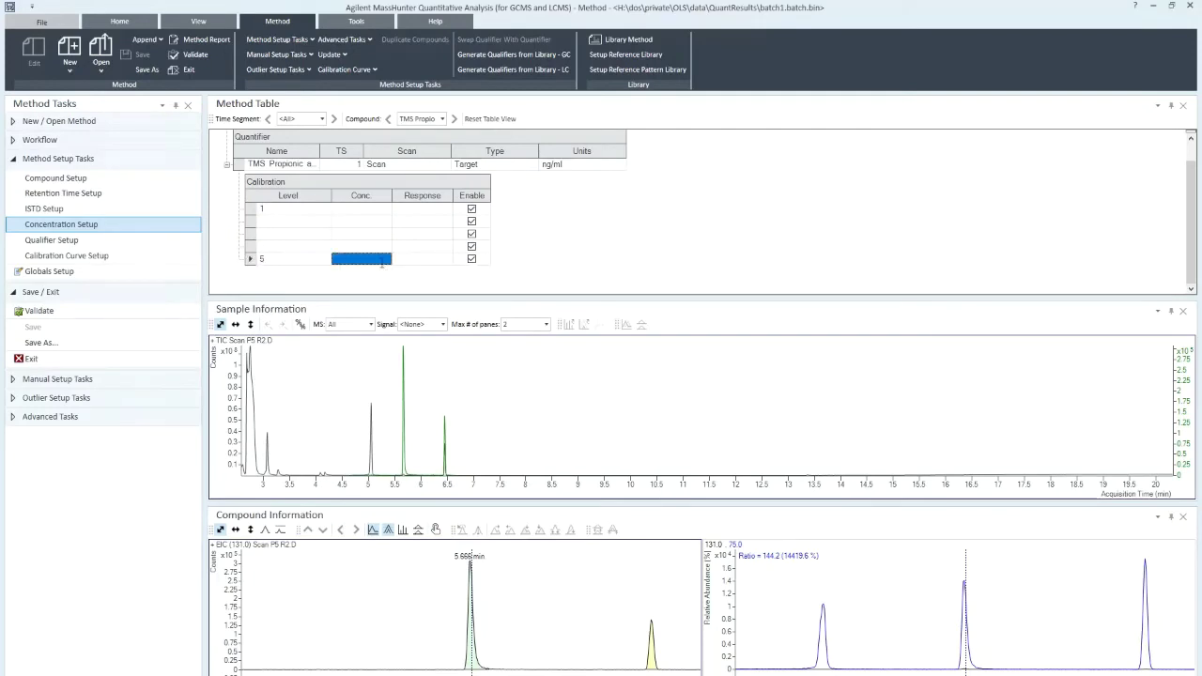
click(384, 259)
text(100)
click(382, 248)
click(382, 248)
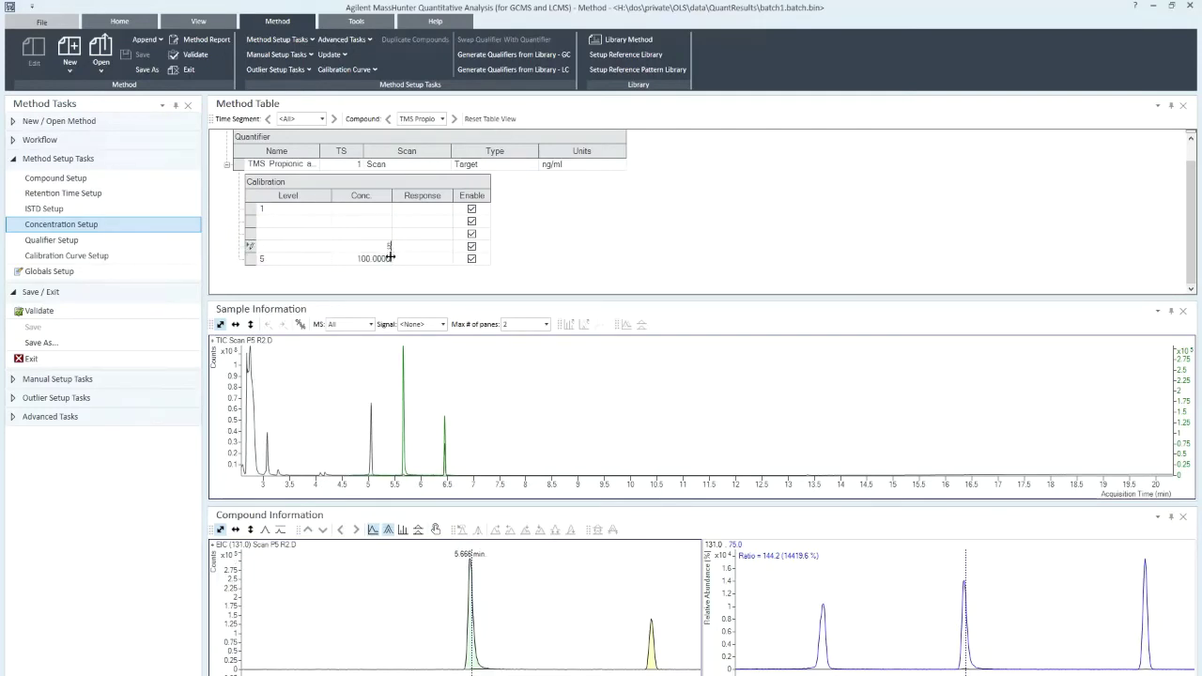
text(50)
Step: Enter concentrations 25, 12.5 and 6.25 ng/ml for levels 3, 2 and 1
click(371, 235)
click(372, 235)
text(25)
click(378, 222)
click(379, 222)
text(12.5)
click(378, 209)
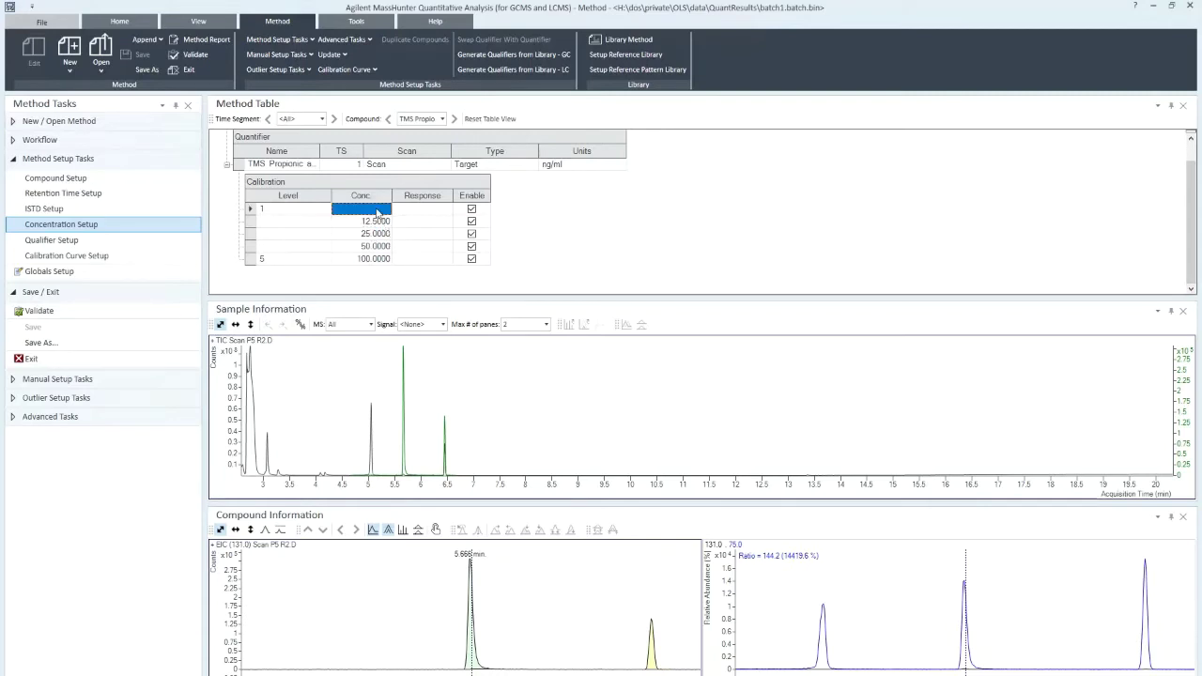
click(378, 211)
text(6.25)
Step: Number the remaining calibration rows as levels 2, 3 and 4
click(286, 223)
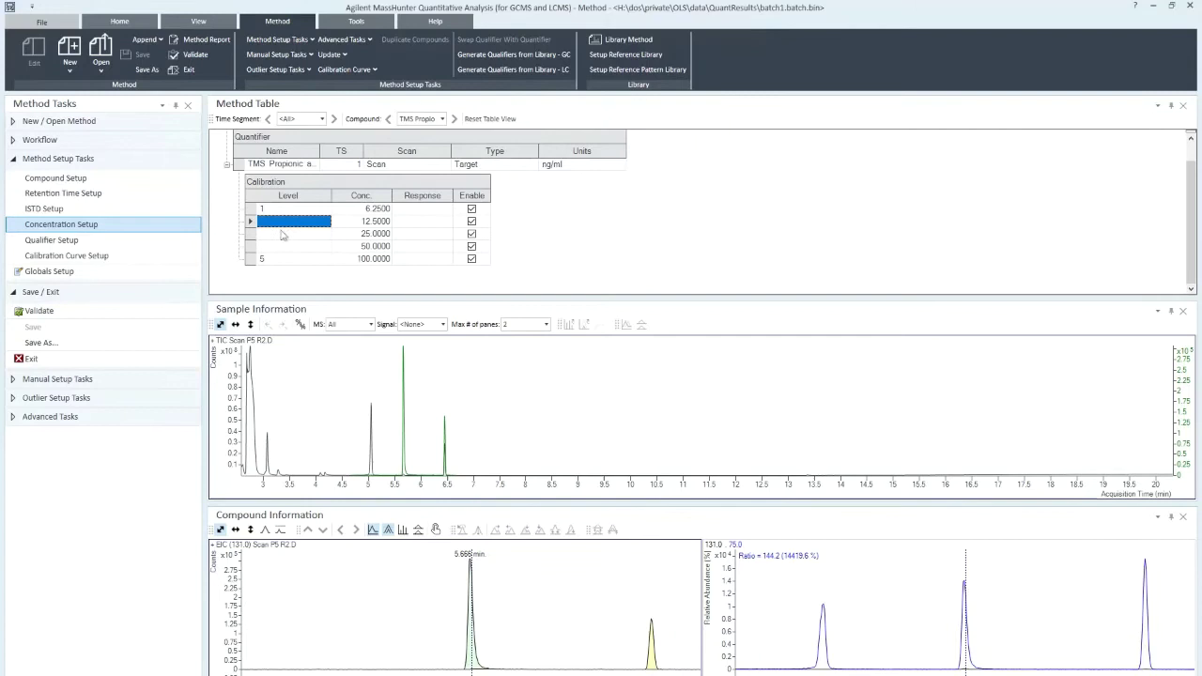
text(2)
click(279, 234)
text(3)
click(276, 246)
text(4)
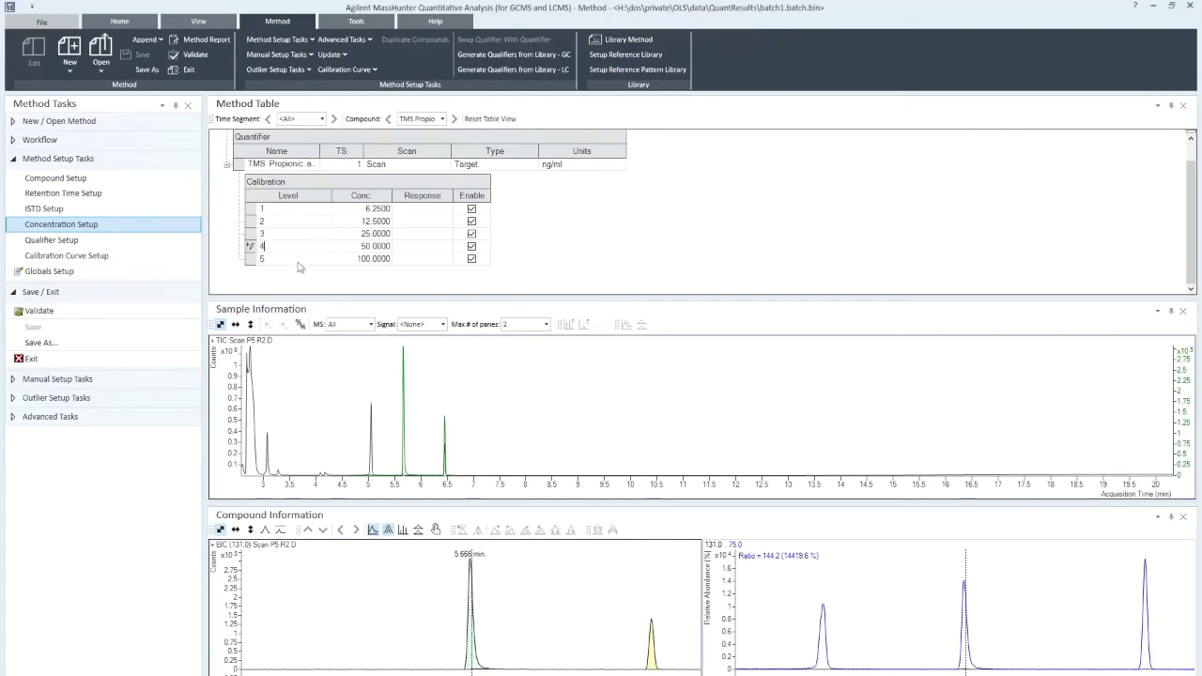
click(295, 259)
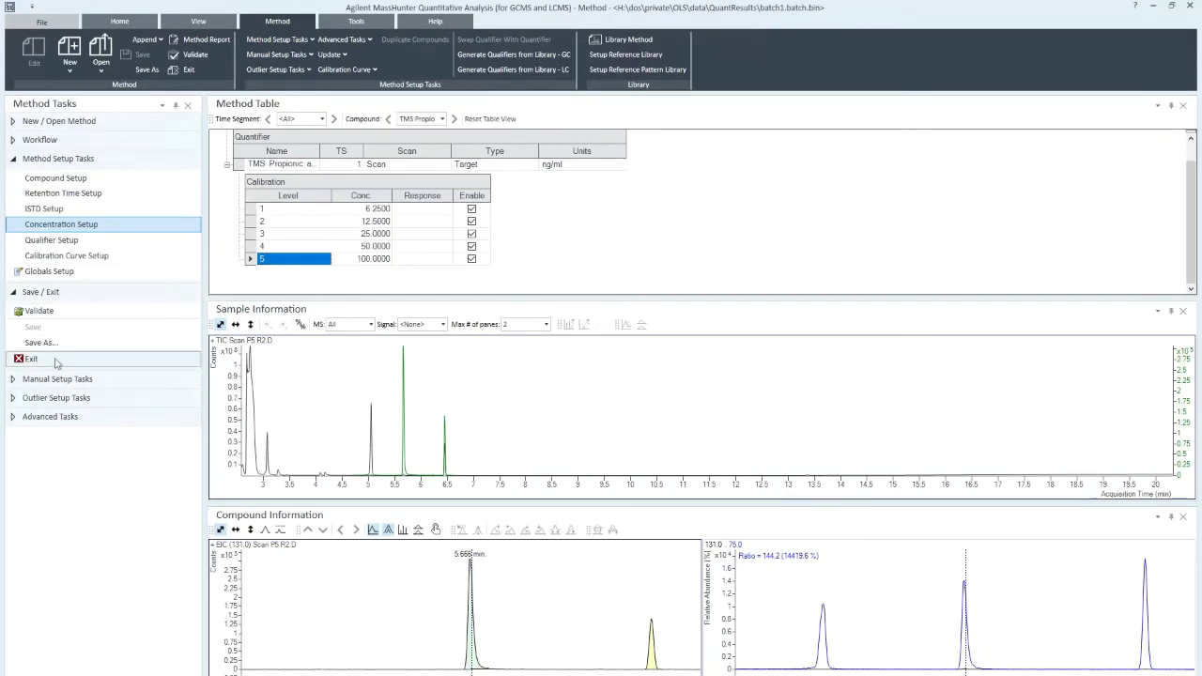
Step: Apply the method, then set P0_62 through P10 to type Cal and the repeat P5 to QC
click(56, 359)
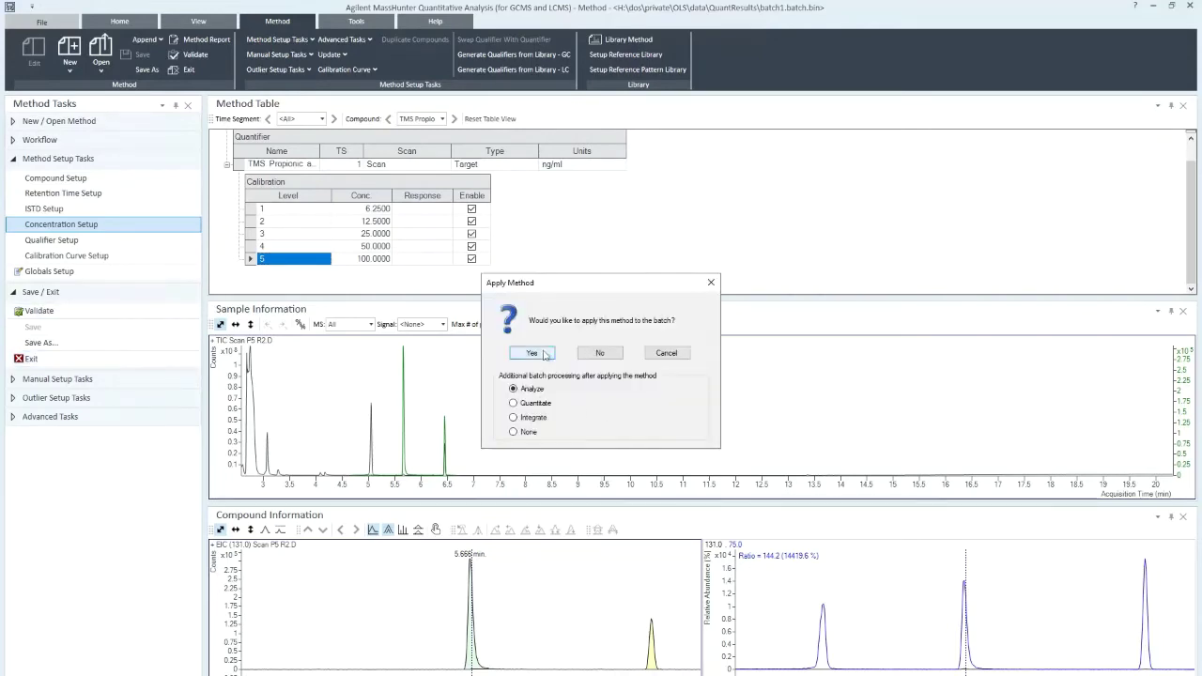
click(545, 351)
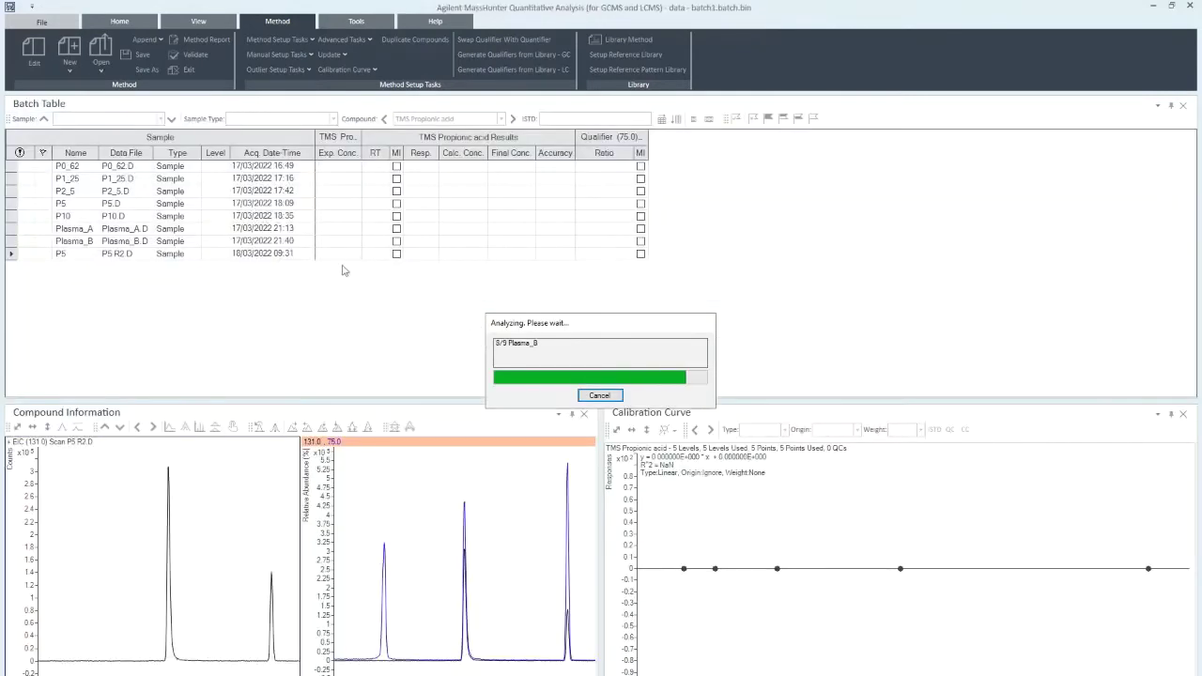
click(192, 167)
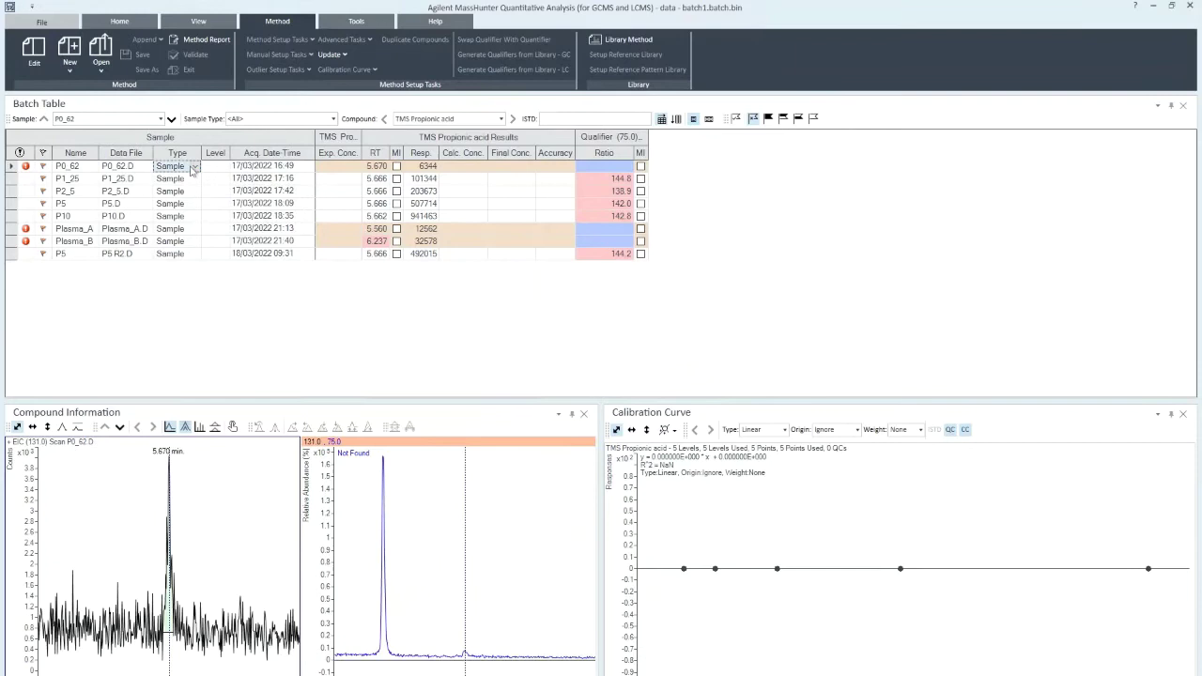
text(c)
key(Down)
text(c)
key(Return)
key(Down)
text(c)
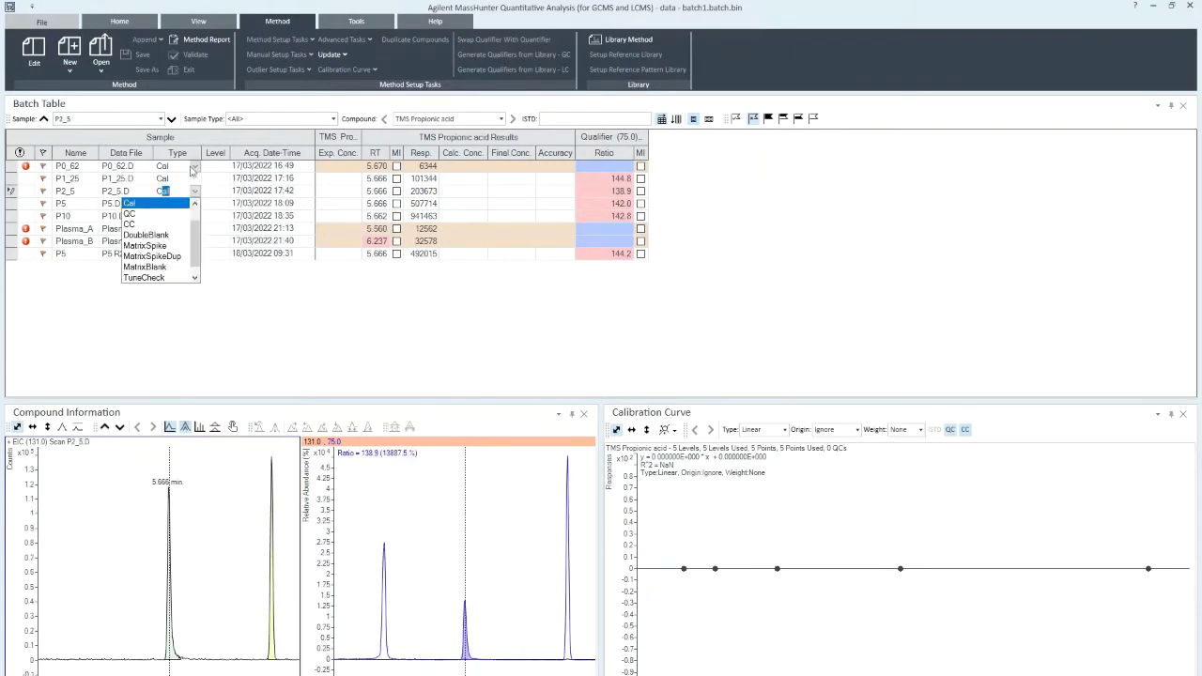
key(Down)
text(c)
key(Return)
key(Down)
text(c)
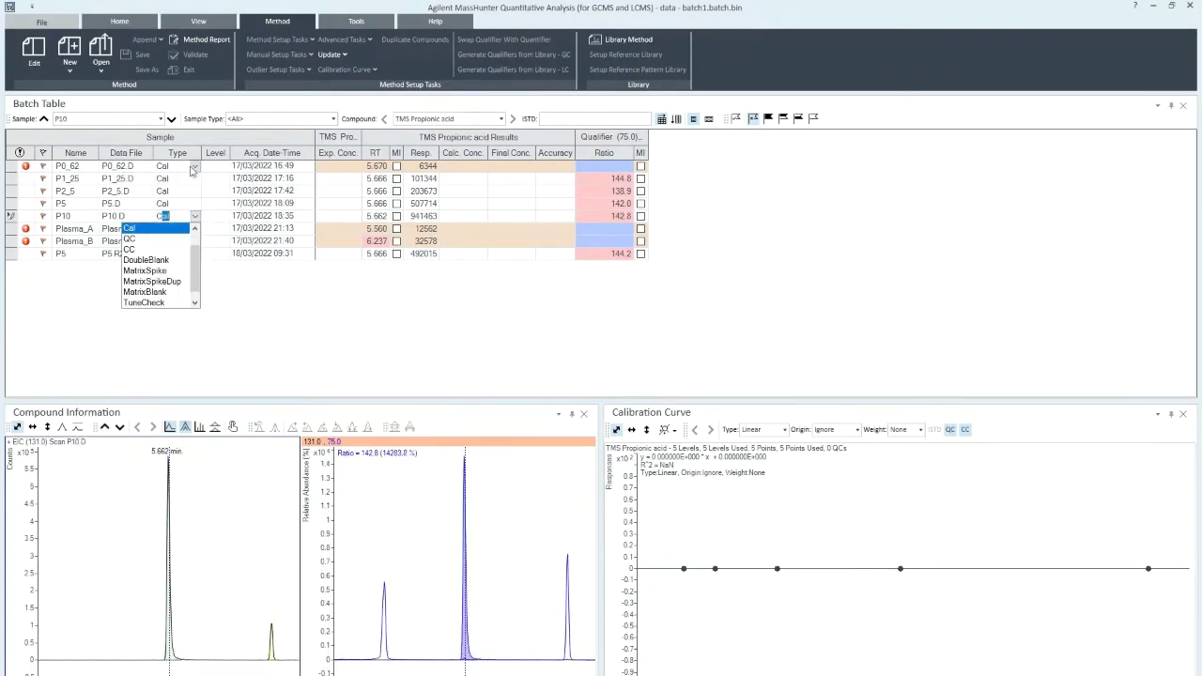
key(Return)
key(Down)
key(Down)
key(Down)
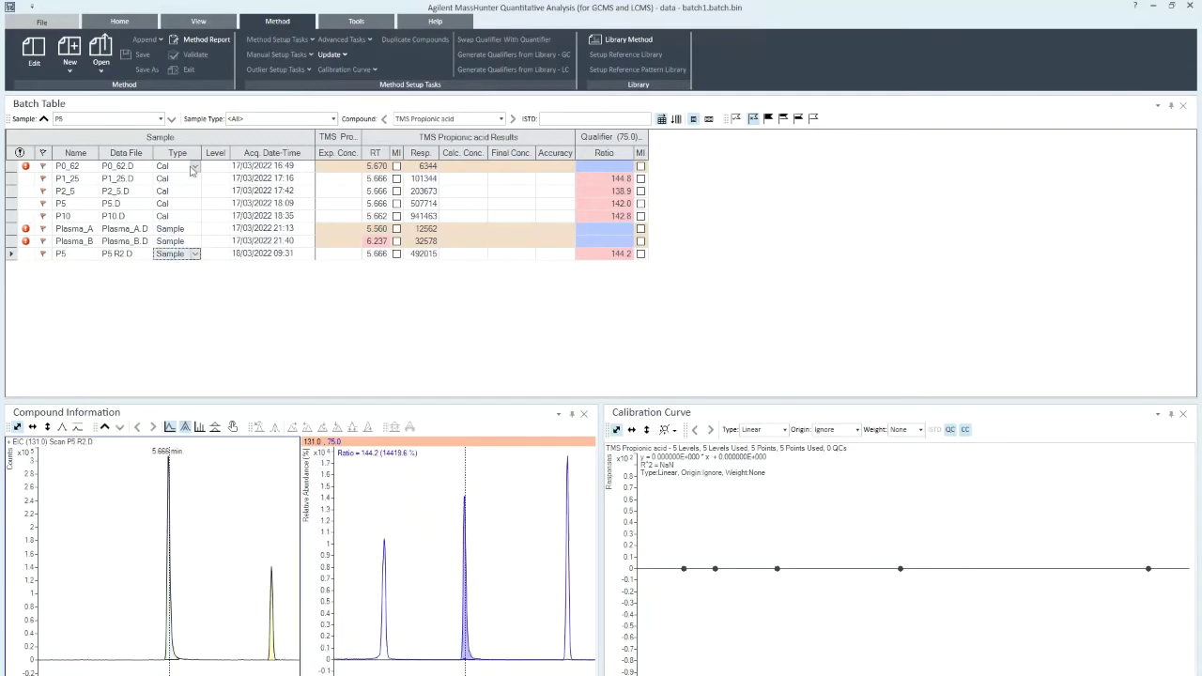
text(q)
key(Return)
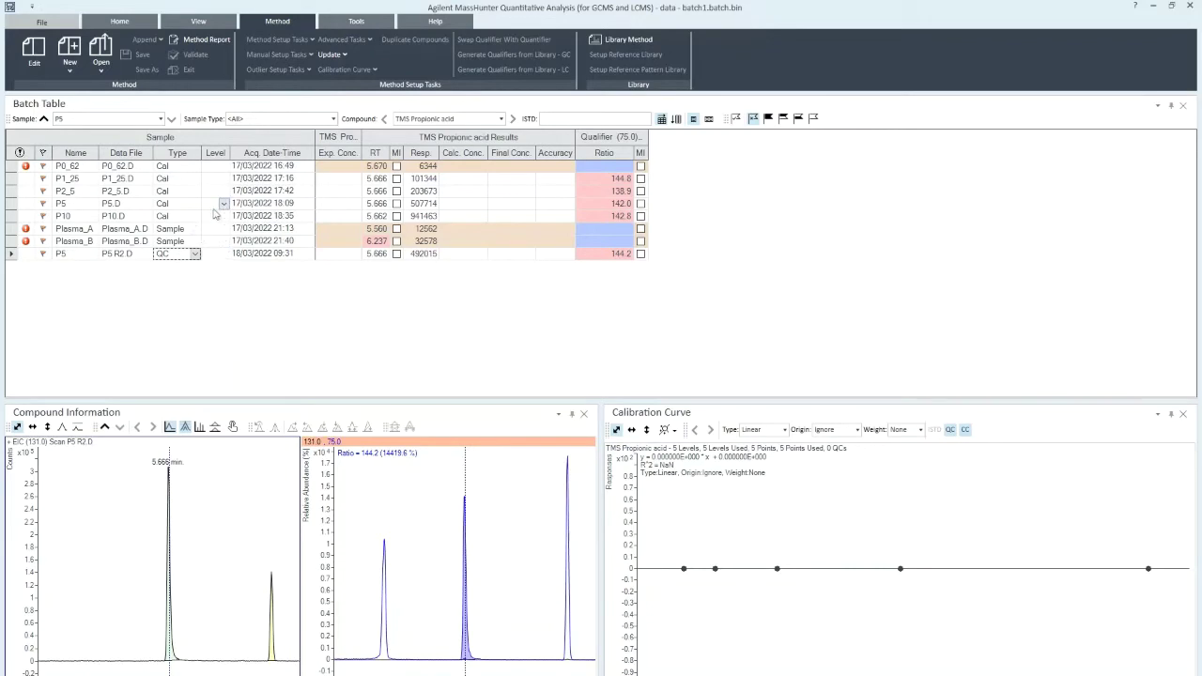
Step: Assign levels 1–5 to P0_62 through P10 and level 4 to the QC sample
click(213, 258)
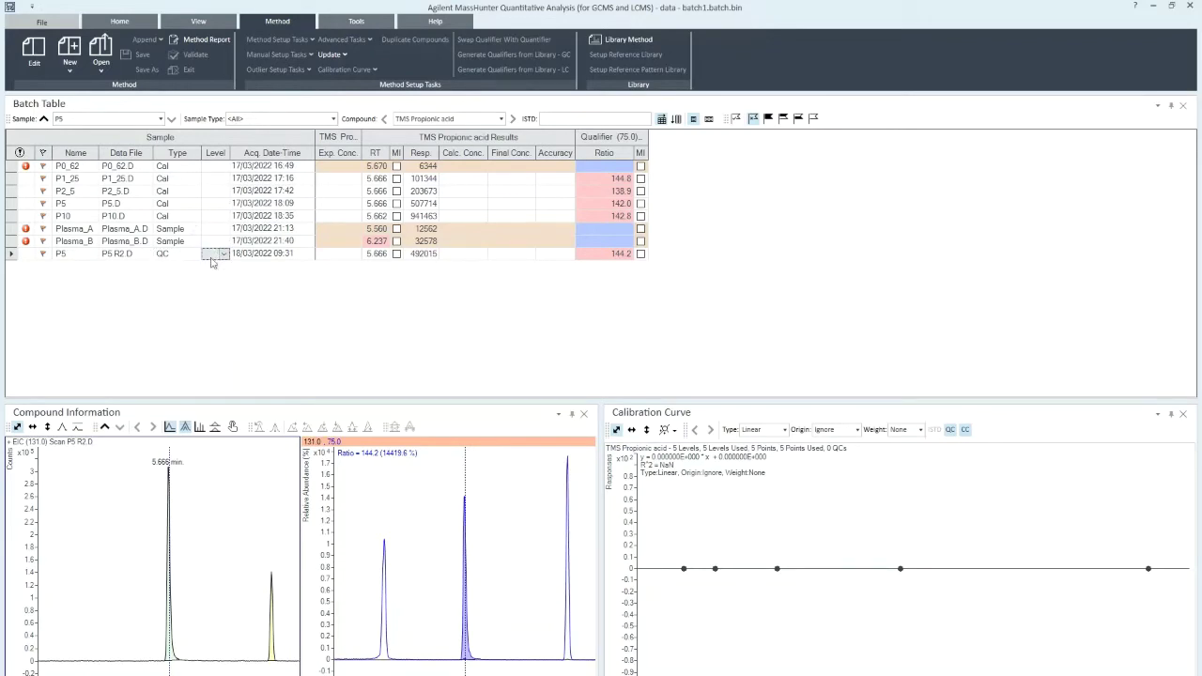
text(4)
click(213, 166)
text(1)
click(213, 180)
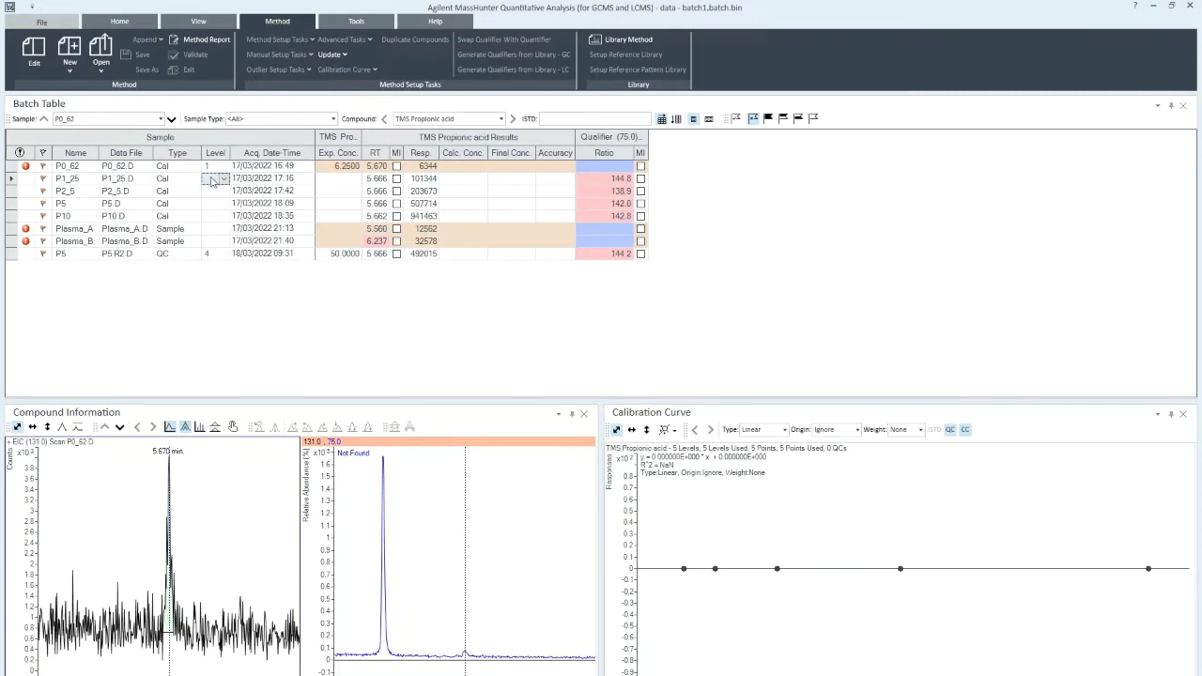
text(2)
key(Down)
text(4)
key(Down)
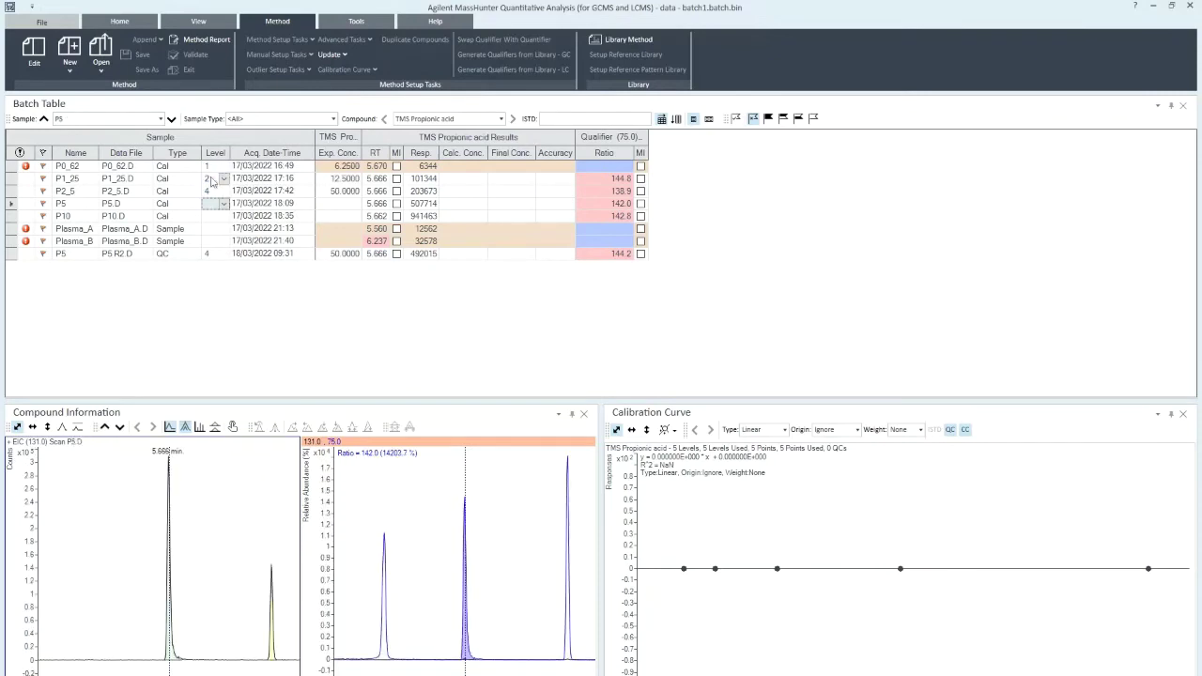
key(Up)
text(3)
key(Down)
text(4)
key(Down)
text(5)
key(Down)
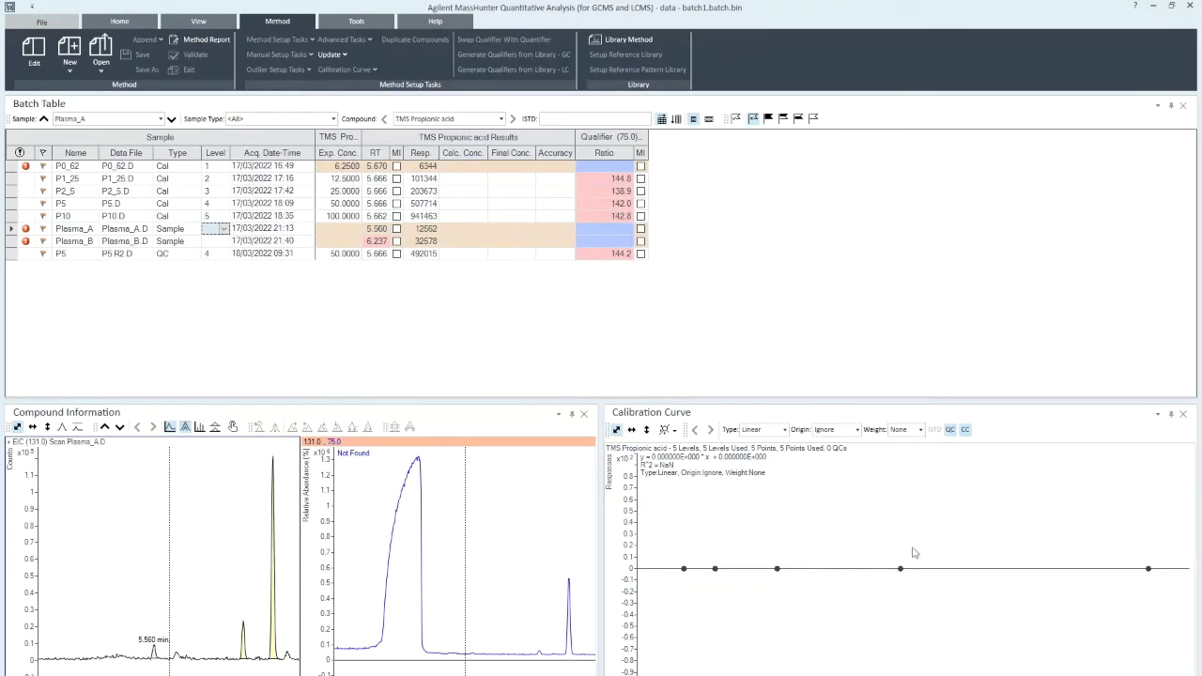
Step: Analyze batch1 and widen the MI column so the Qualifier Results header shows
click(119, 20)
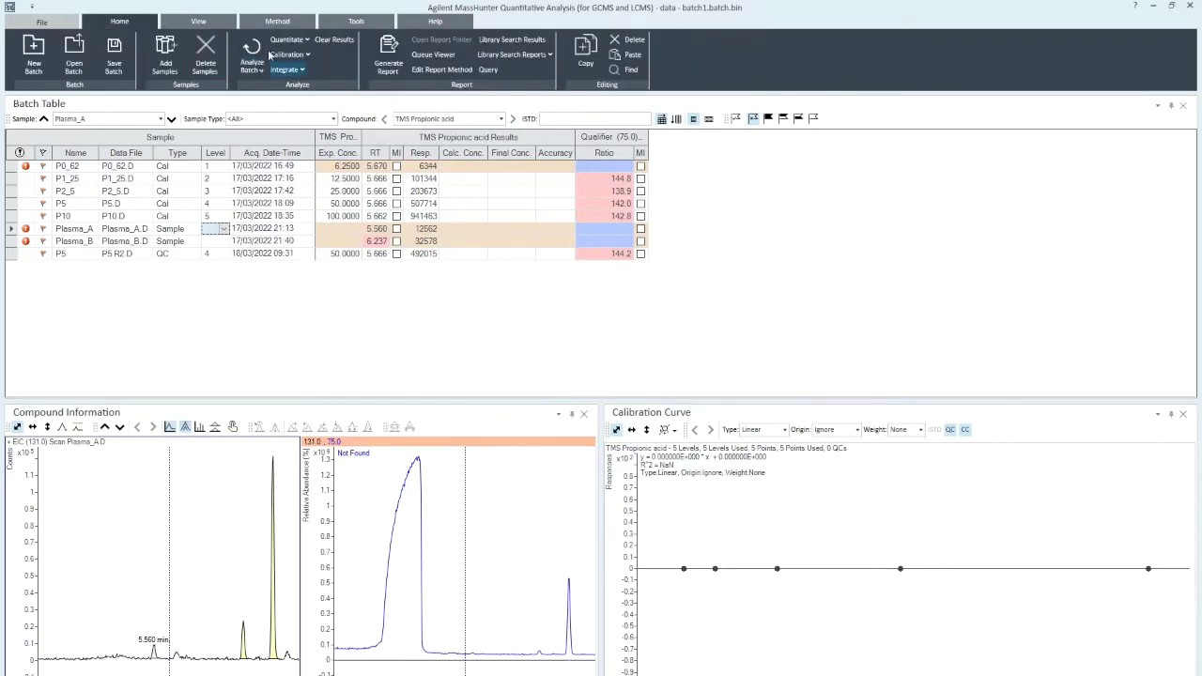
click(252, 56)
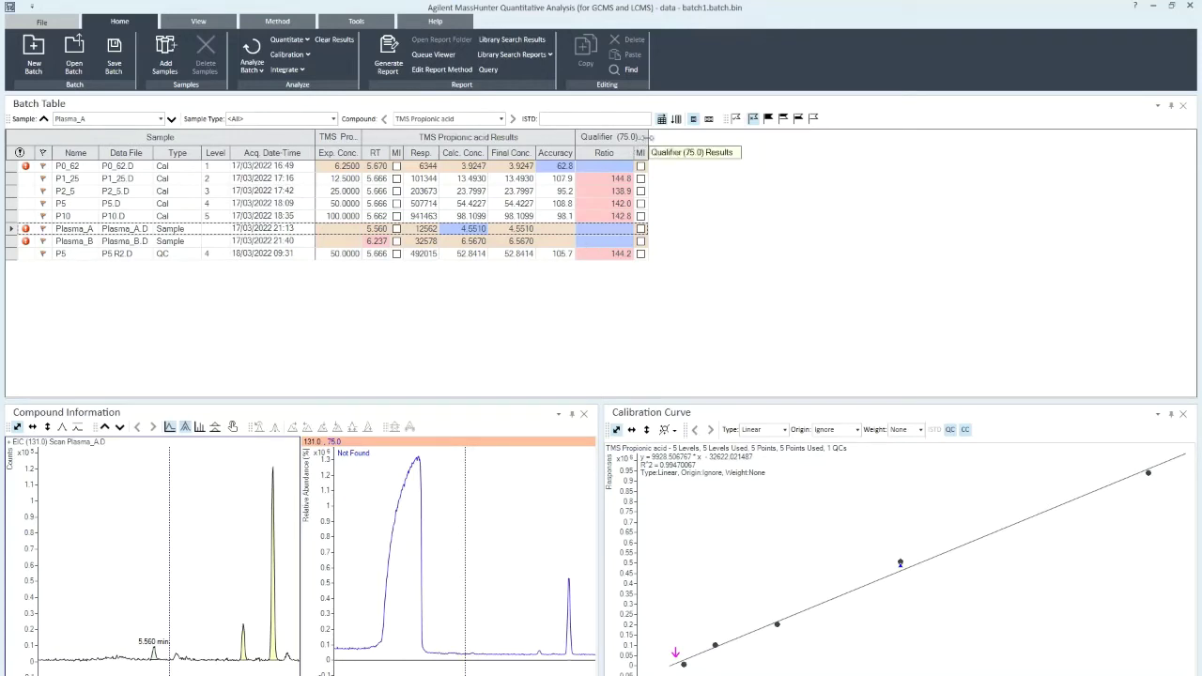
drag(646, 141, 685, 141)
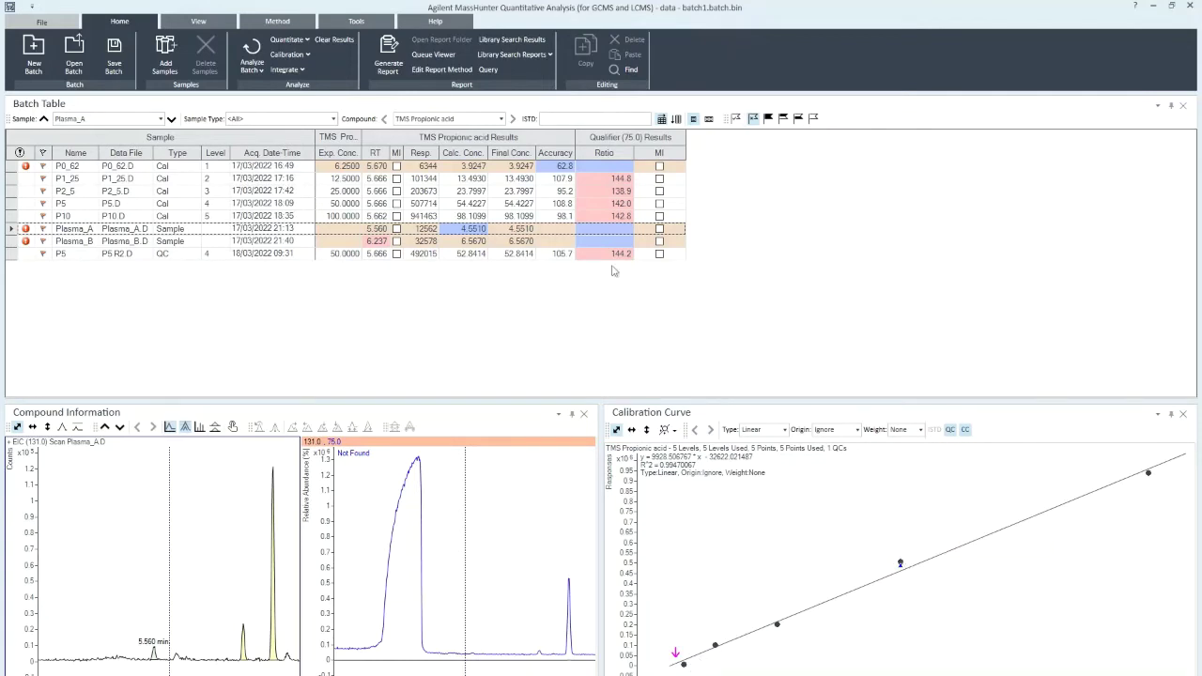
click(556, 254)
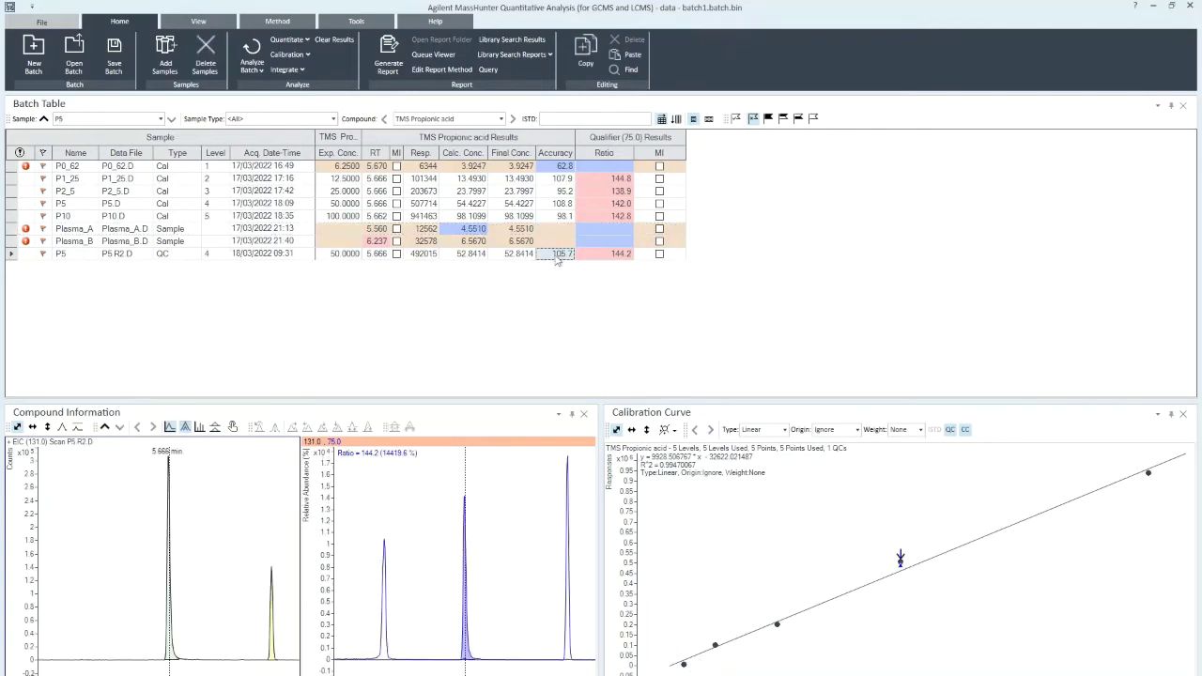
click(10, 255)
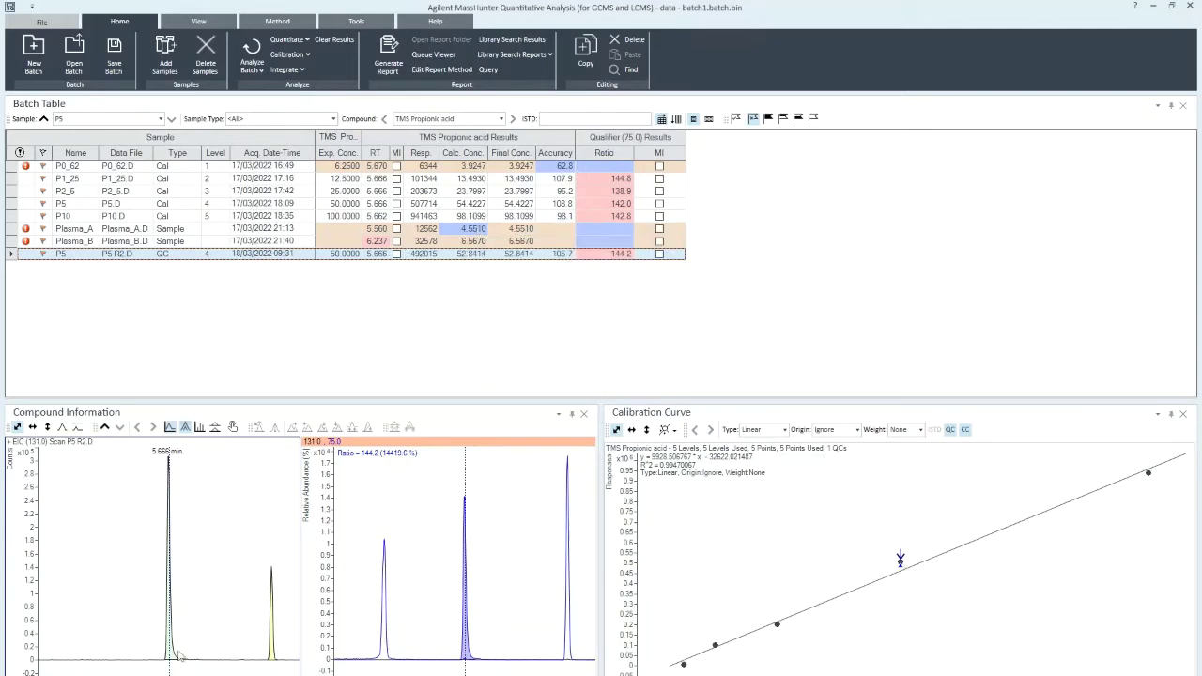
click(119, 179)
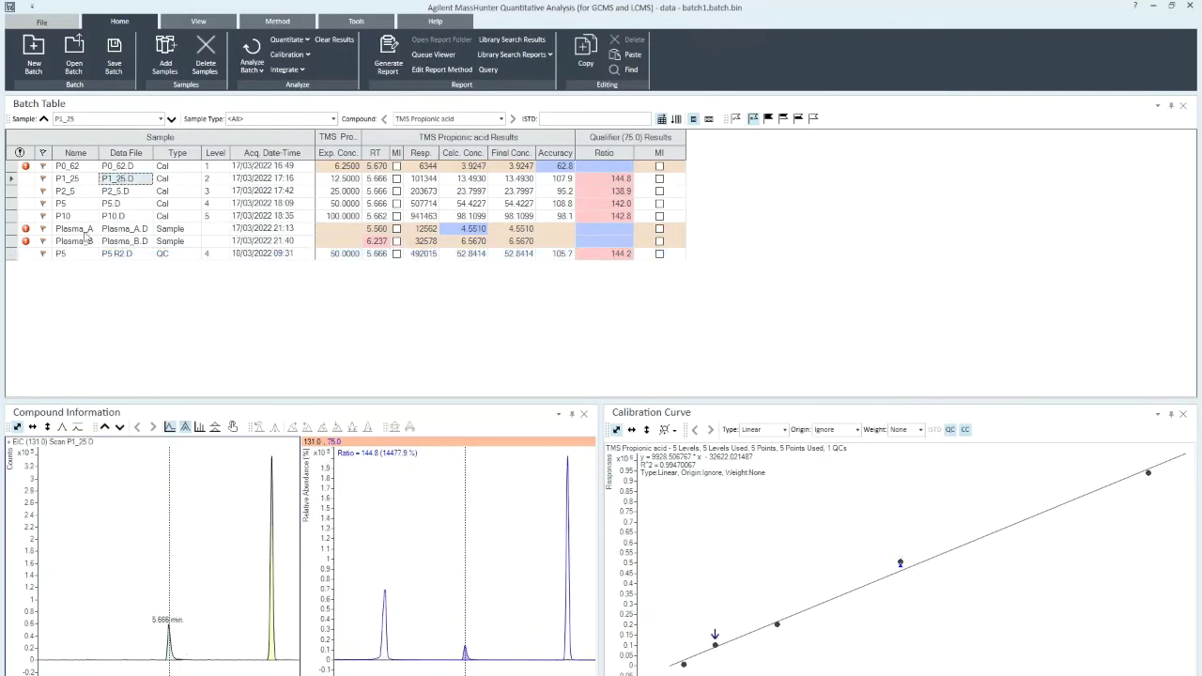
click(126, 194)
click(114, 204)
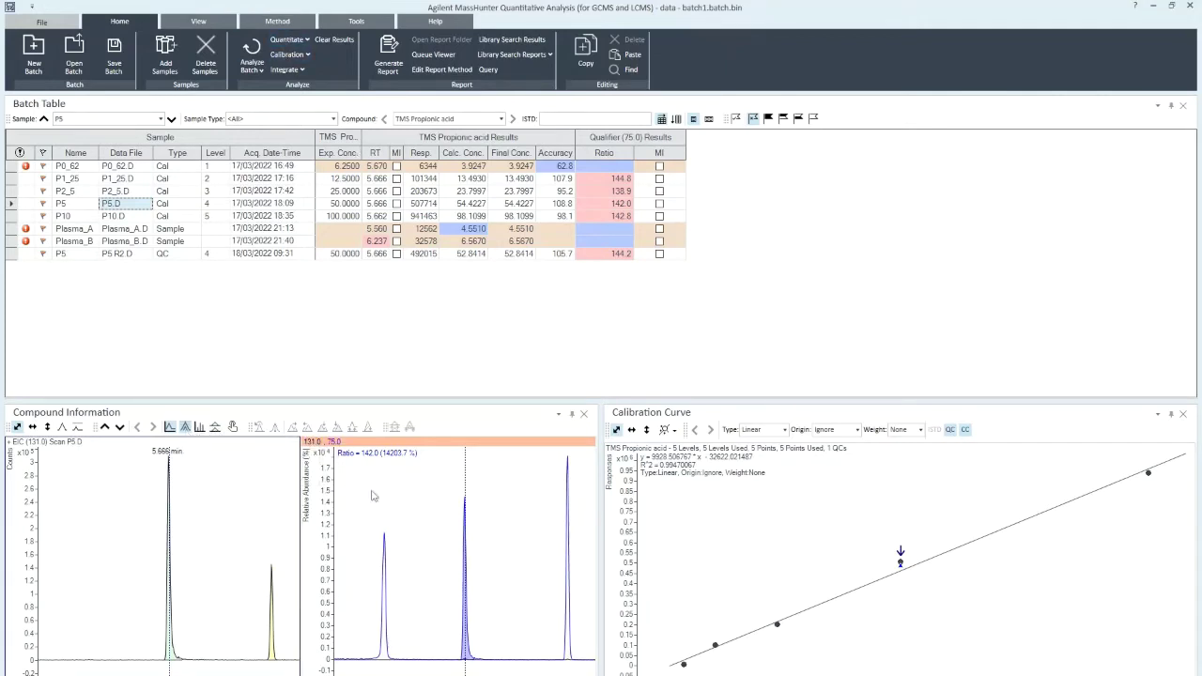
click(171, 229)
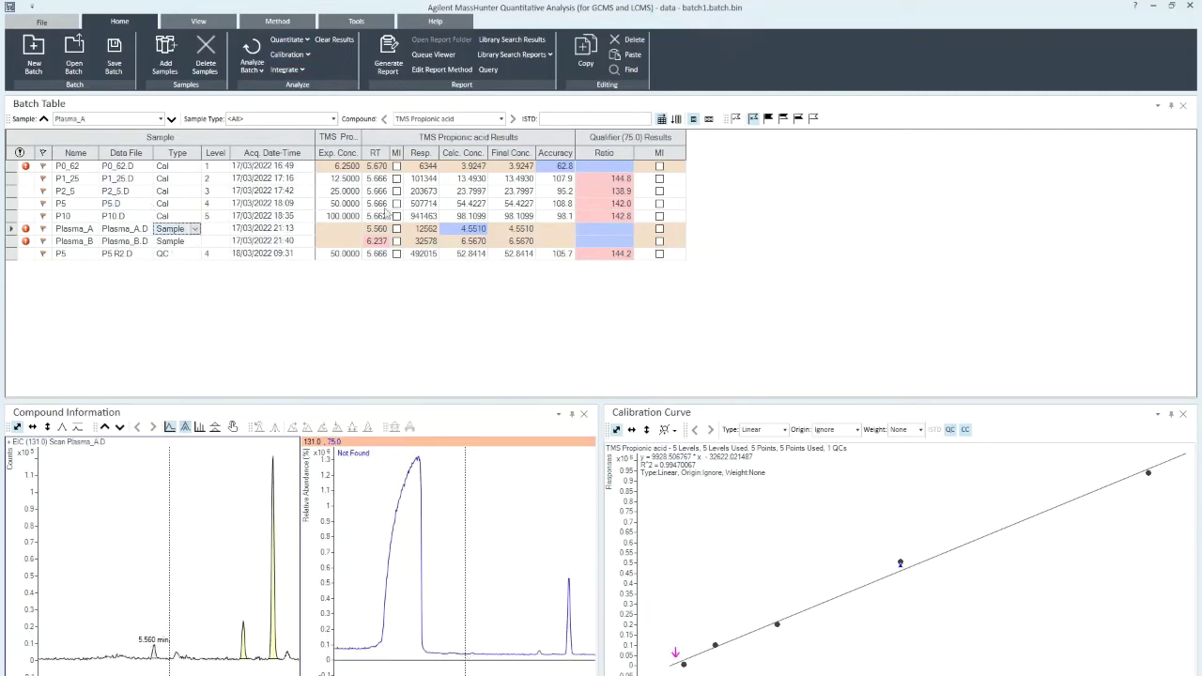
Step: Update the method's qualifier ratios for TMS Propionic acid using the P5 calibration sample
click(419, 204)
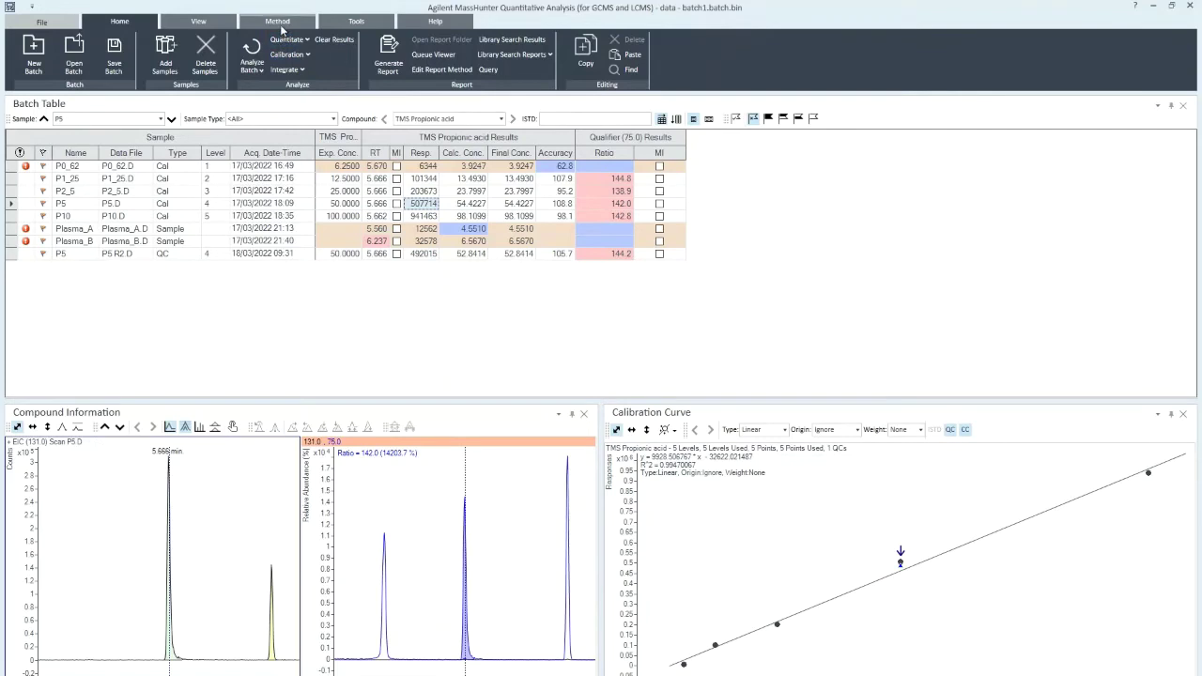
click(255, 24)
click(331, 55)
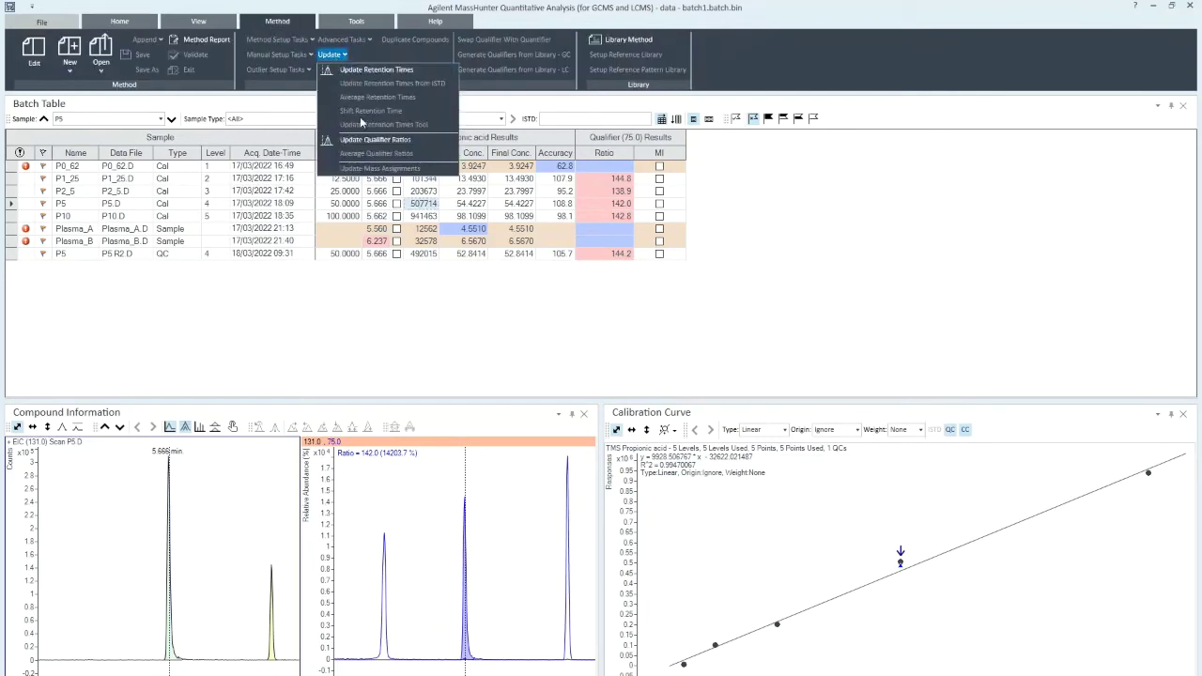
click(369, 141)
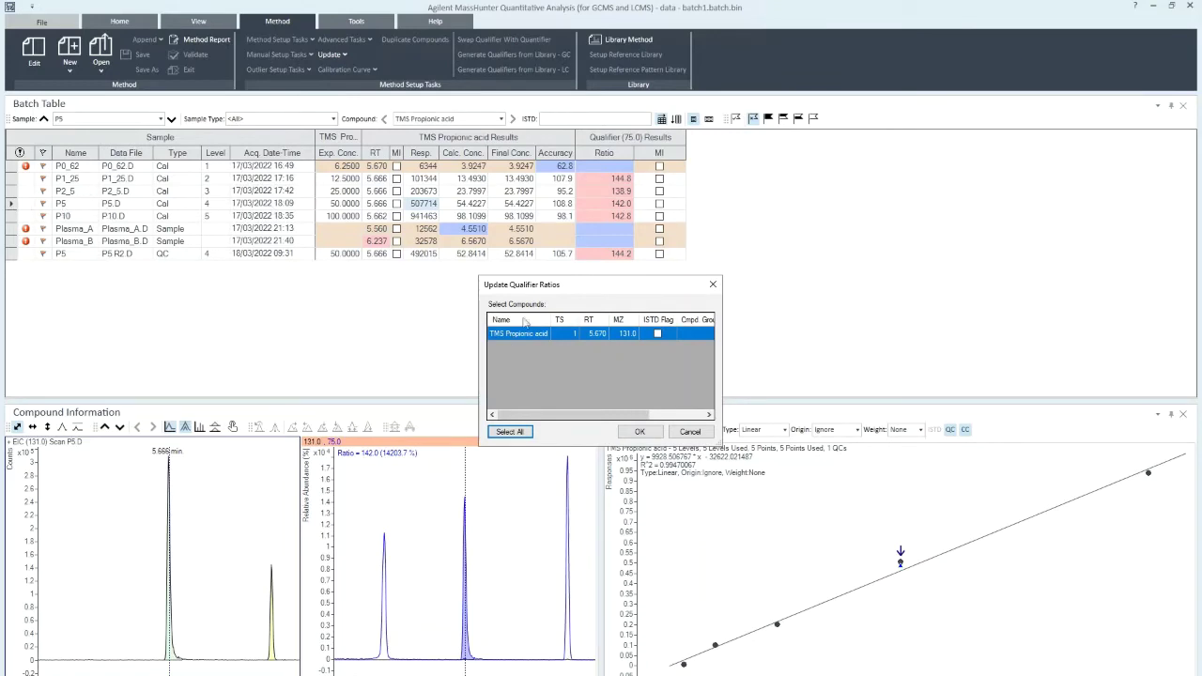
click(639, 431)
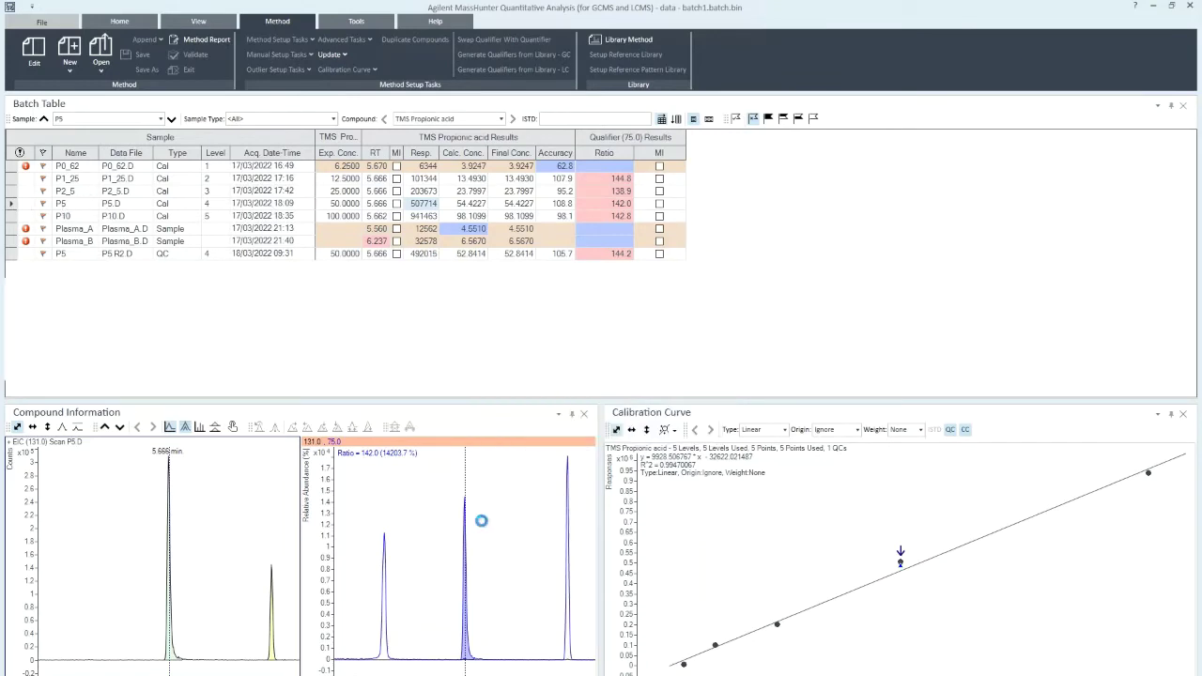
Step: Reanalyze the batch, zoom the qualifier plot onto its main peak, and select P0_62
click(120, 21)
click(252, 49)
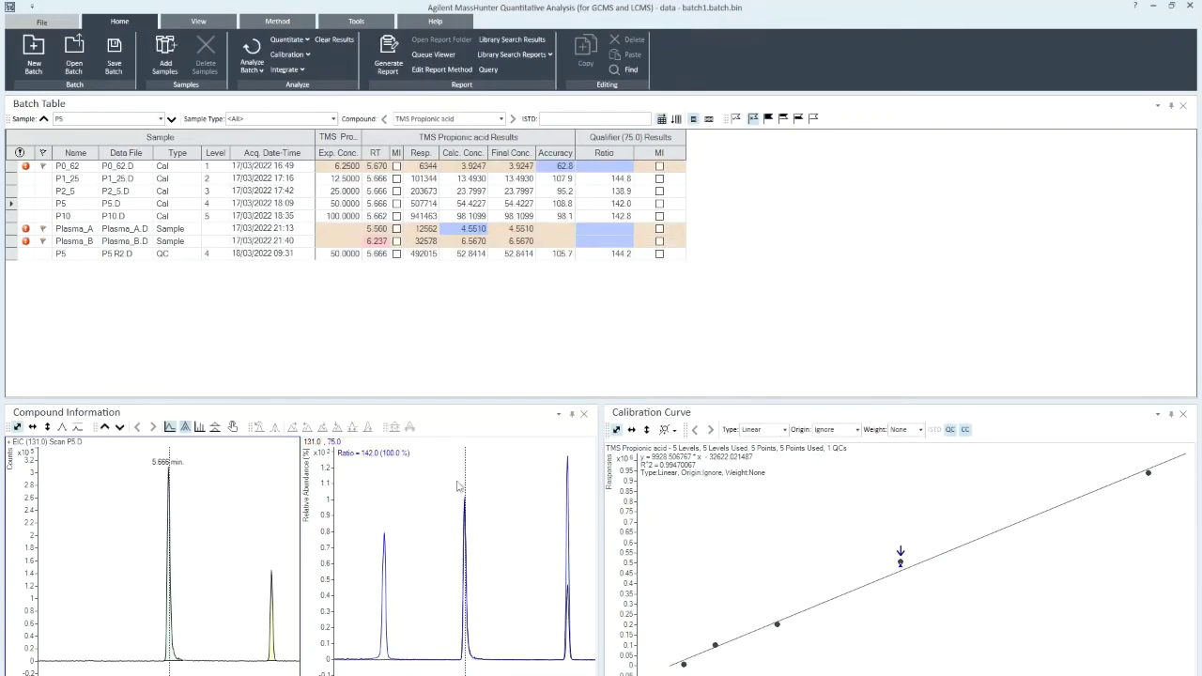
click(462, 618)
drag(467, 511, 553, 665)
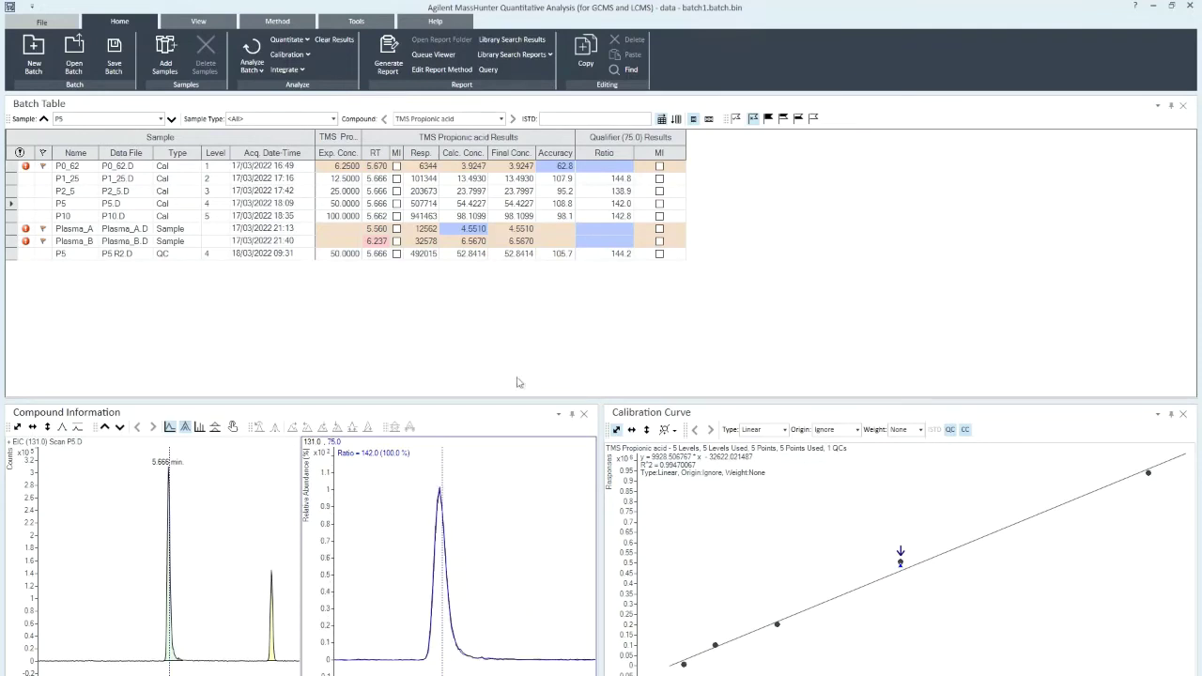
click(611, 169)
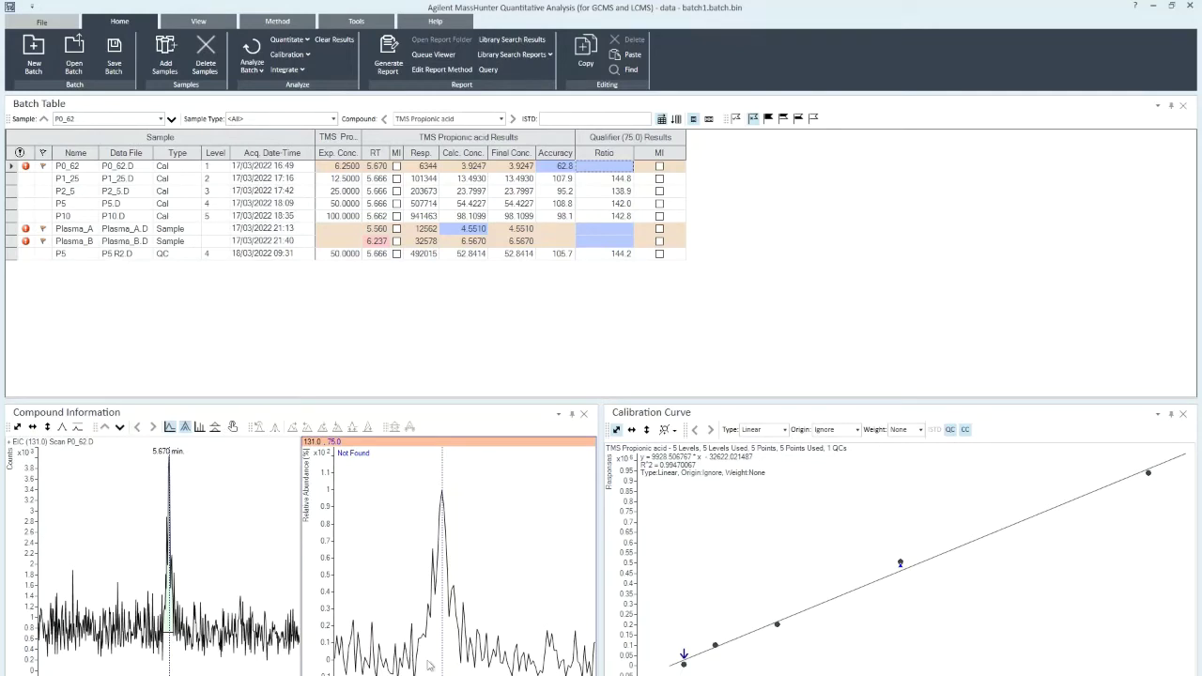
Step: Manually integrate P0_62's qualifier peak with a drawn baseline, comparing it against P10
click(233, 427)
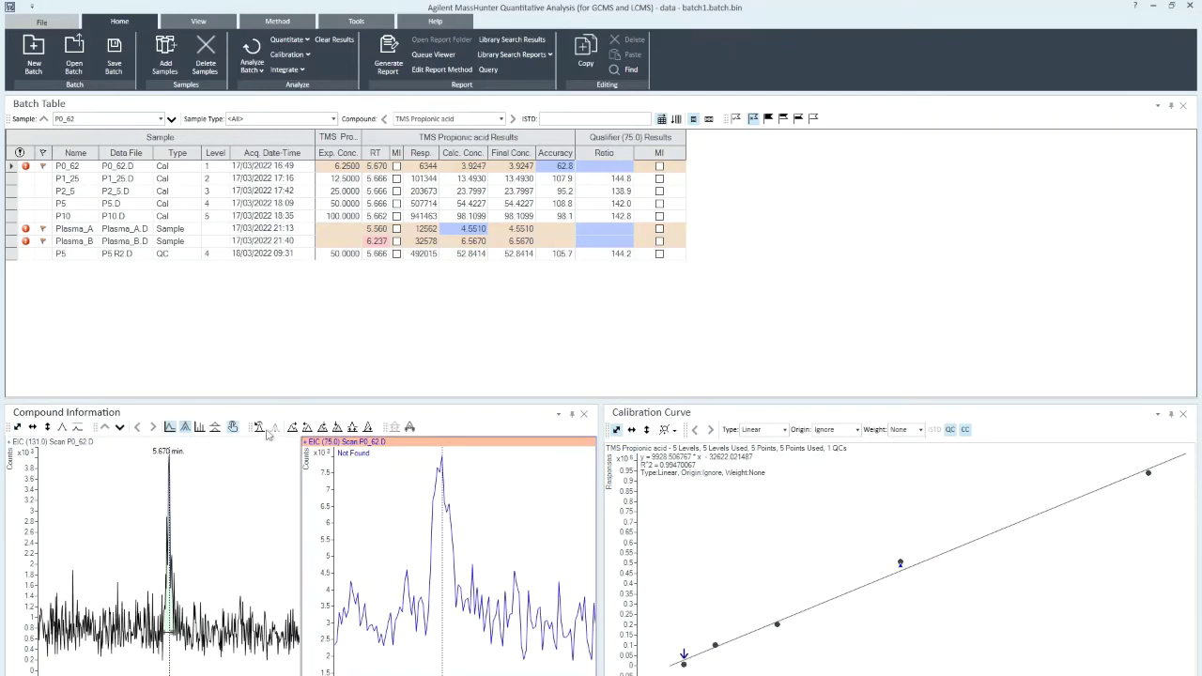
drag(425, 635, 466, 627)
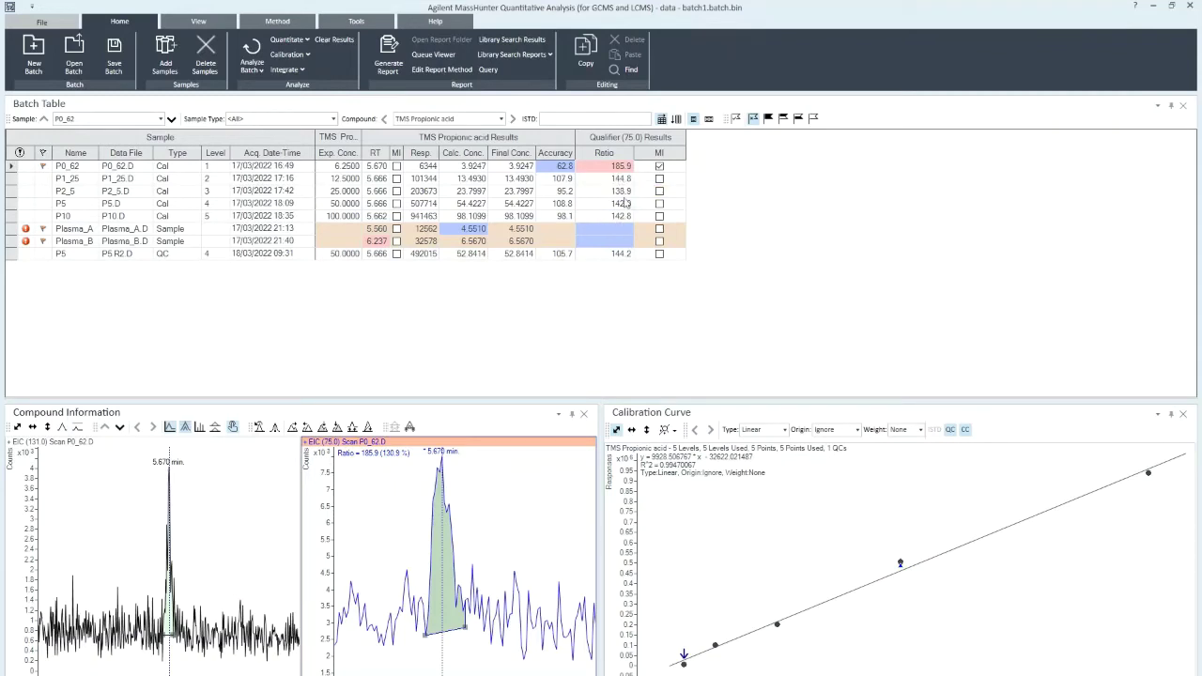
click(617, 218)
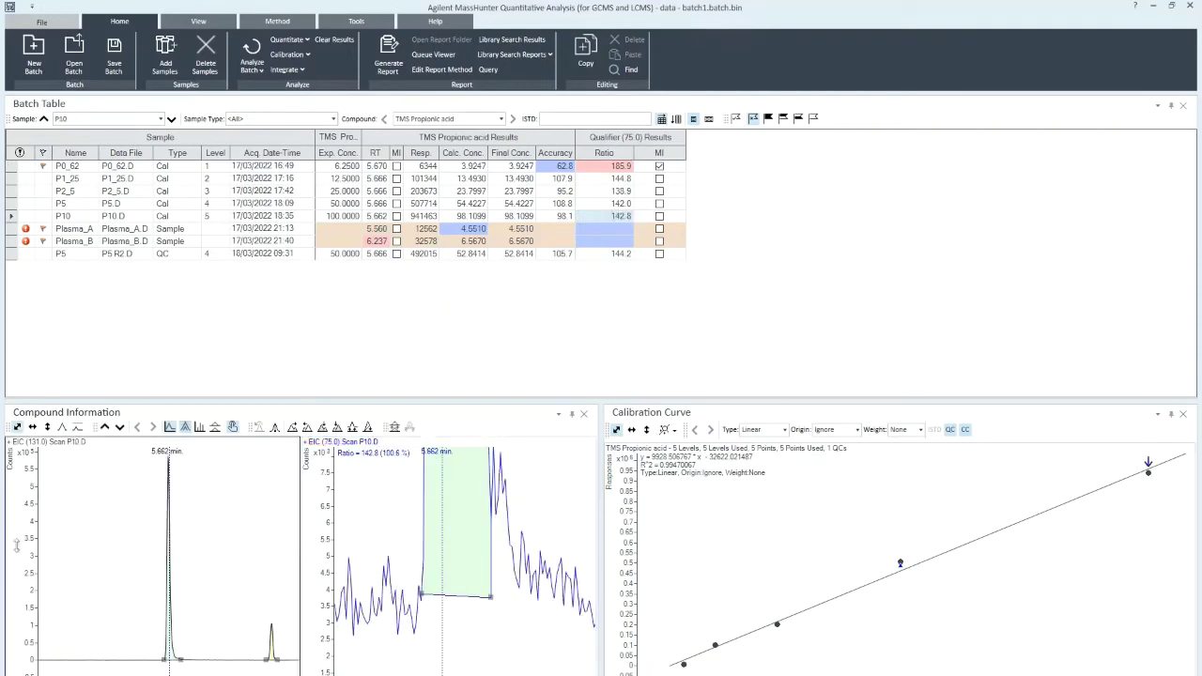
double_click(402, 620)
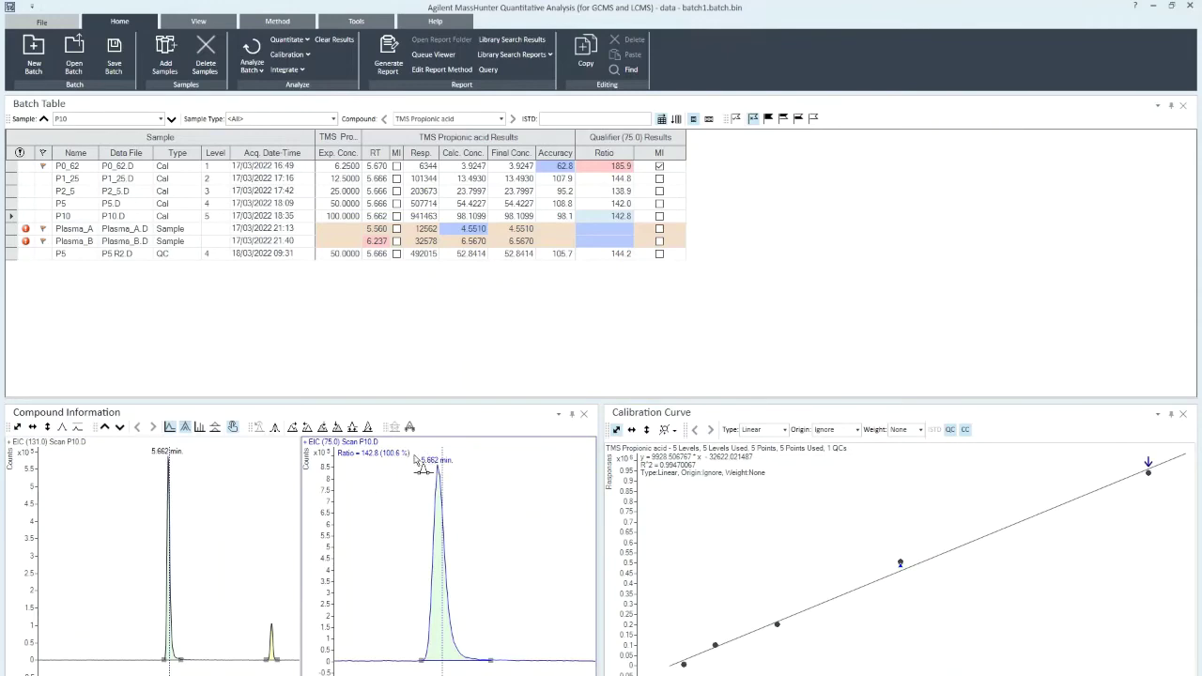
click(622, 168)
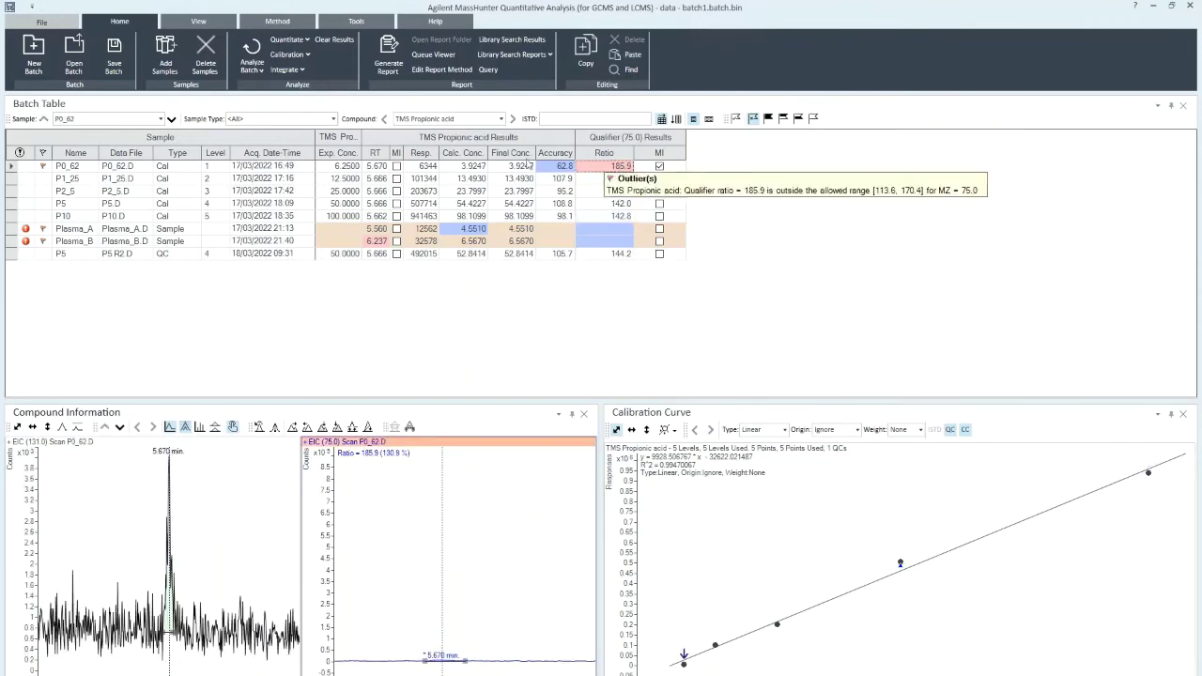
click(9, 168)
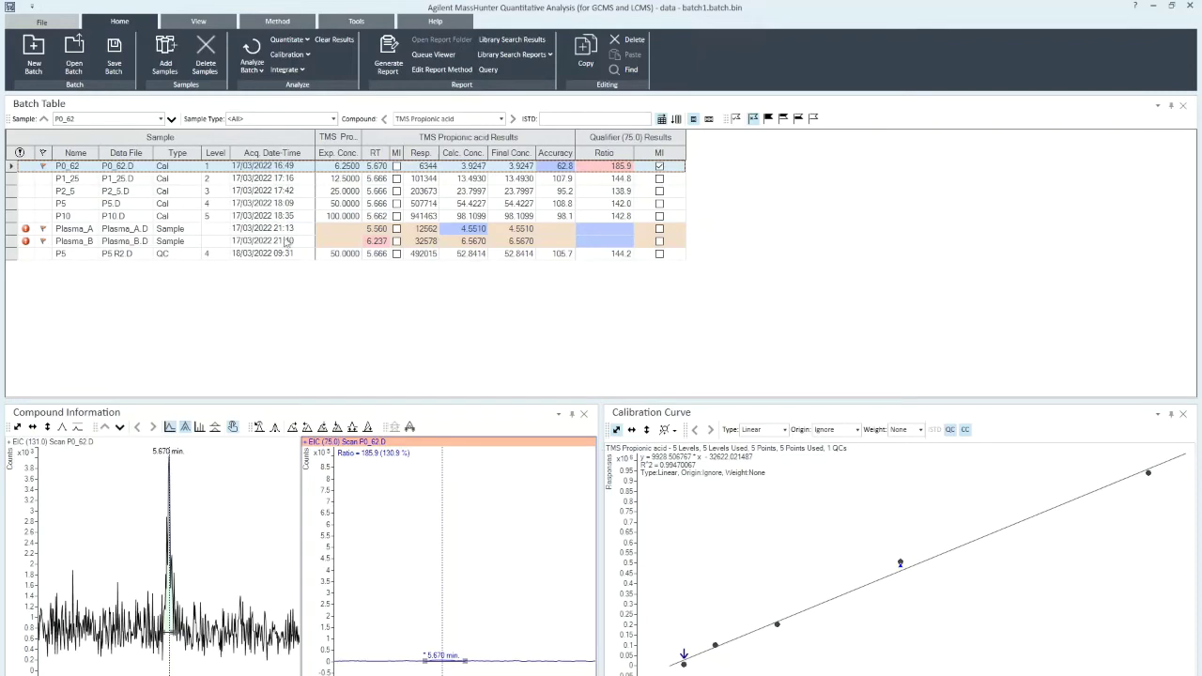
Step: Display Plasma_A's chromatograms and zoom into the baseline around its peak
click(13, 218)
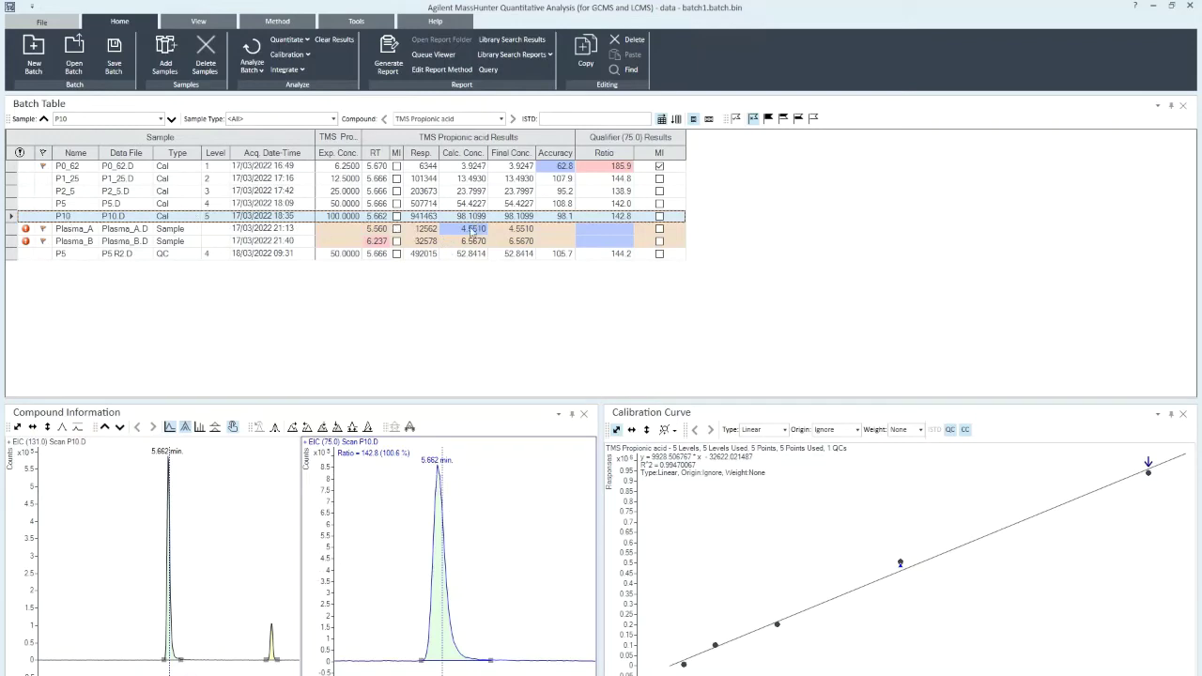
click(473, 230)
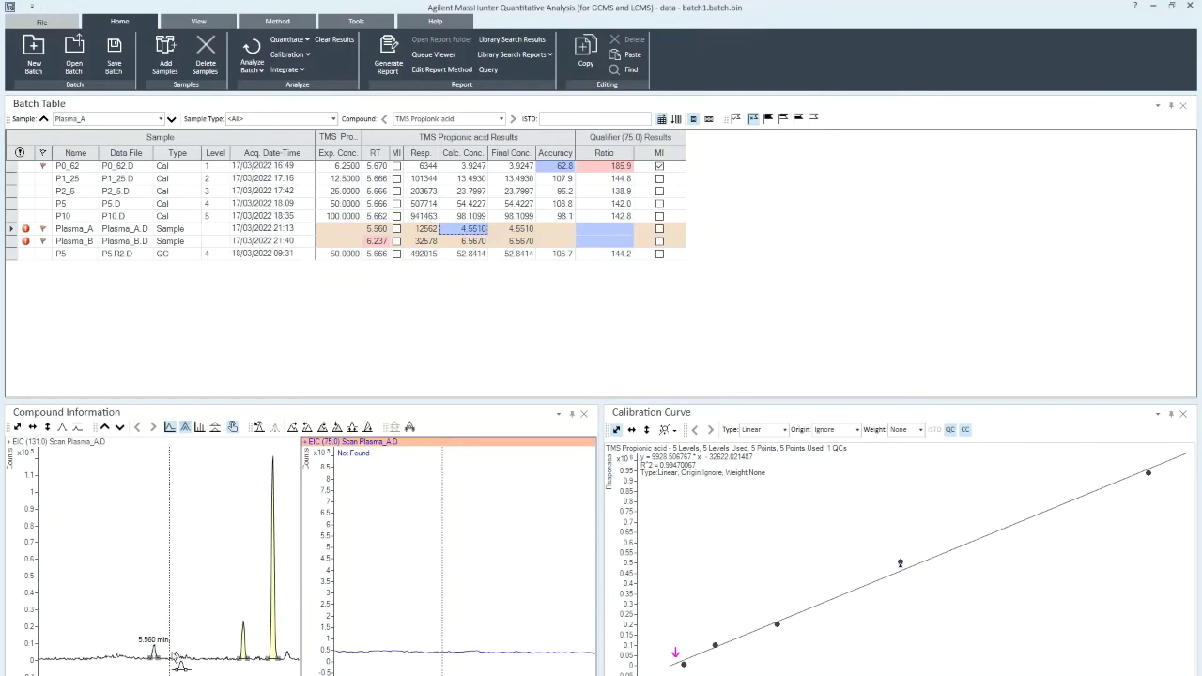
drag(111, 605, 208, 672)
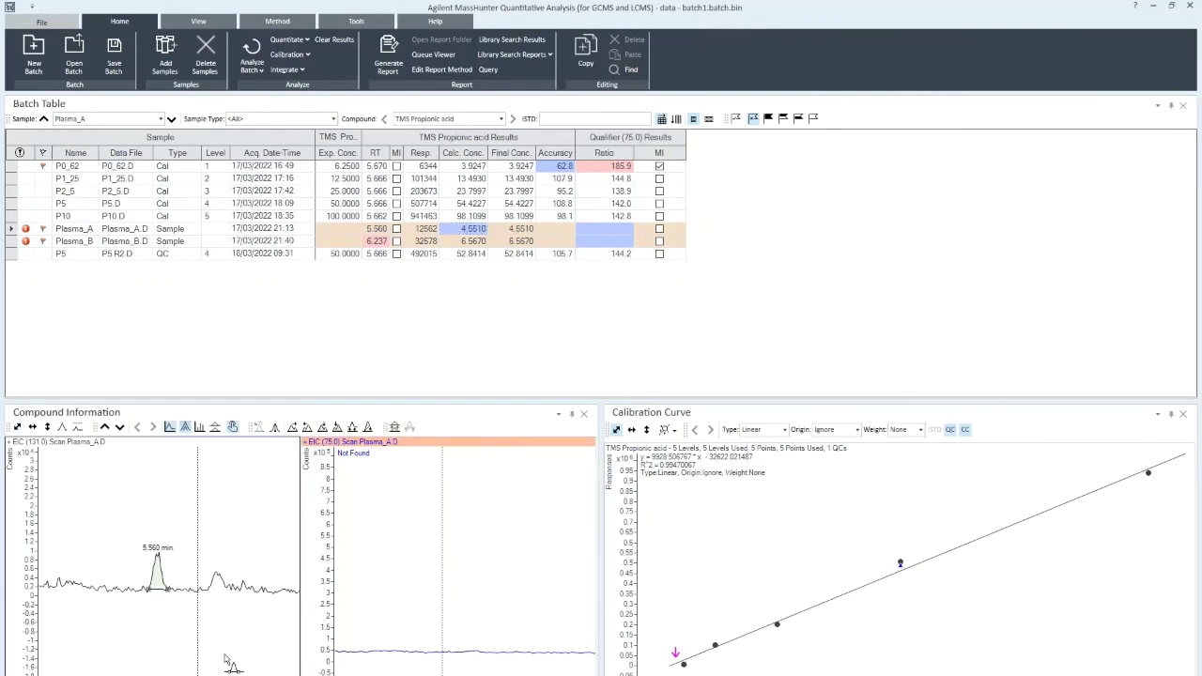
Step: Review the calibrators P0_62 through P10, then zero Plasma_A's peak
click(119, 205)
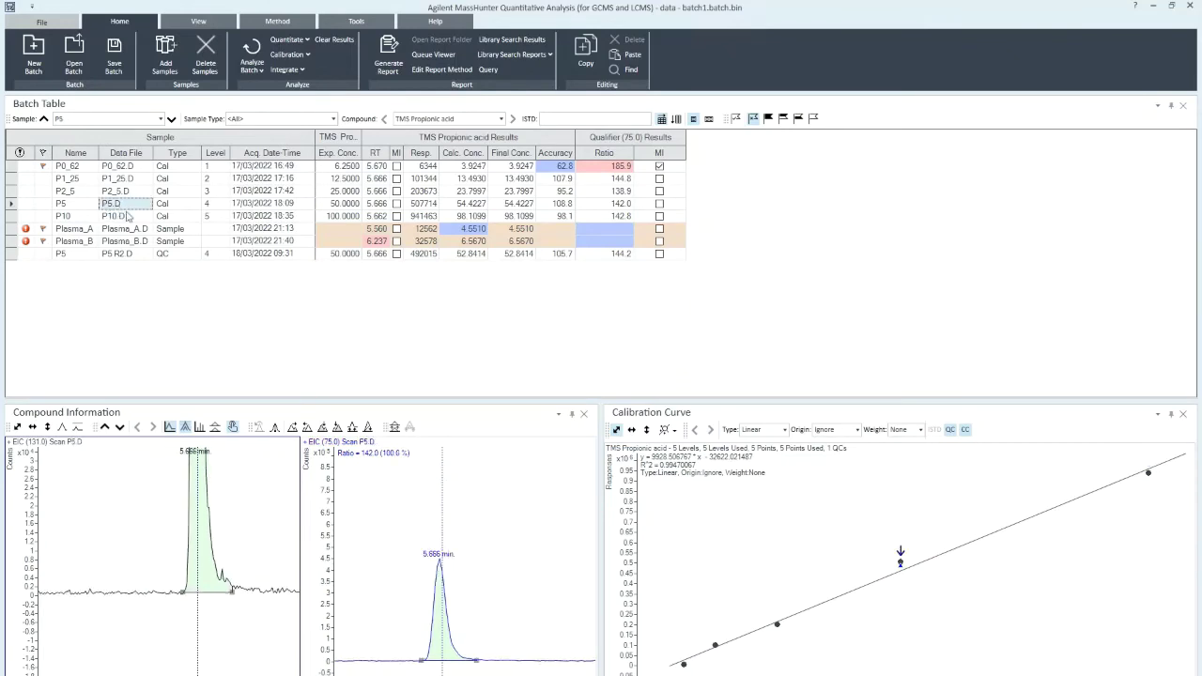
key(Up)
key(Up)
key(Up)
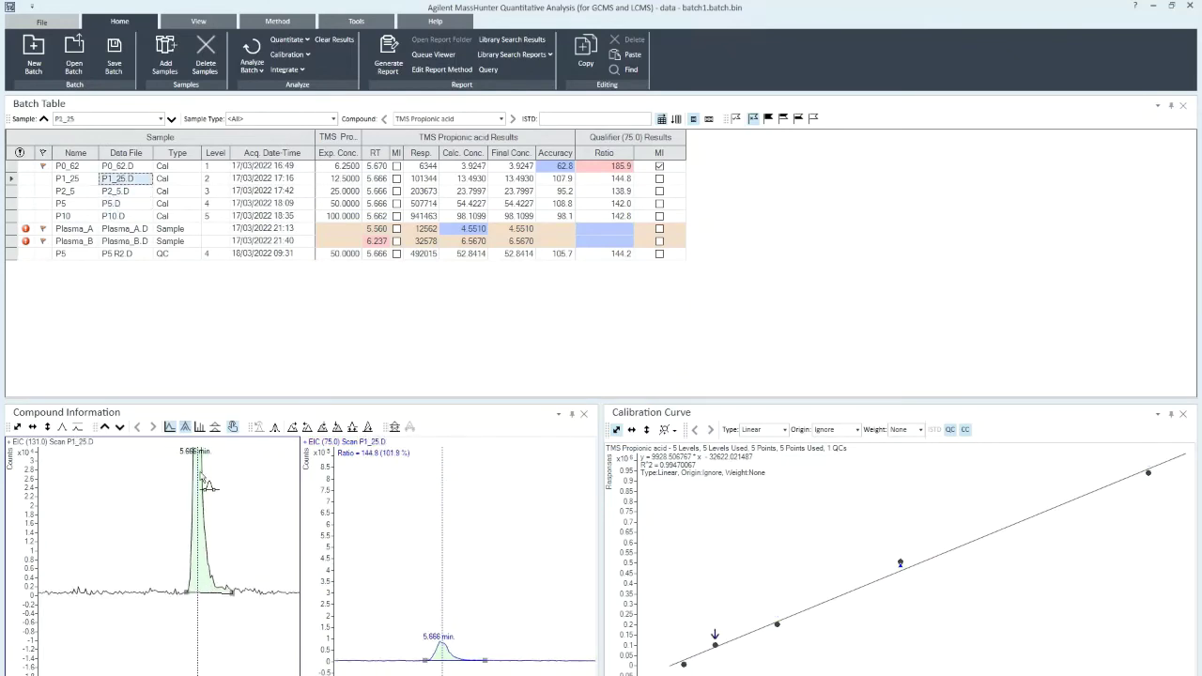
key(Down)
key(Down)
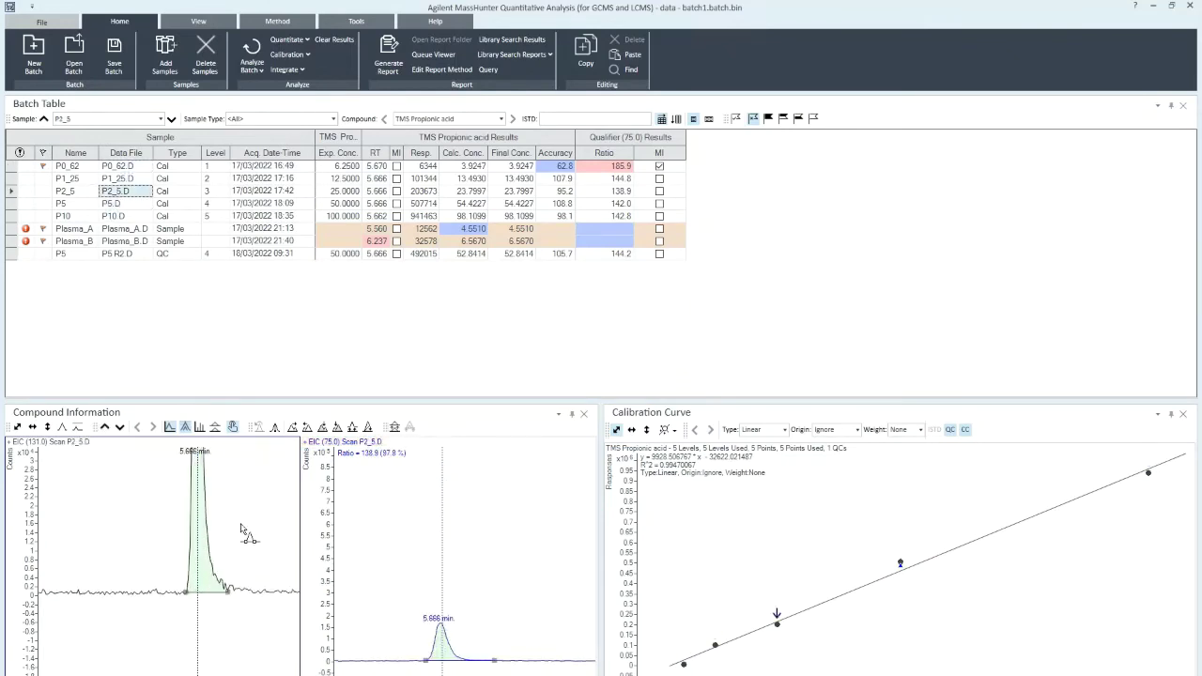
key(Down)
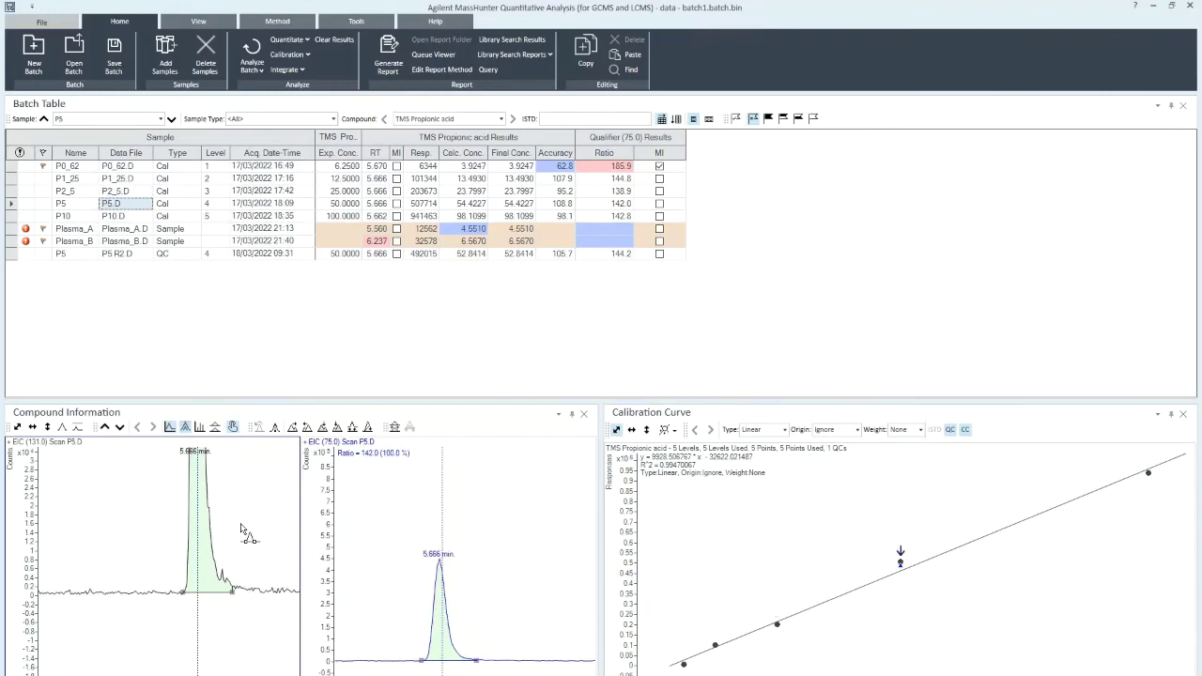
key(Down)
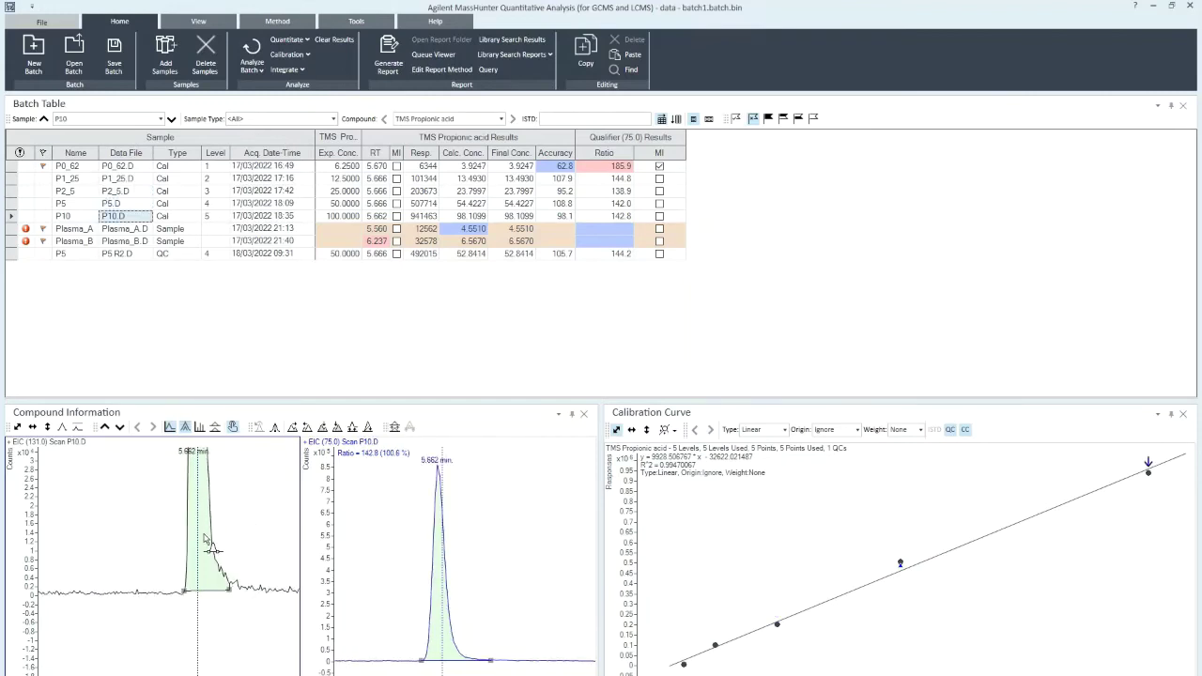
key(Down)
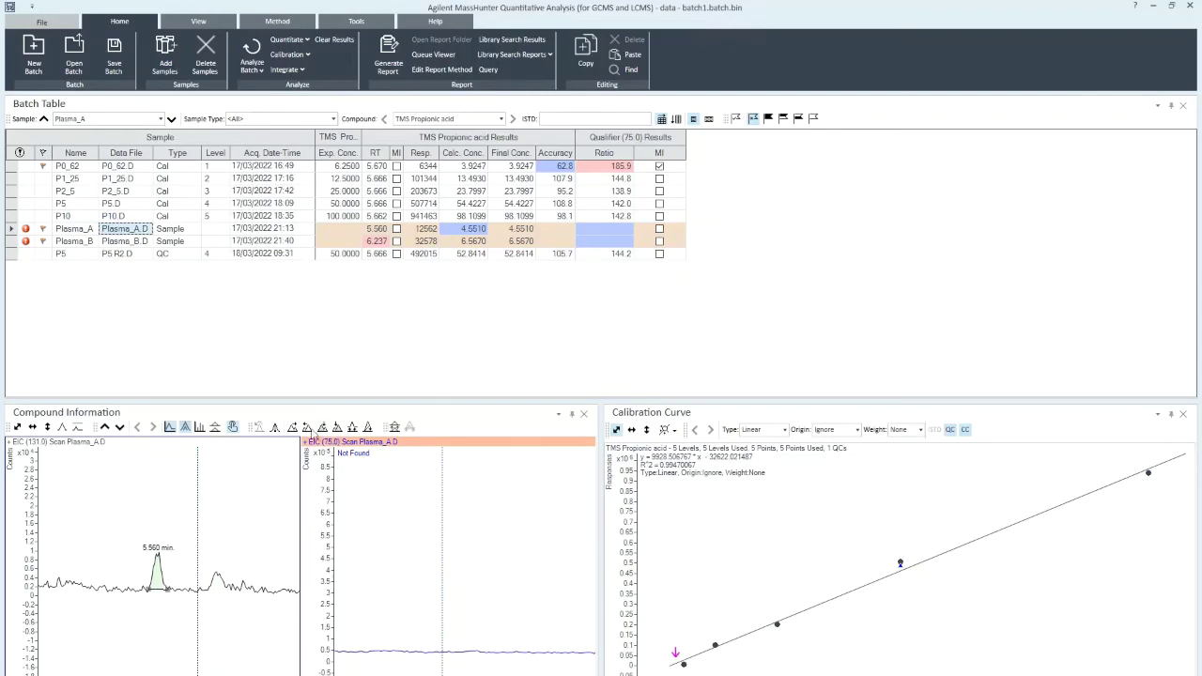
click(275, 428)
Step: Zero the Plasma_A and Plasma_B peaks to response 0
click(275, 430)
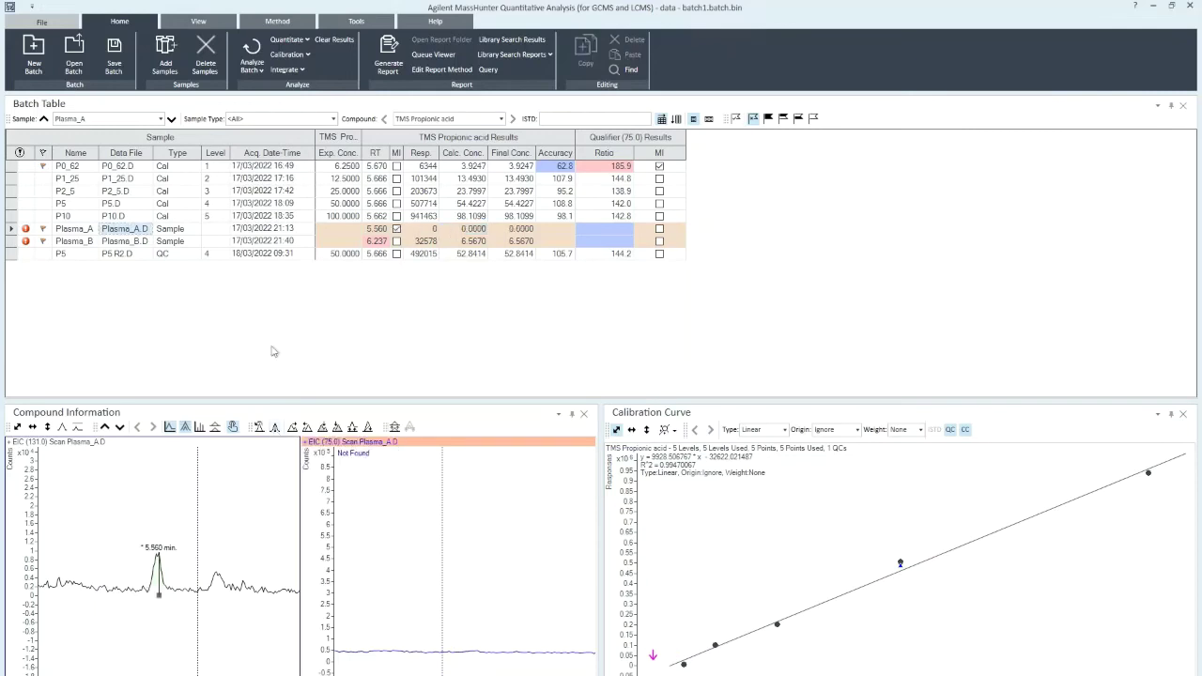
click(140, 243)
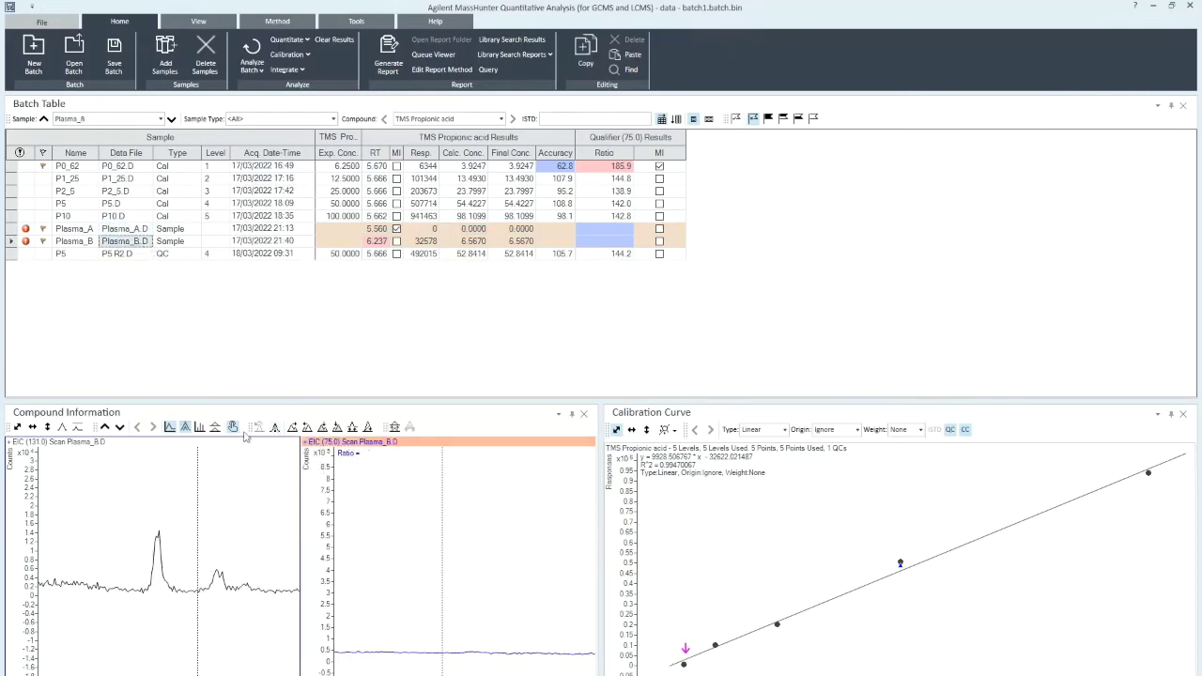
click(276, 430)
Step: Rescale the chromatogram plots and review the P5 QC sample's peaks
double_click(329, 613)
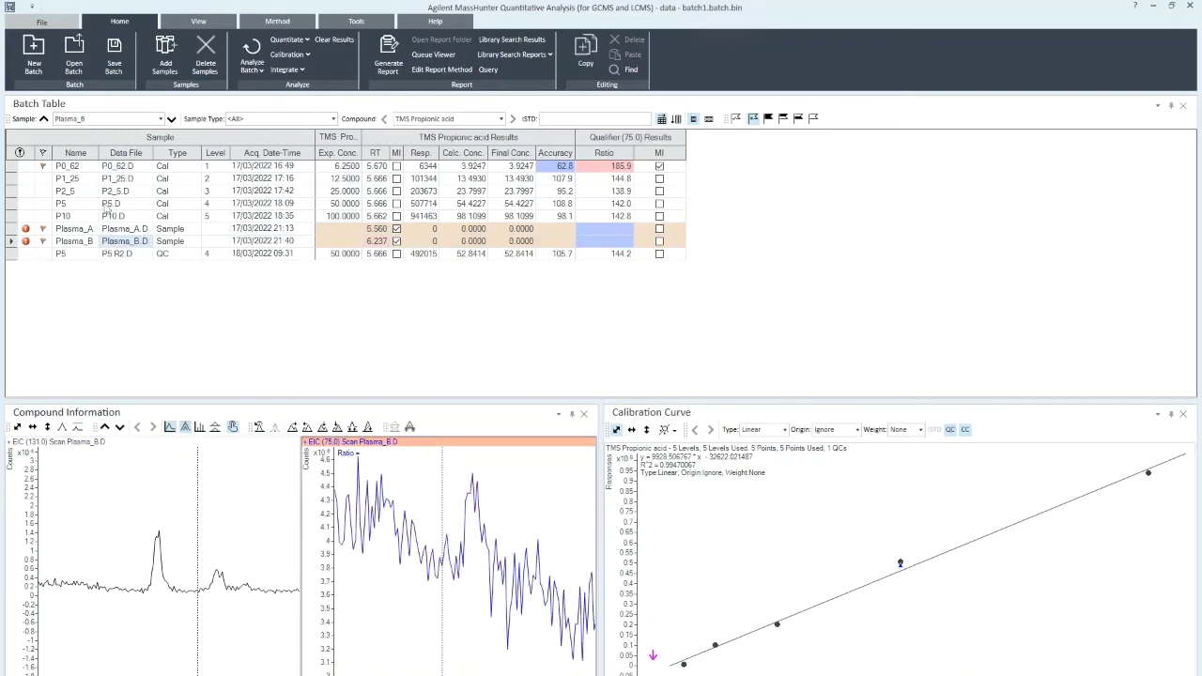
click(122, 255)
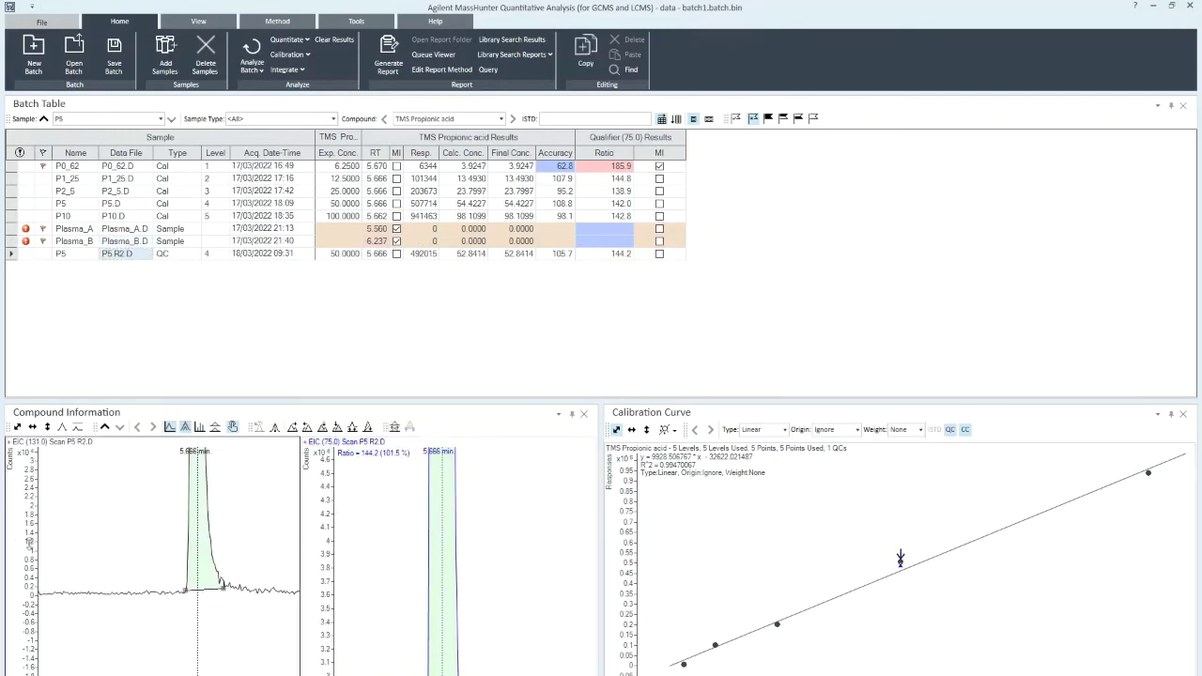
double_click(29, 543)
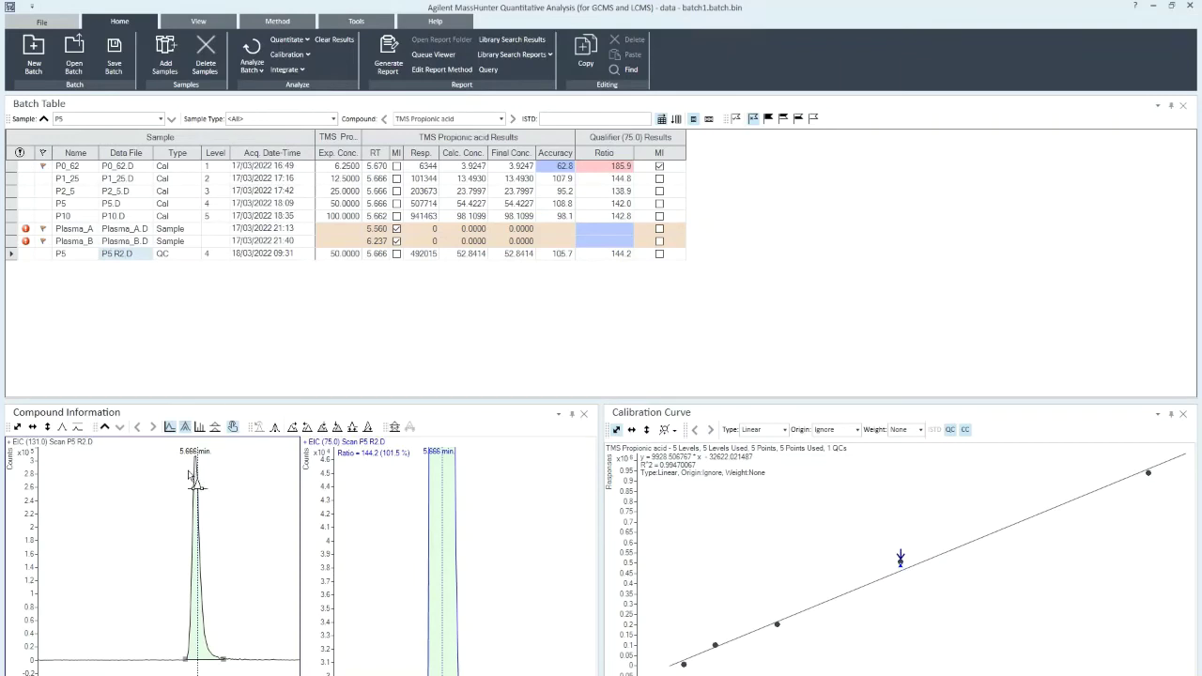
double_click(319, 513)
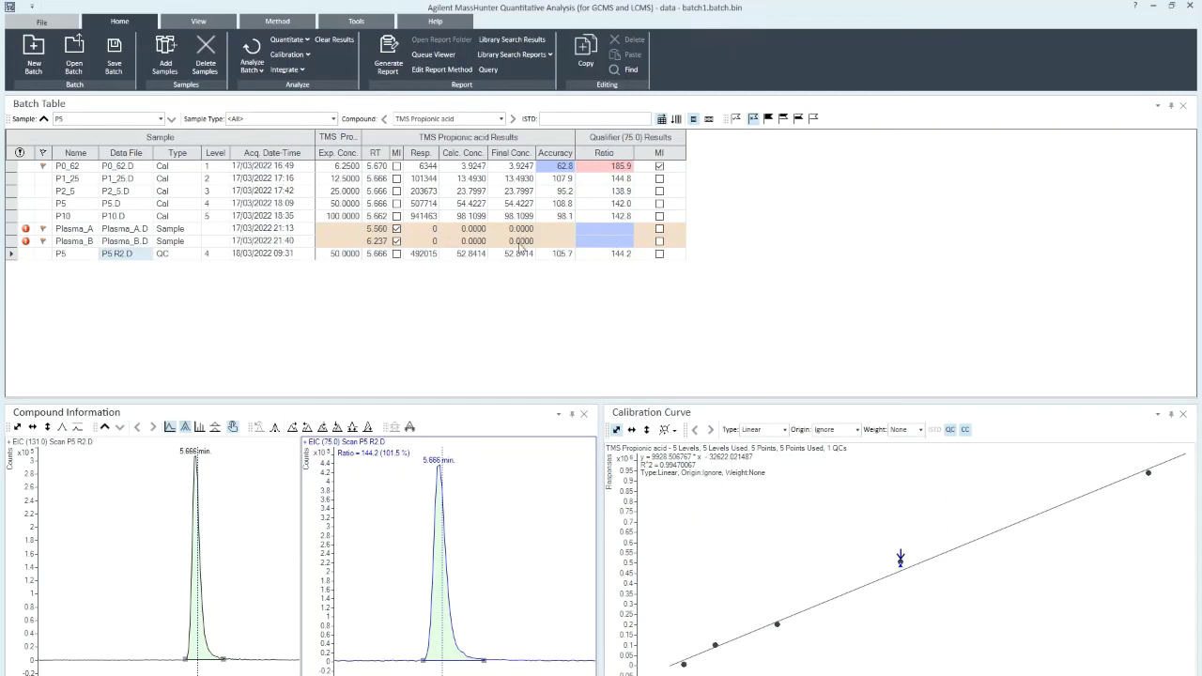
Step: Export the batch table to the data folder as the CSV file quant.csv
mouse_move(521, 246)
right_click(517, 253)
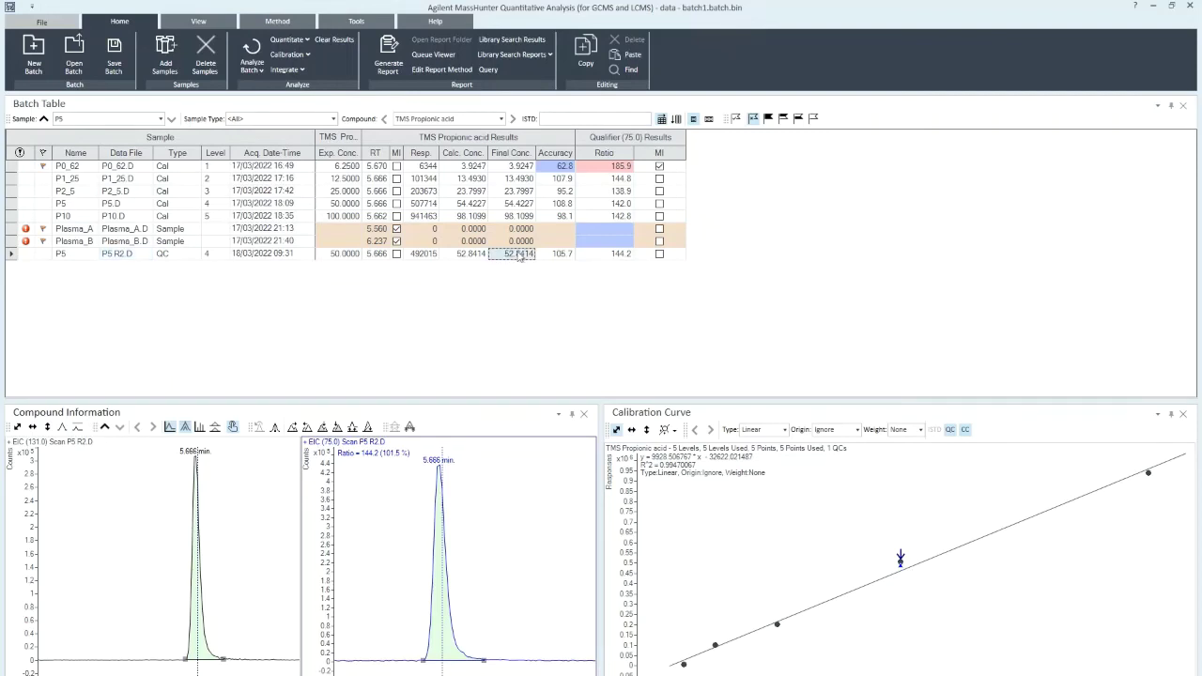
click(586, 574)
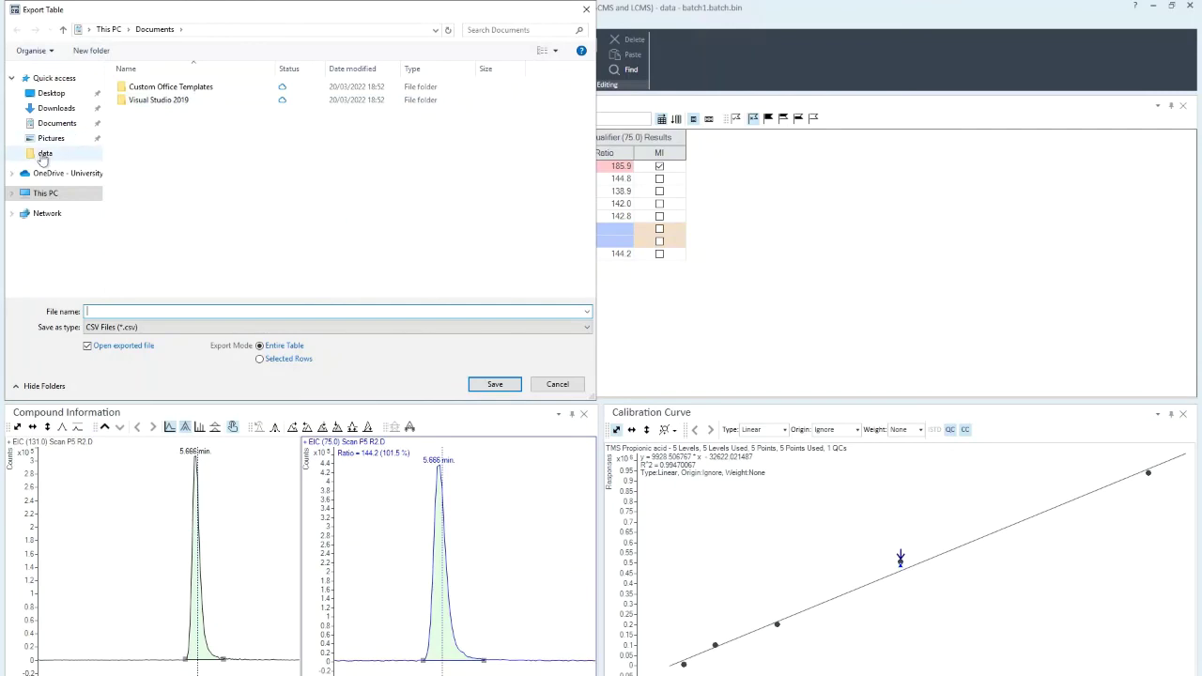
click(44, 153)
click(159, 311)
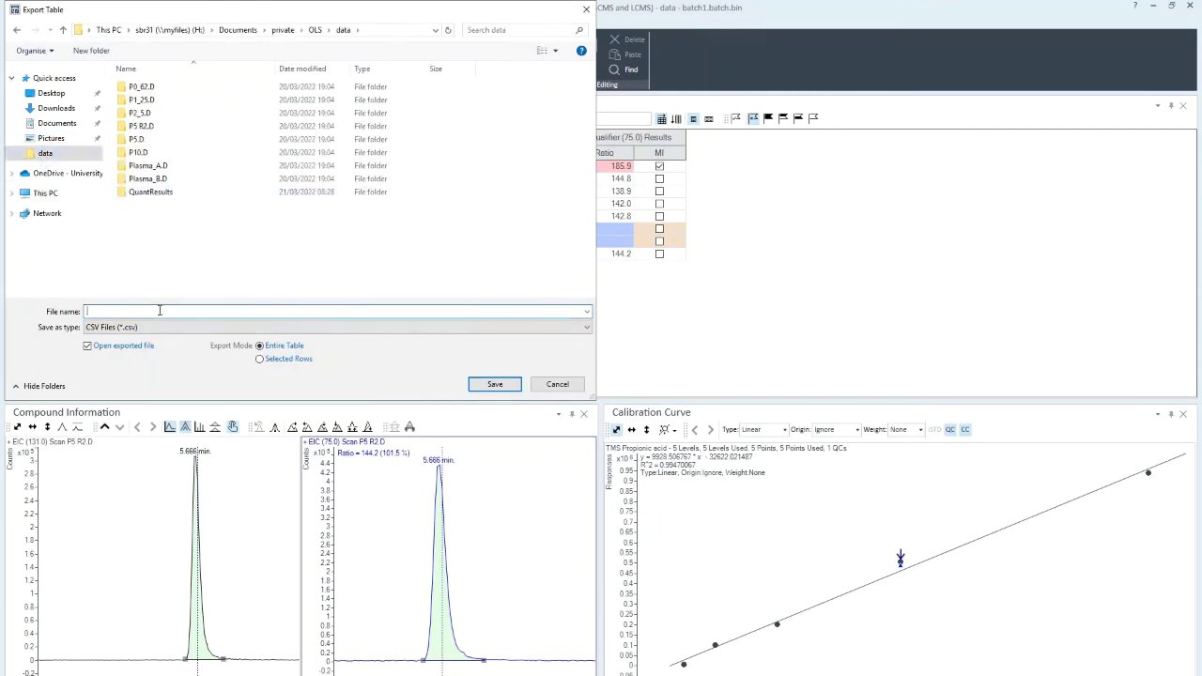
text(quant)
key(Return)
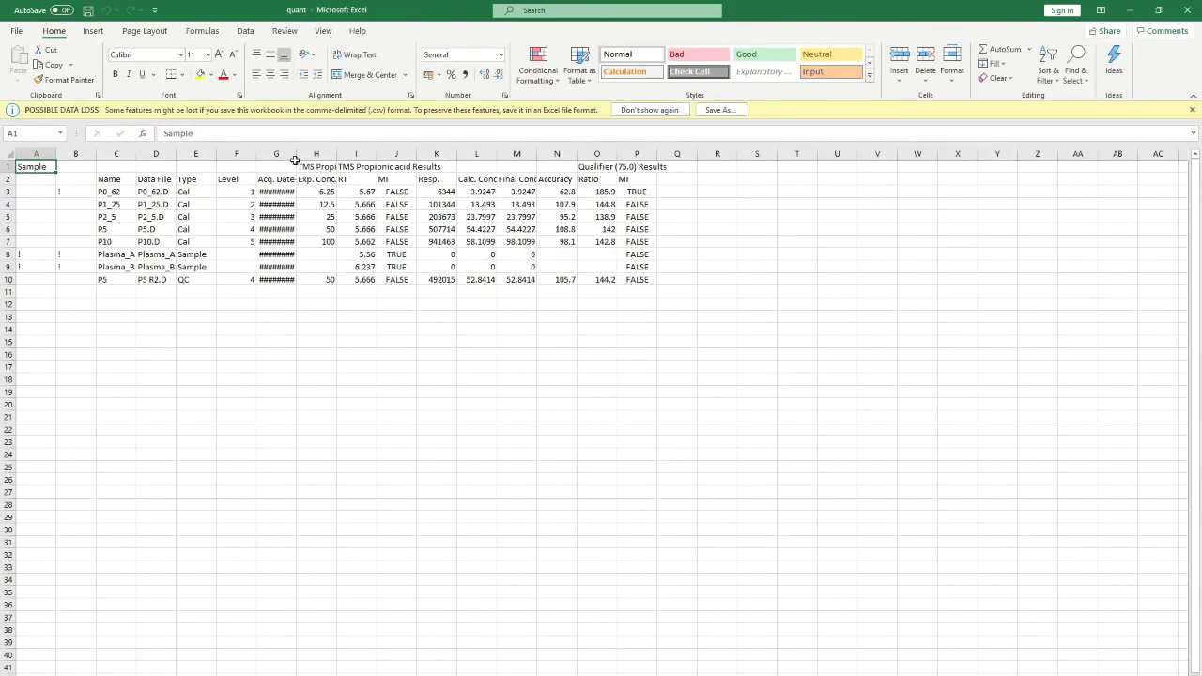
Step: Widen the Acq. Date-Time and Resp. columns and set Office Open XML as the default format
double_click(293, 154)
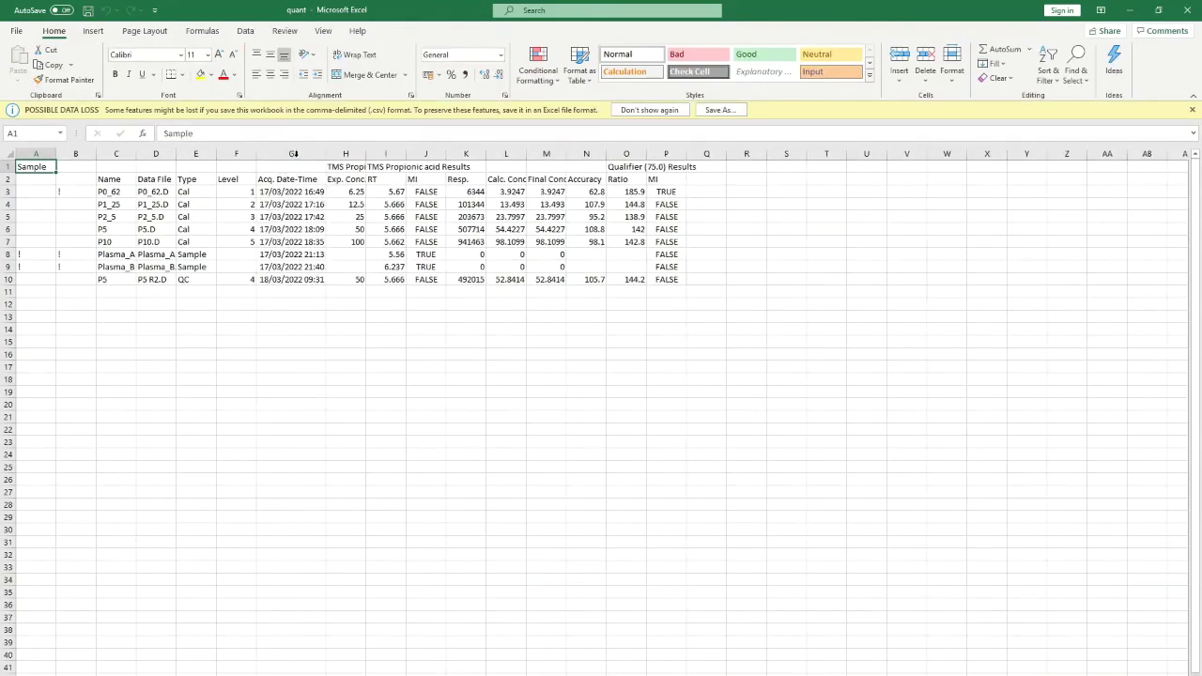
drag(325, 154, 344, 152)
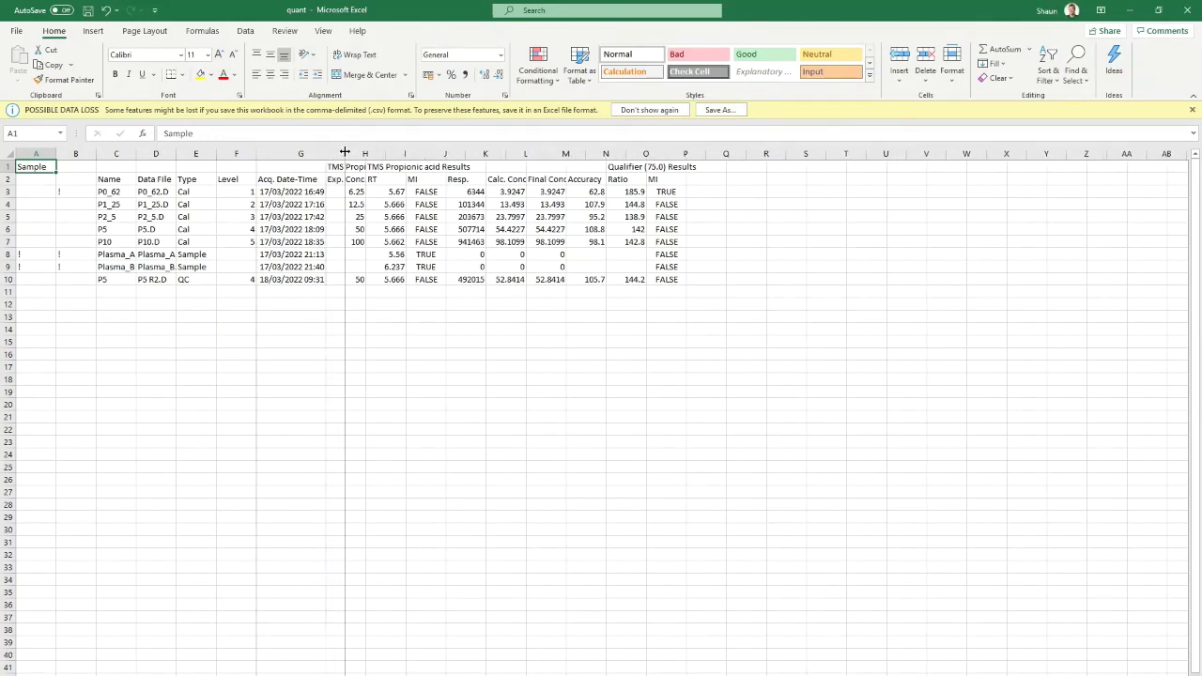
drag(505, 154, 523, 279)
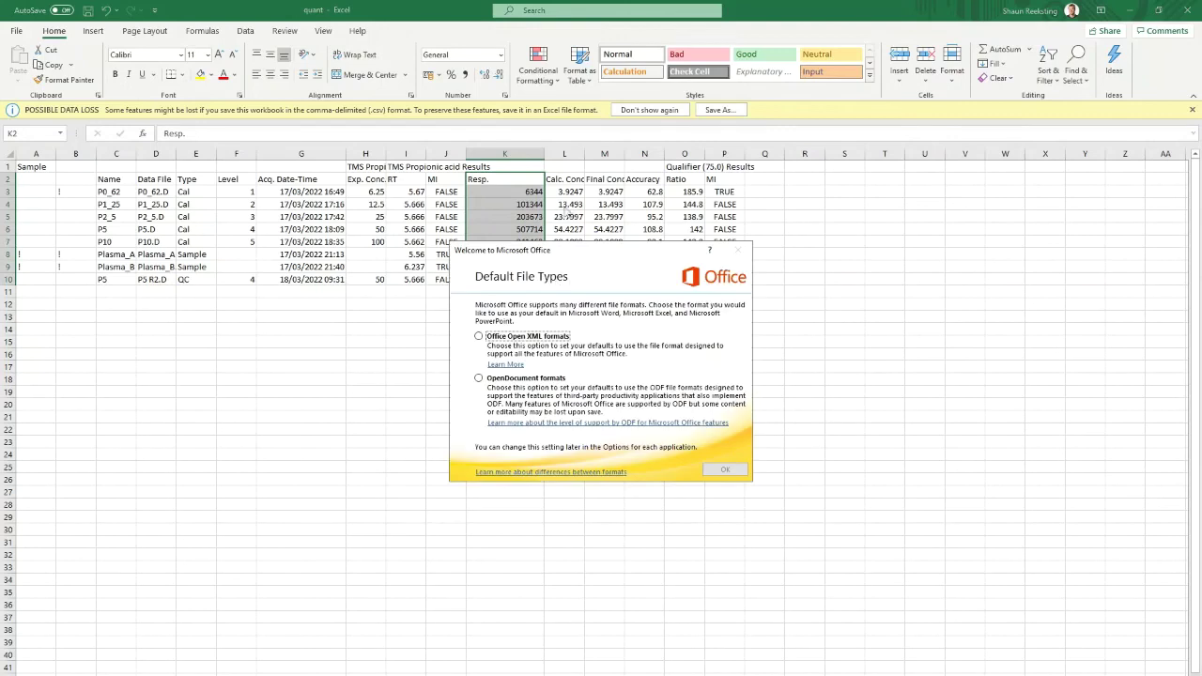
click(498, 338)
click(725, 469)
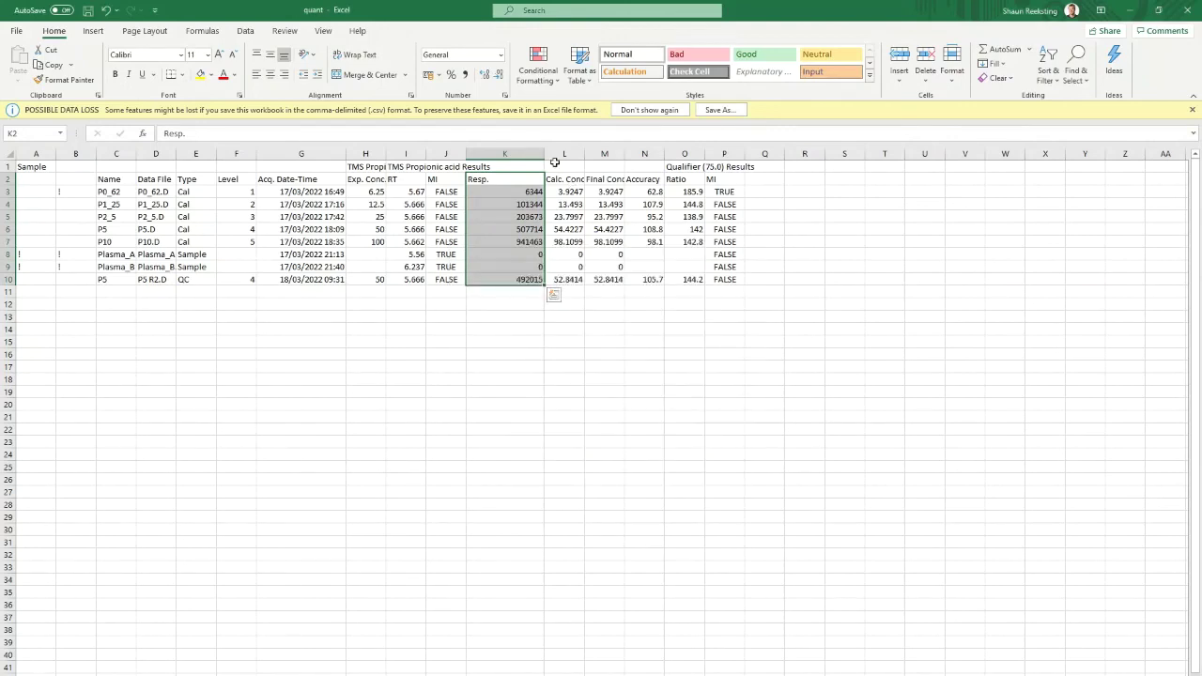
Step: Widen the Calc. Conc. and Final Conc. columns and check P0_62's TRUE manual-integration flag
drag(585, 154, 608, 154)
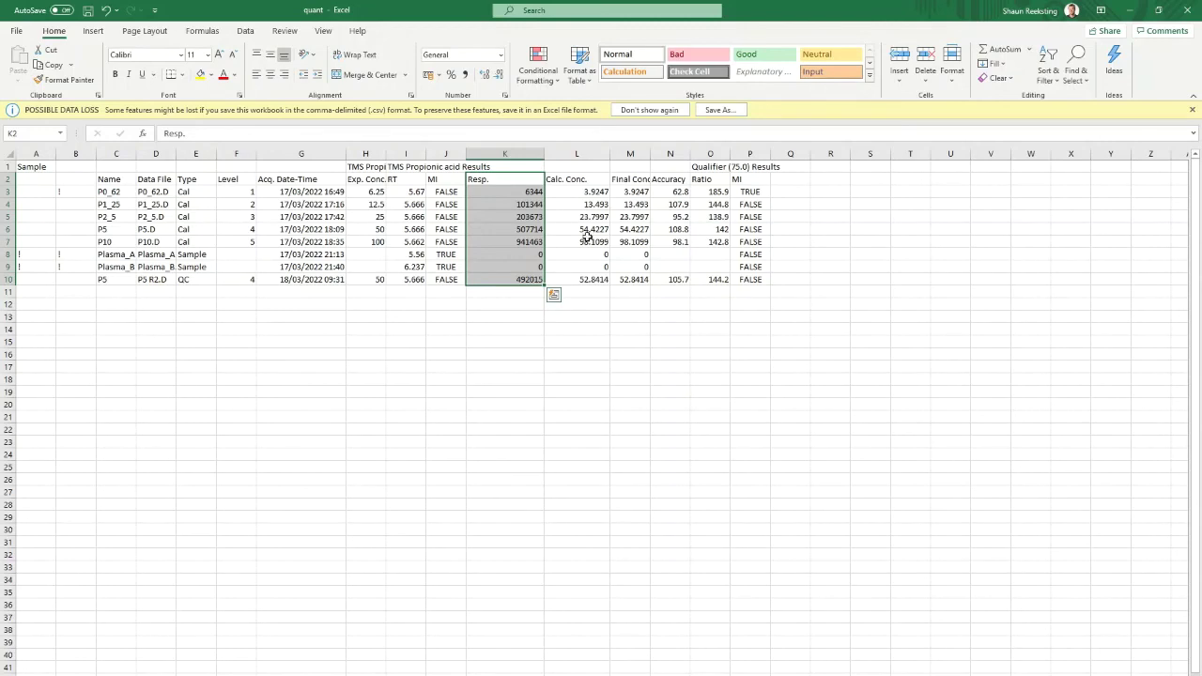
drag(587, 240, 591, 193)
drag(650, 154, 670, 154)
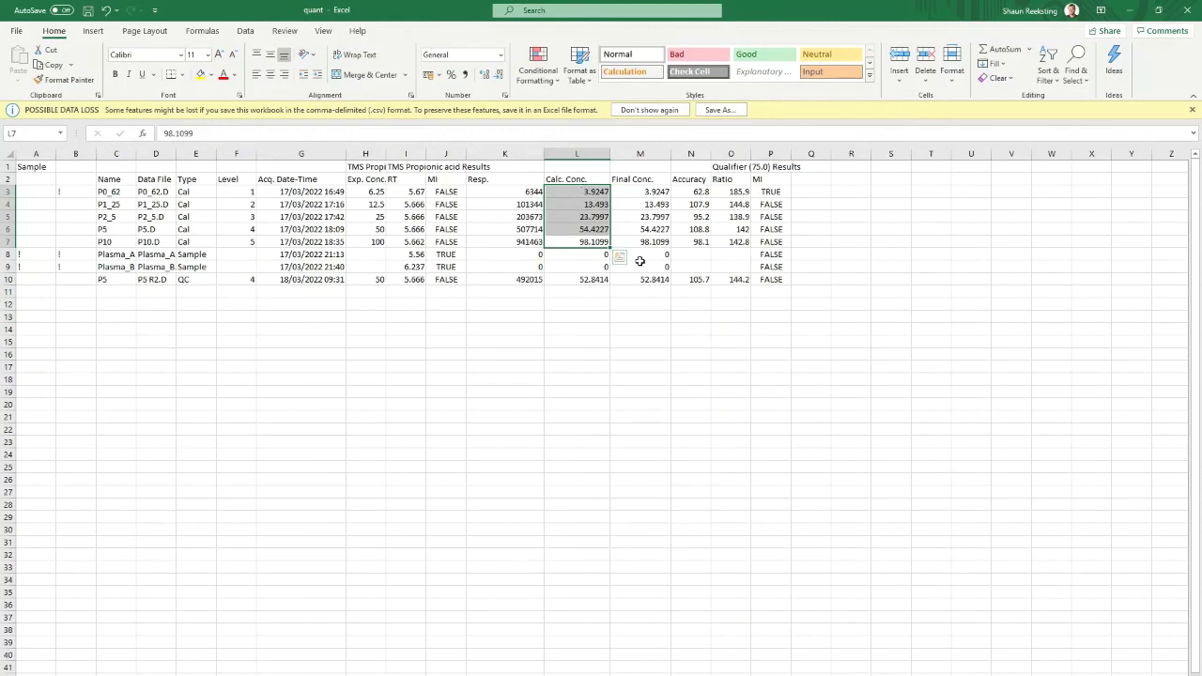
drag(775, 179, 771, 279)
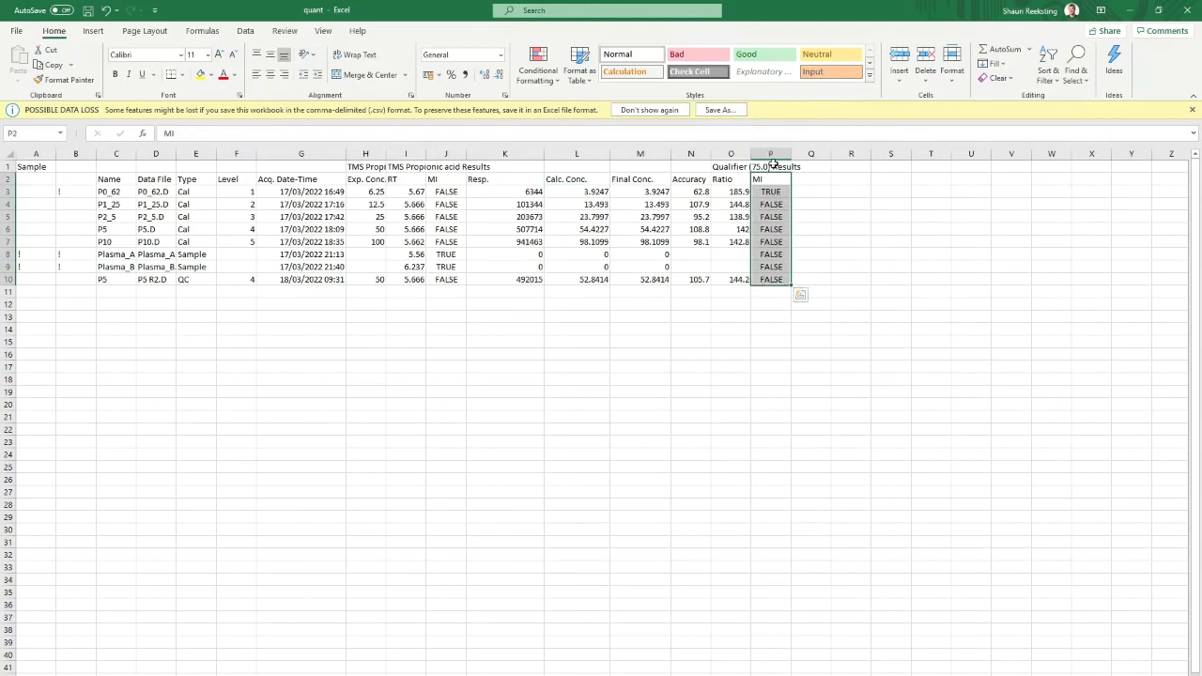
click(776, 191)
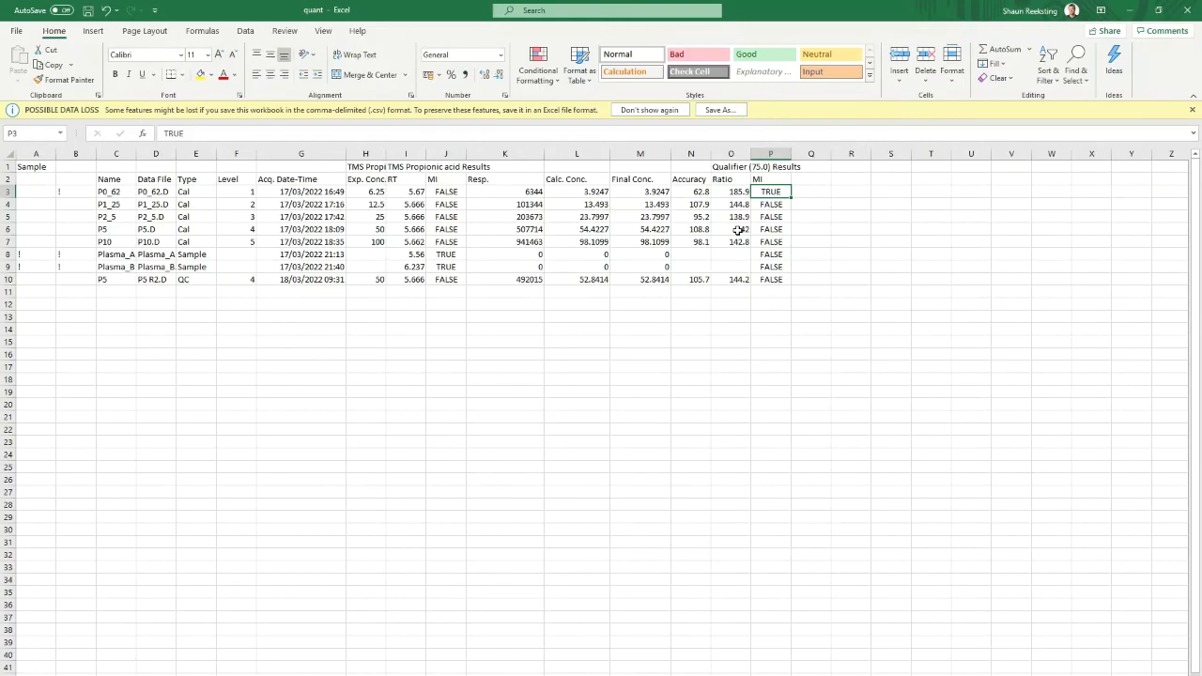
key(alt+Tab)
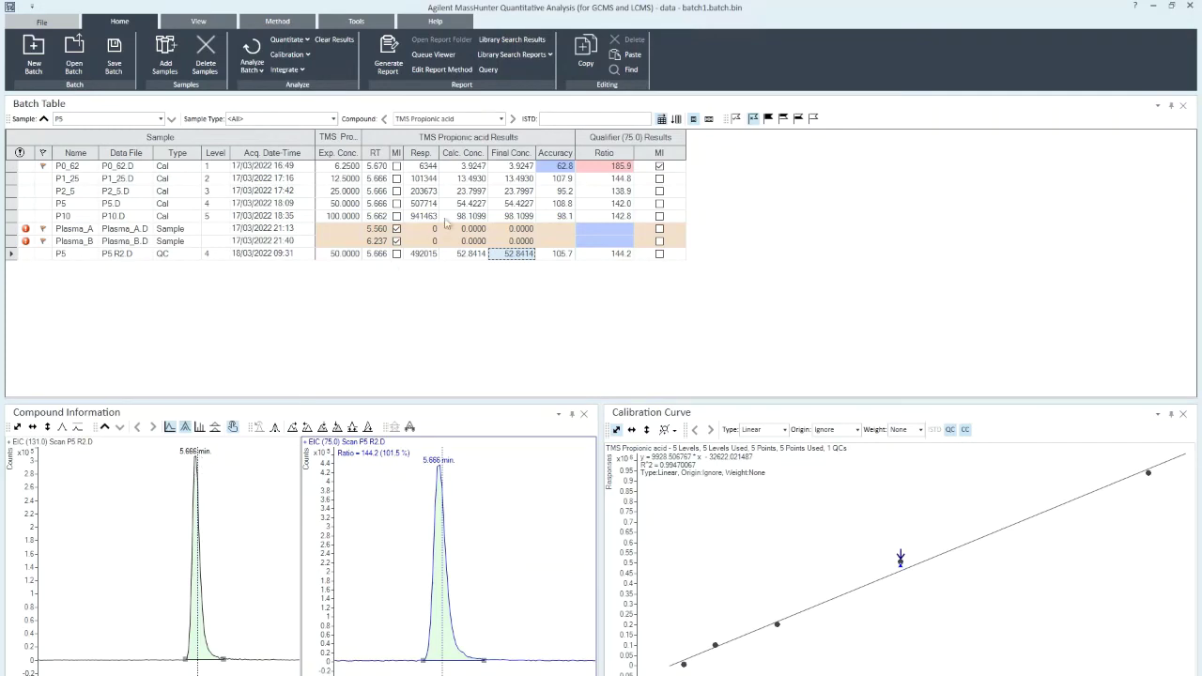
Step: Select Plasma_B and read the quantitation message on its Final Conc. cell
click(75, 241)
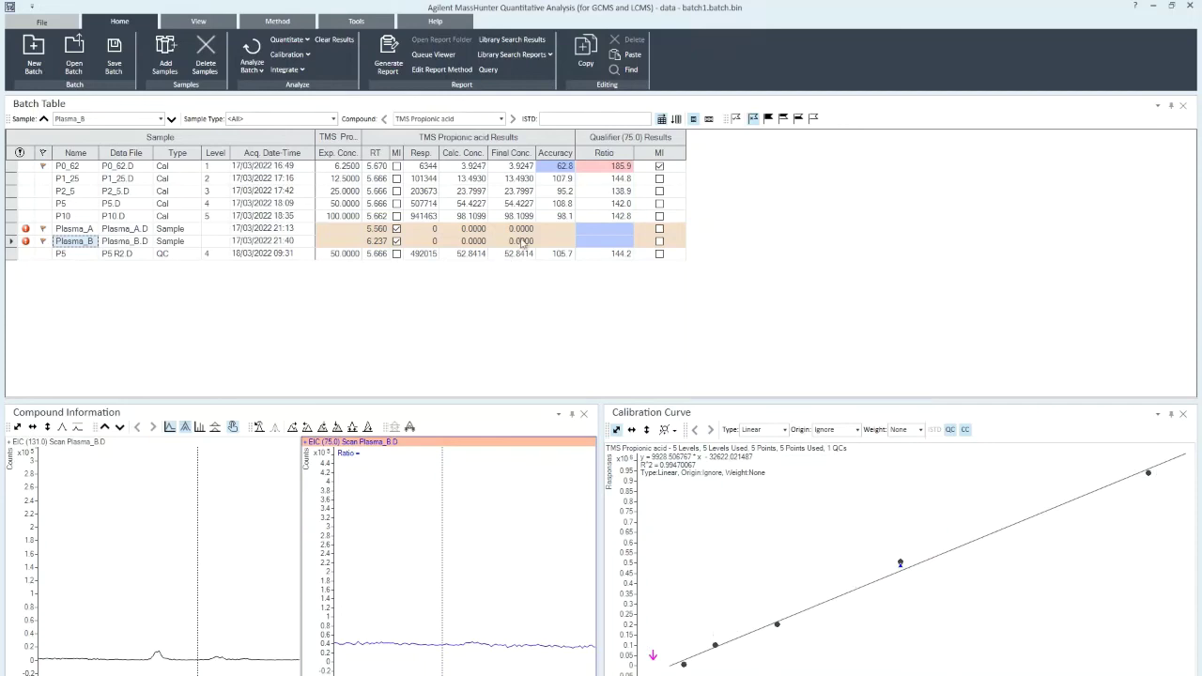
mouse_move(512, 230)
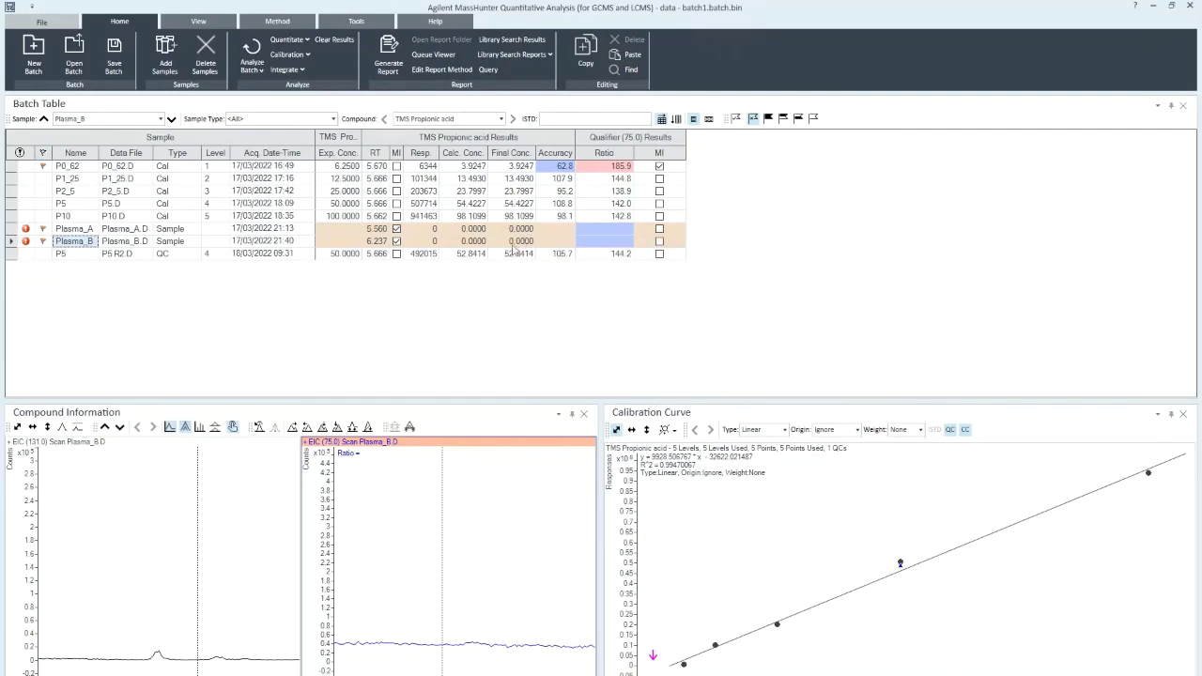